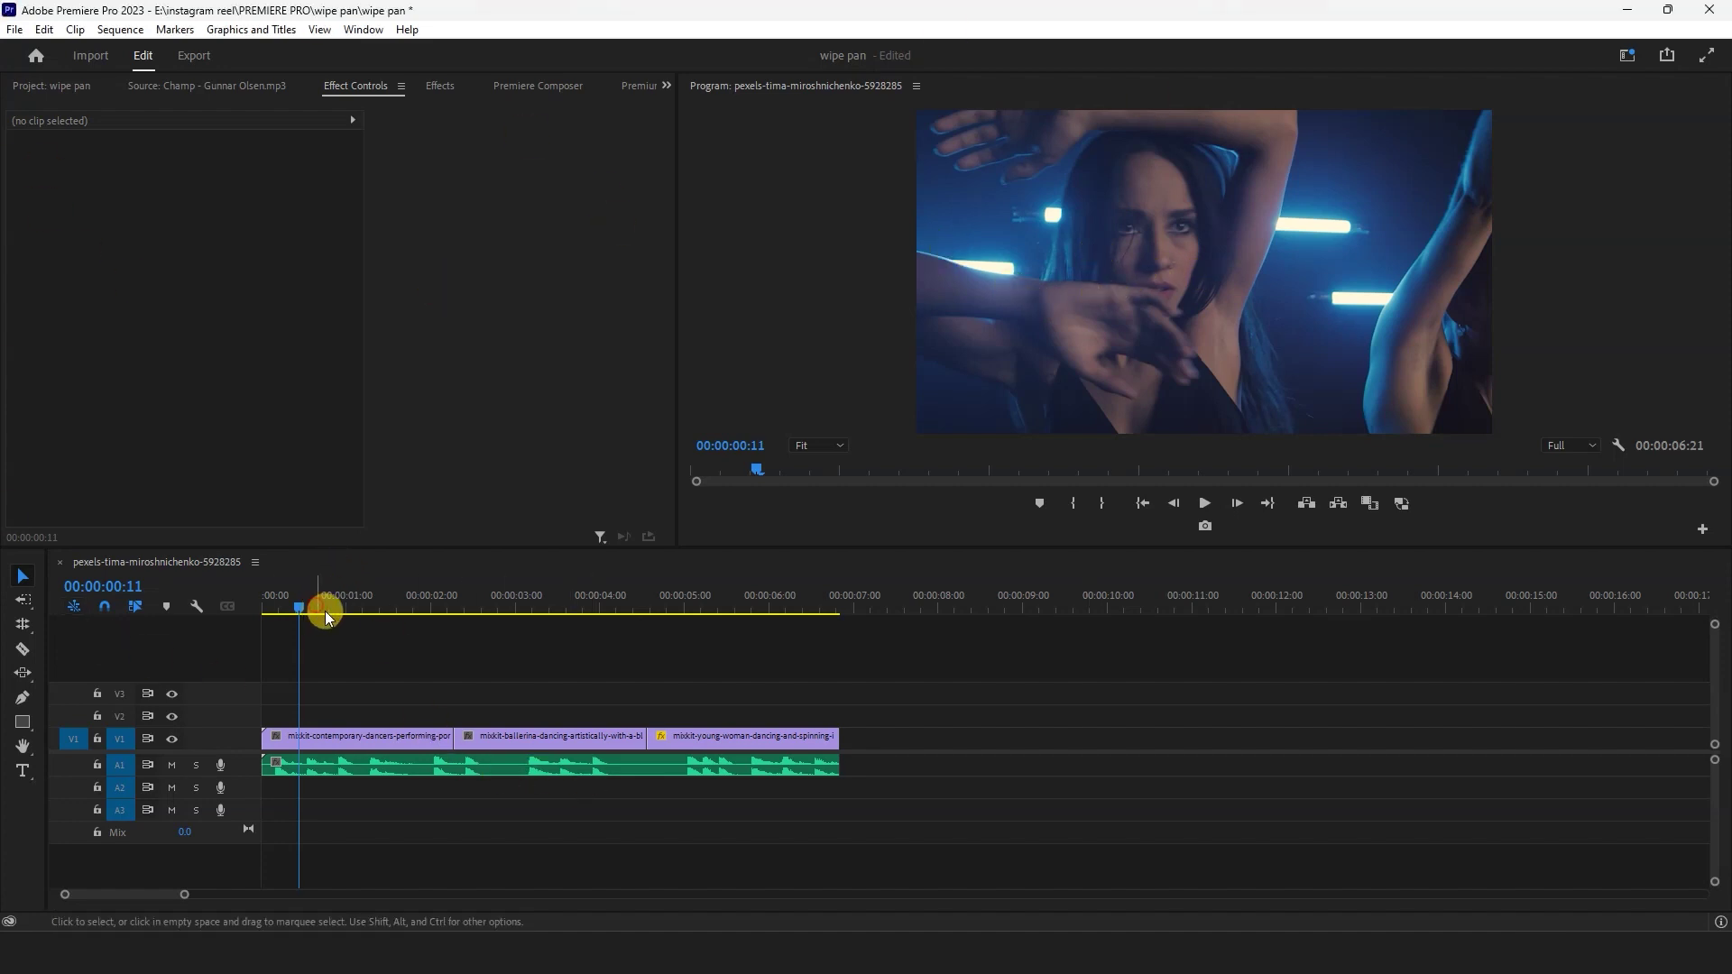
Scrub through the three dance clips and return to the start of the sequence
left_click(369, 610)
mouse_move(373, 617)
left_mouse_down()
mouse_move(795, 629)
mouse_move(668, 631)
left_mouse_up()
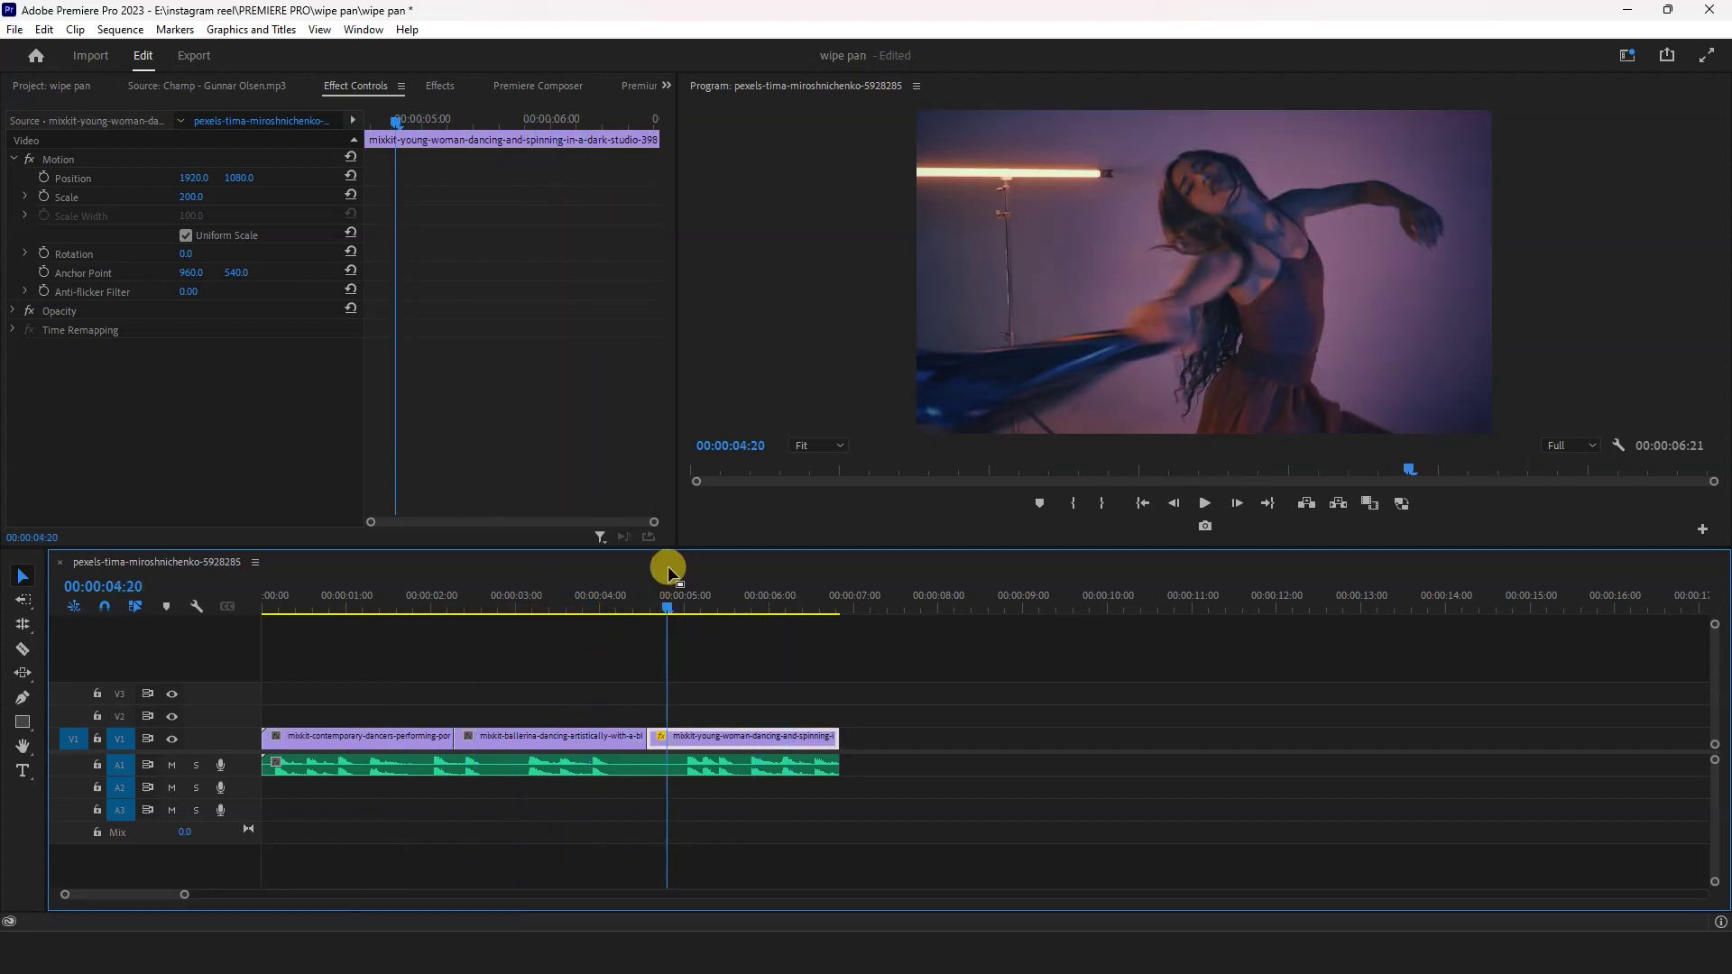
key("Home")
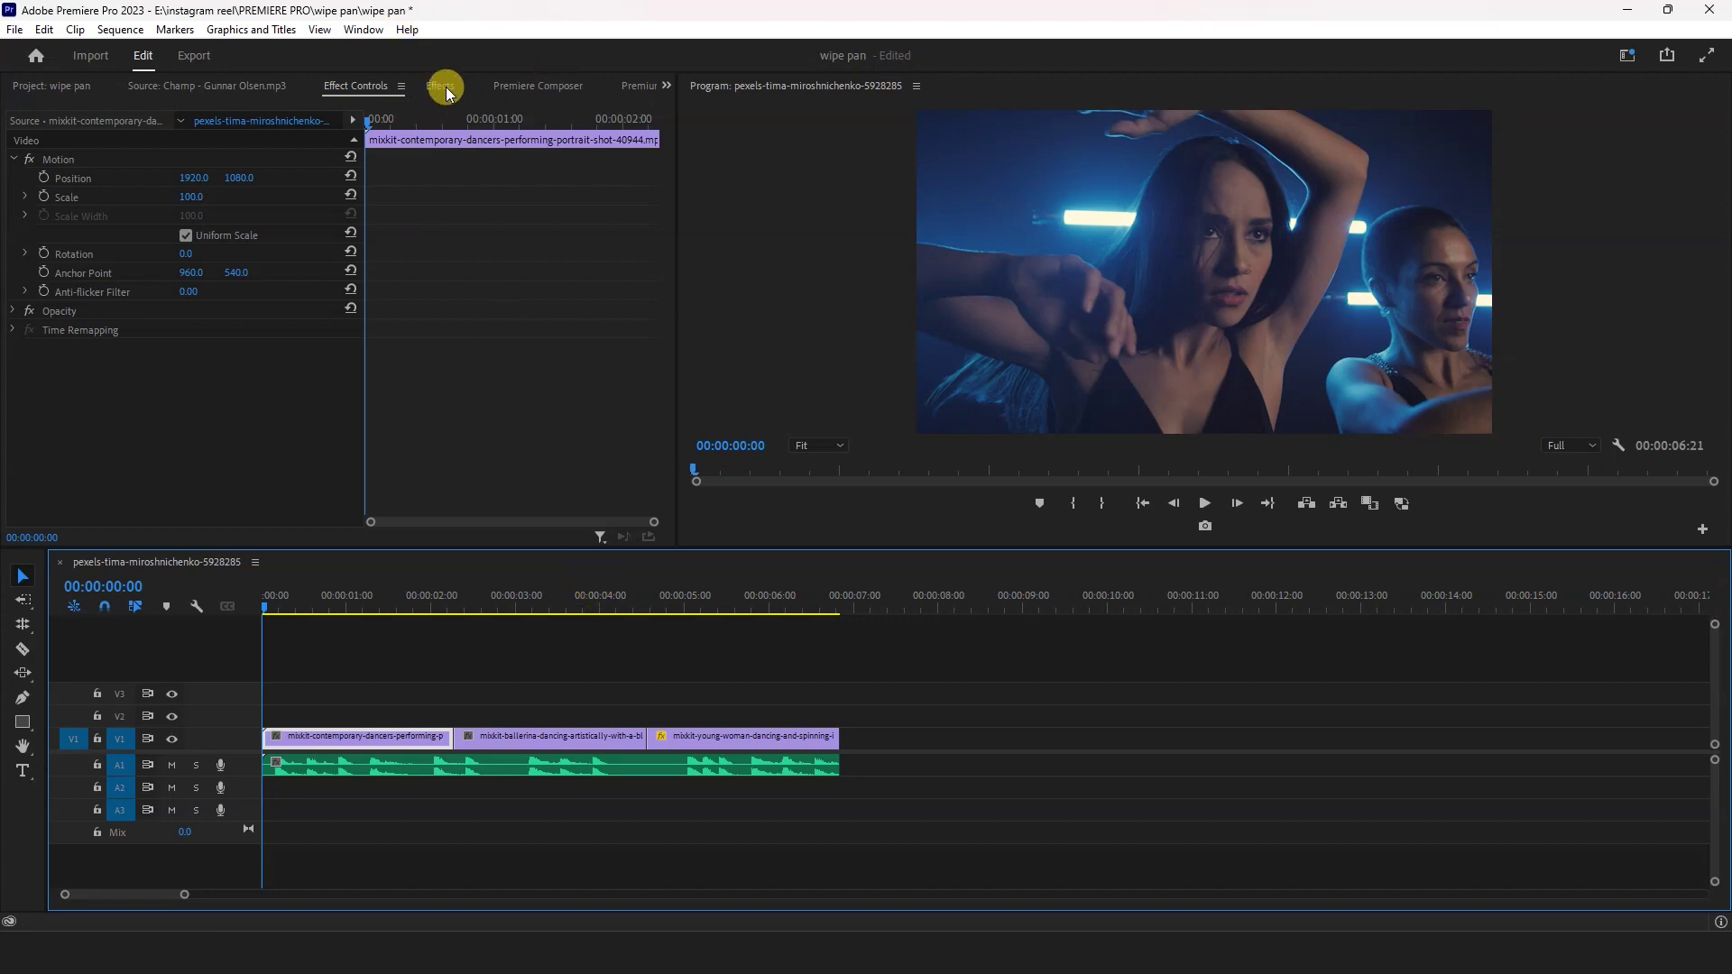
Create a new adjustment layer with default settings in the Project bin
left_click(55, 91)
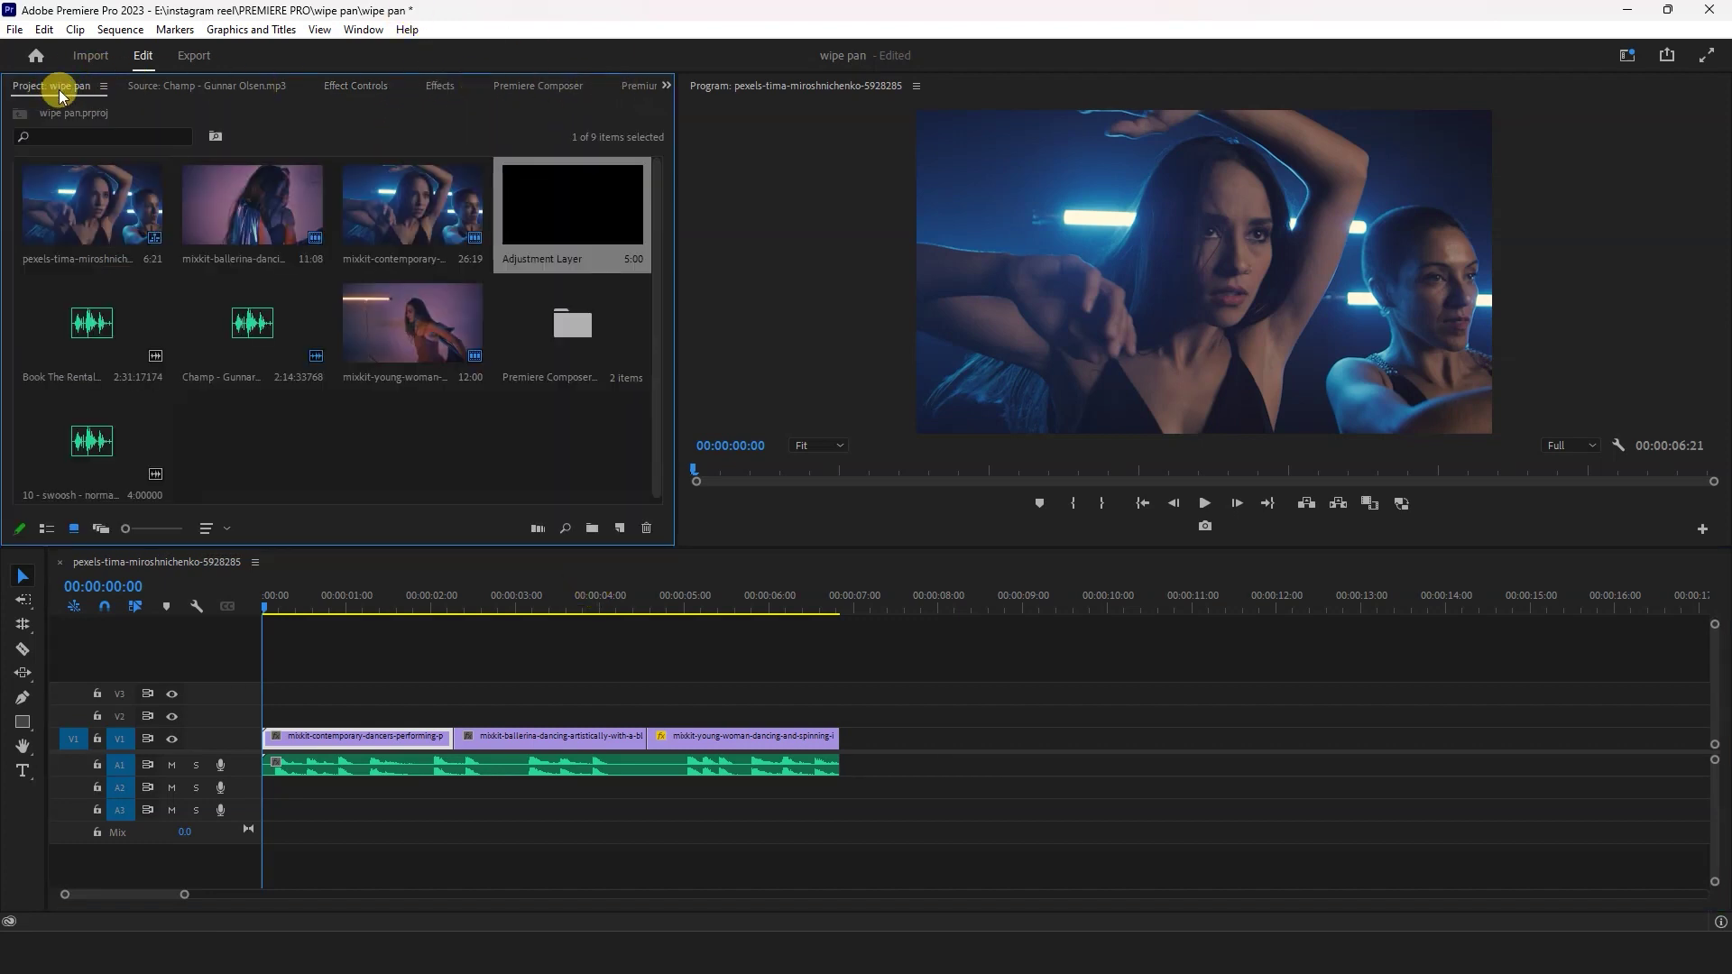
left_click(622, 528)
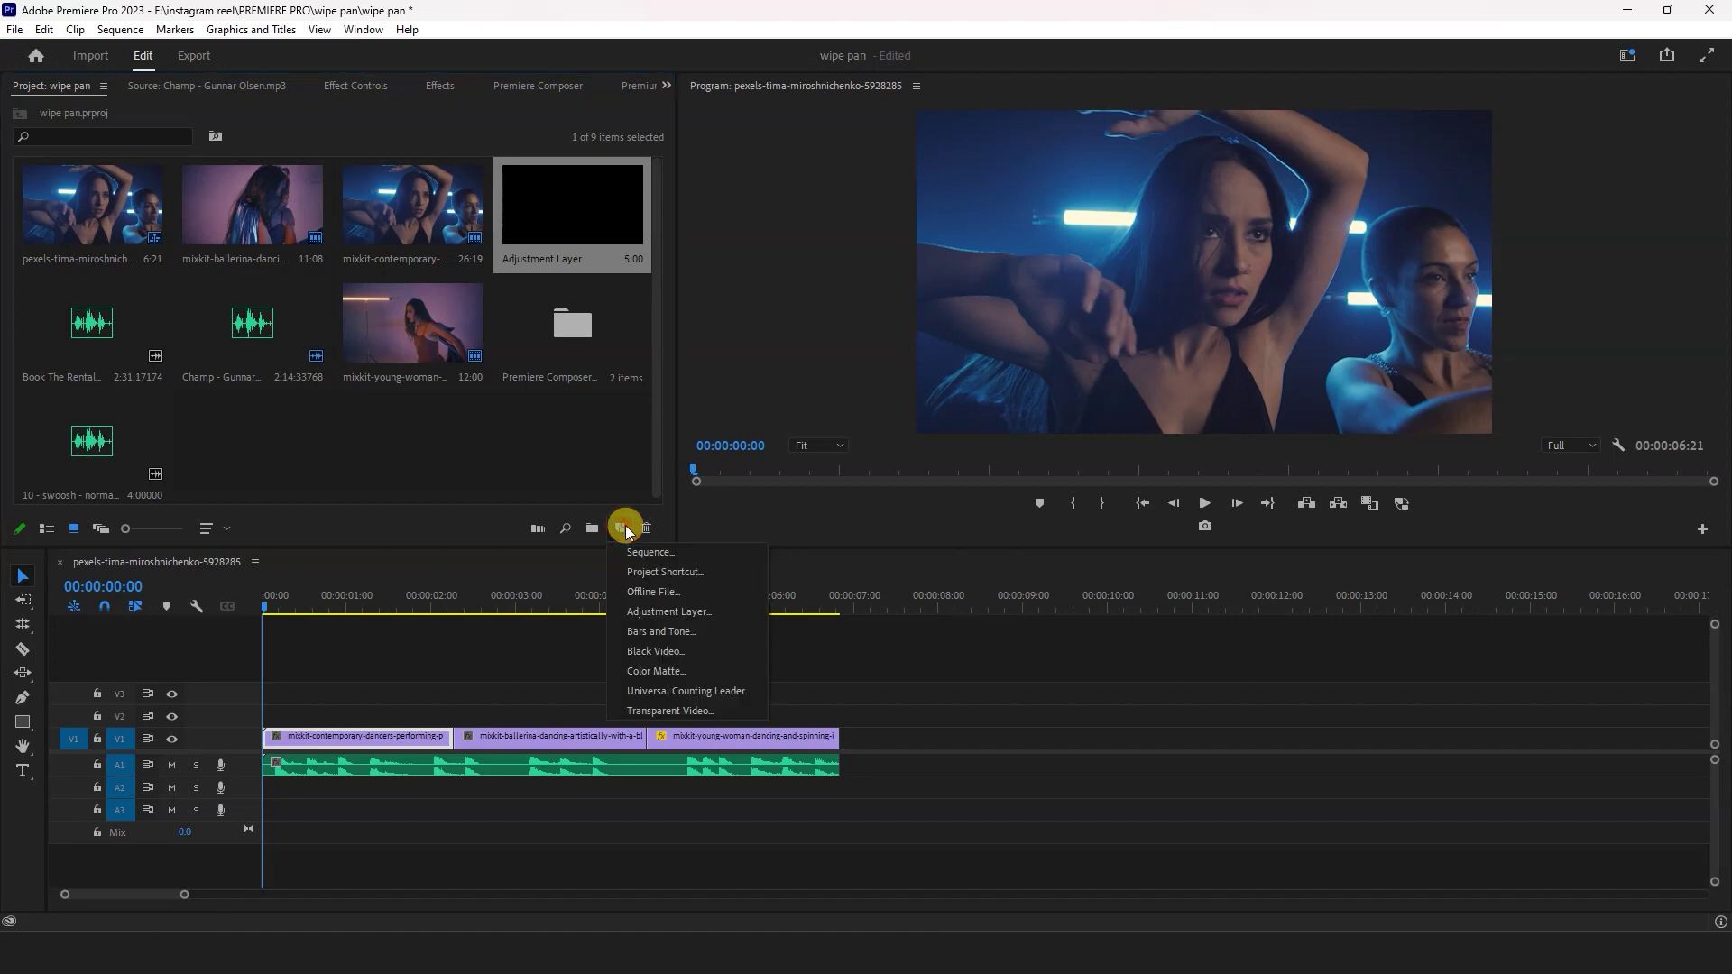
left_click(648, 611)
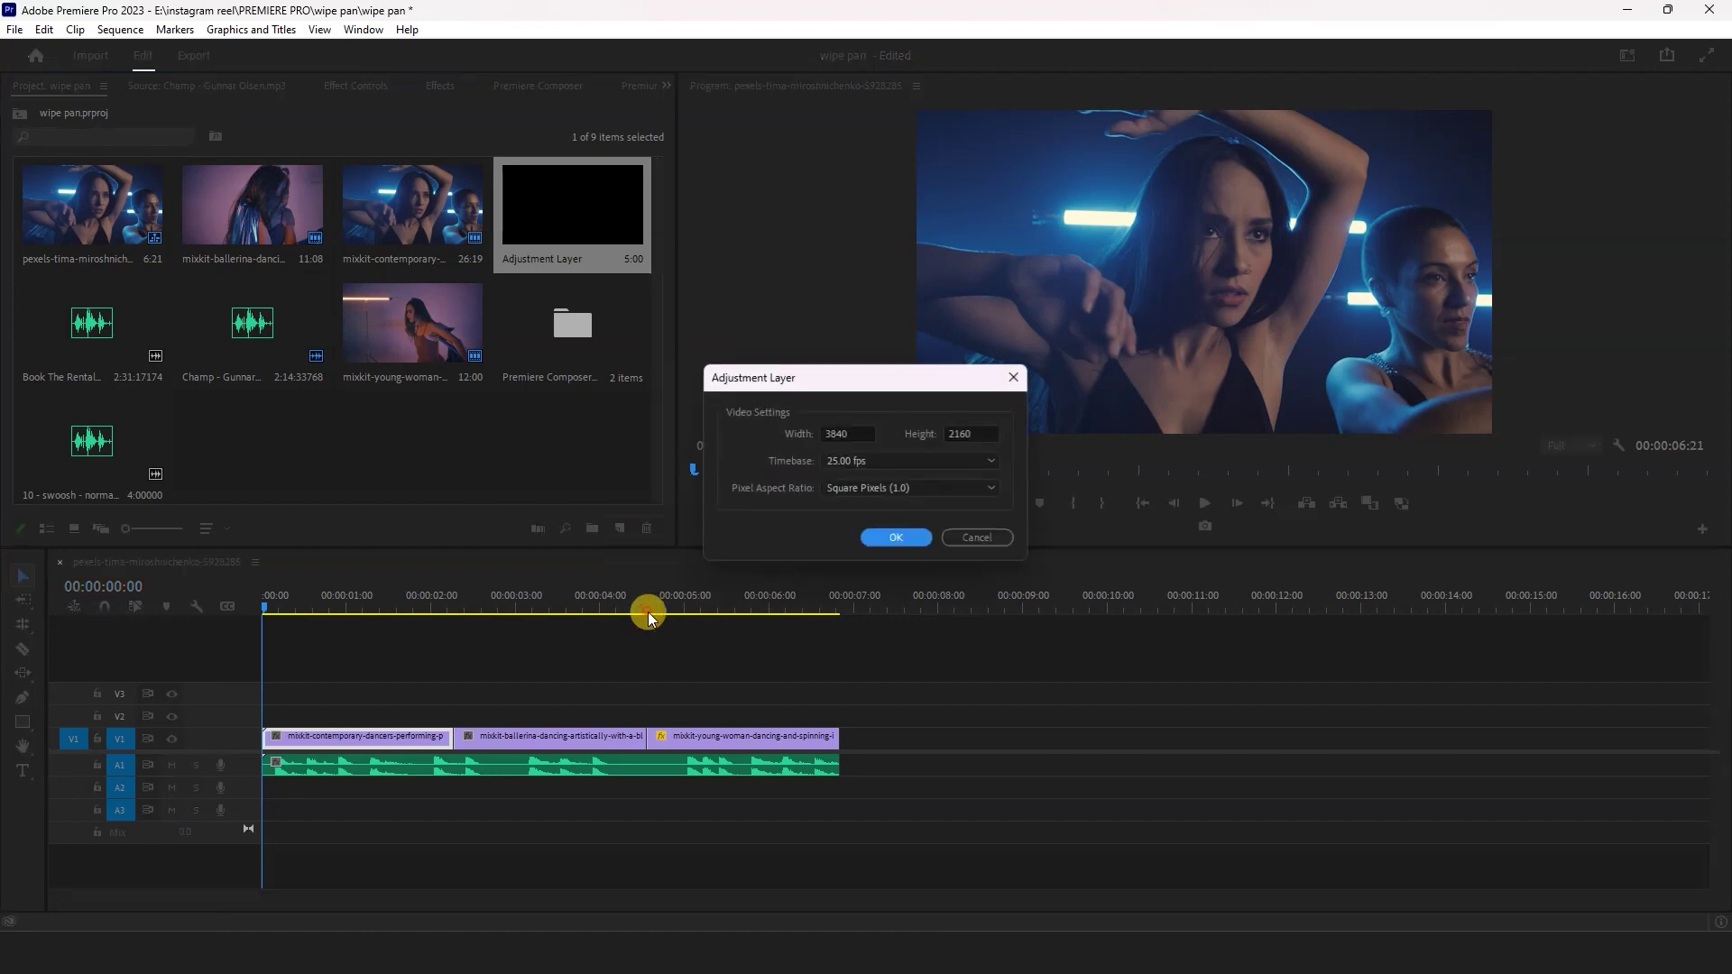
left_click(983, 537)
right_click(441, 408)
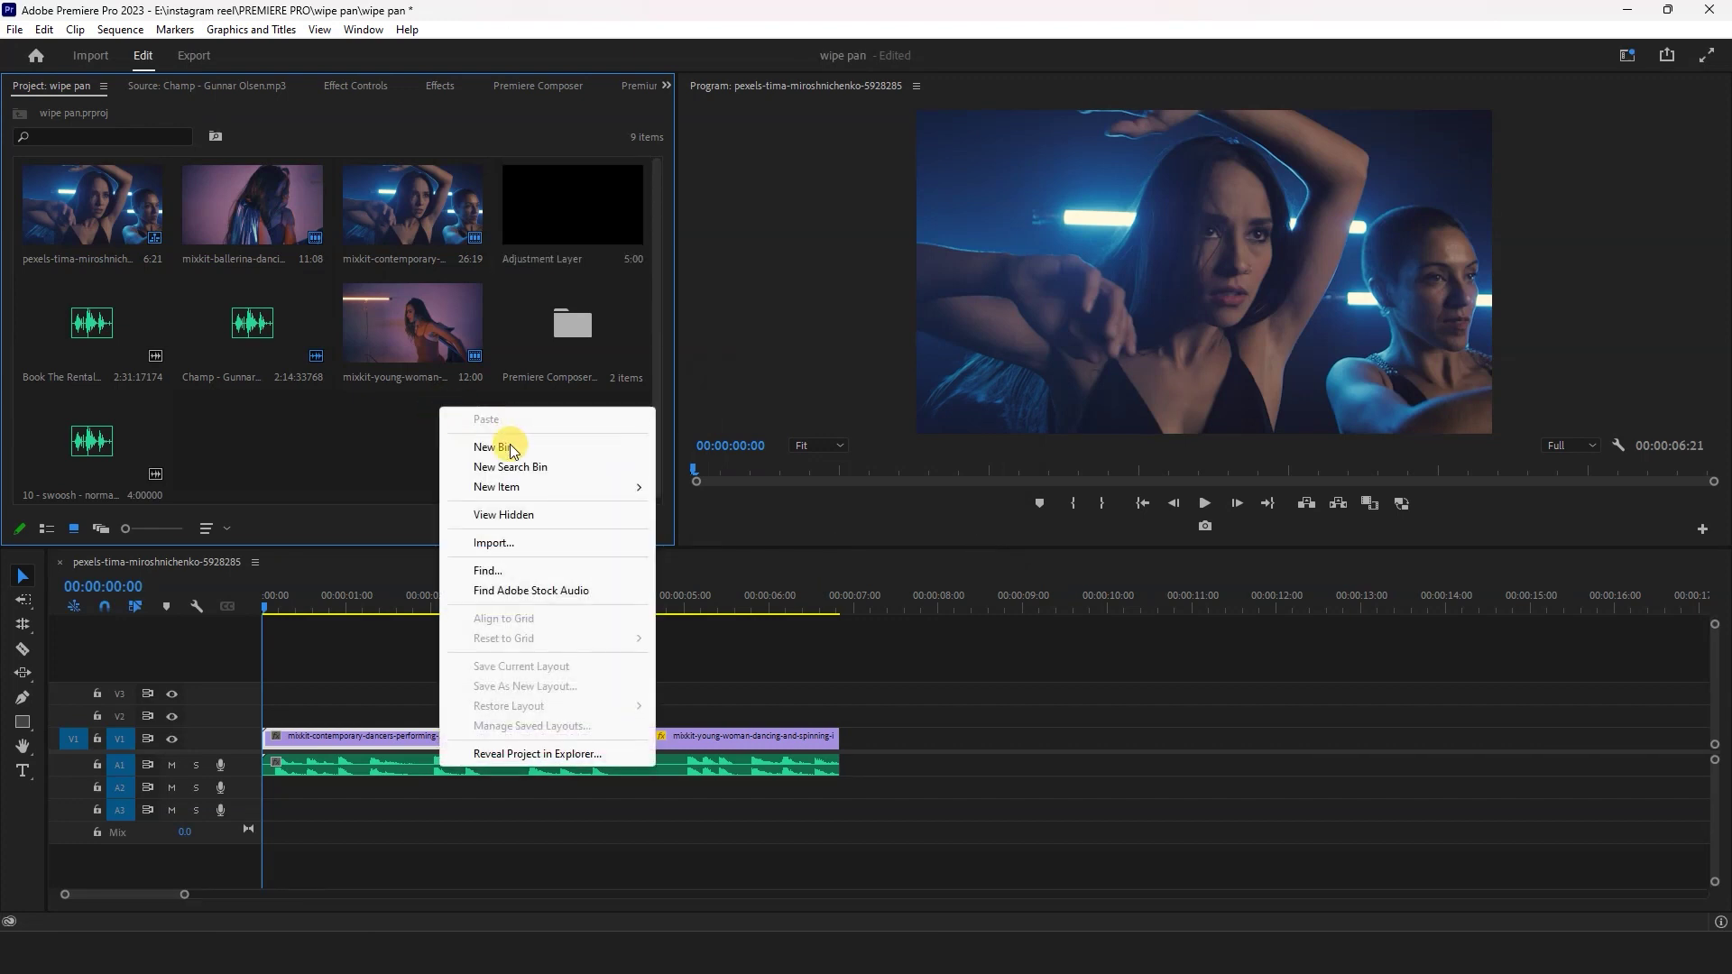
mouse_move(497, 489)
left_click(713, 547)
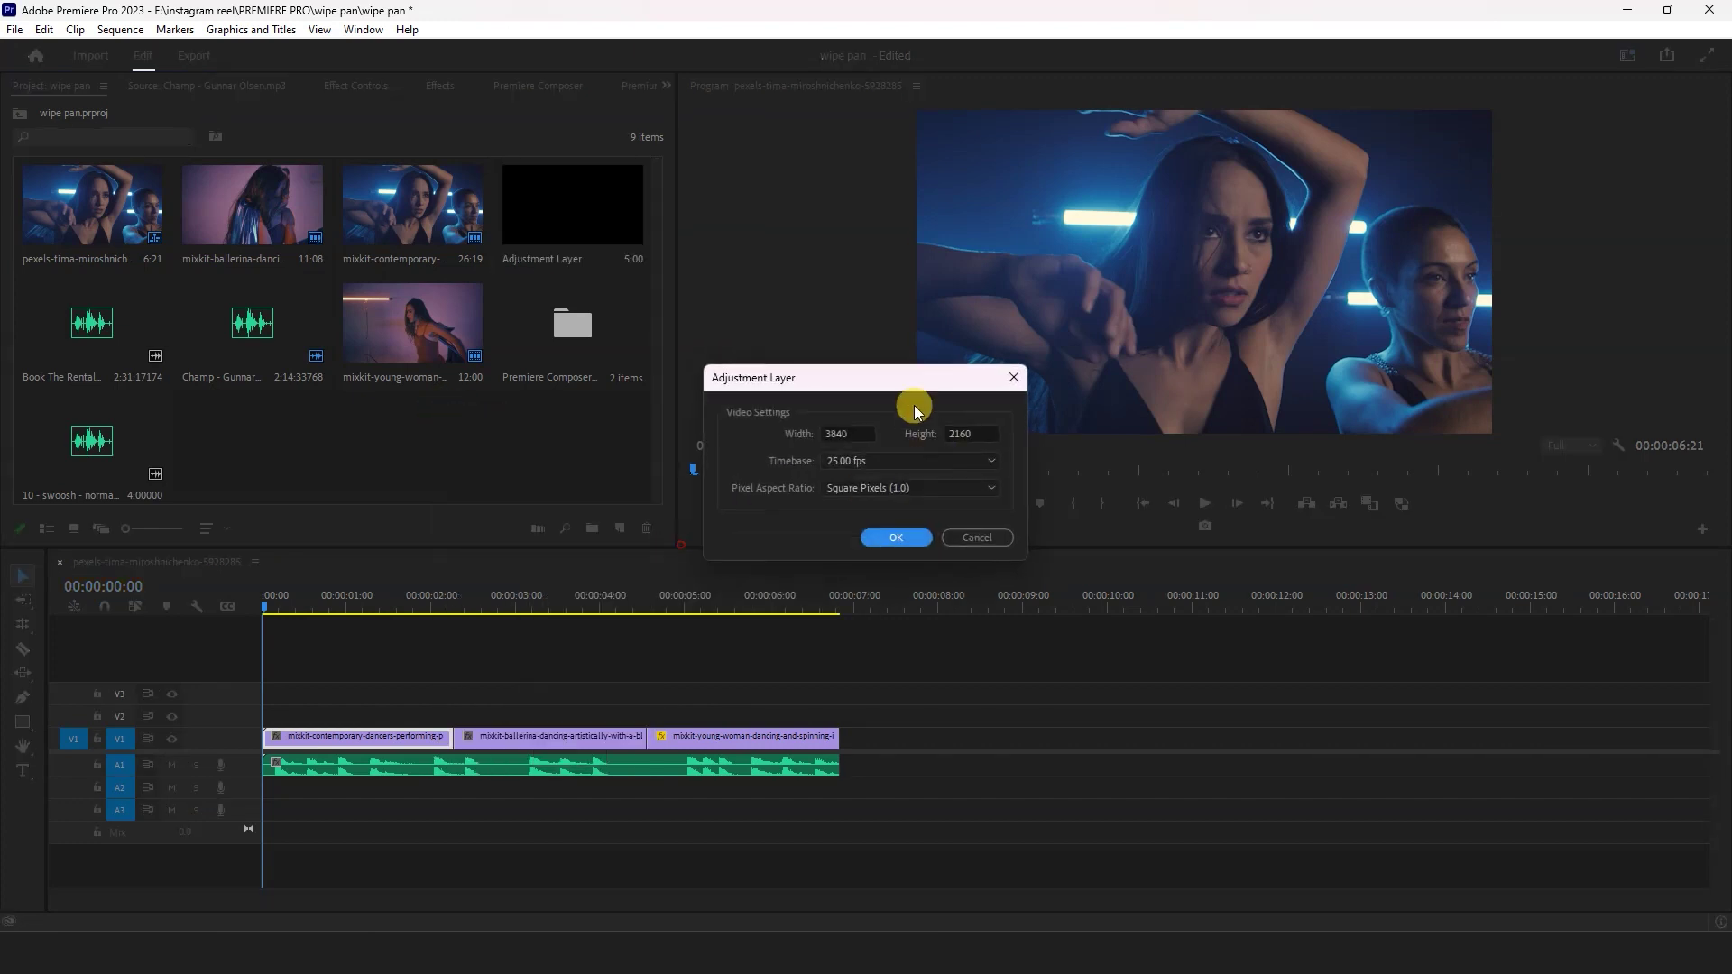
left_click(897, 539)
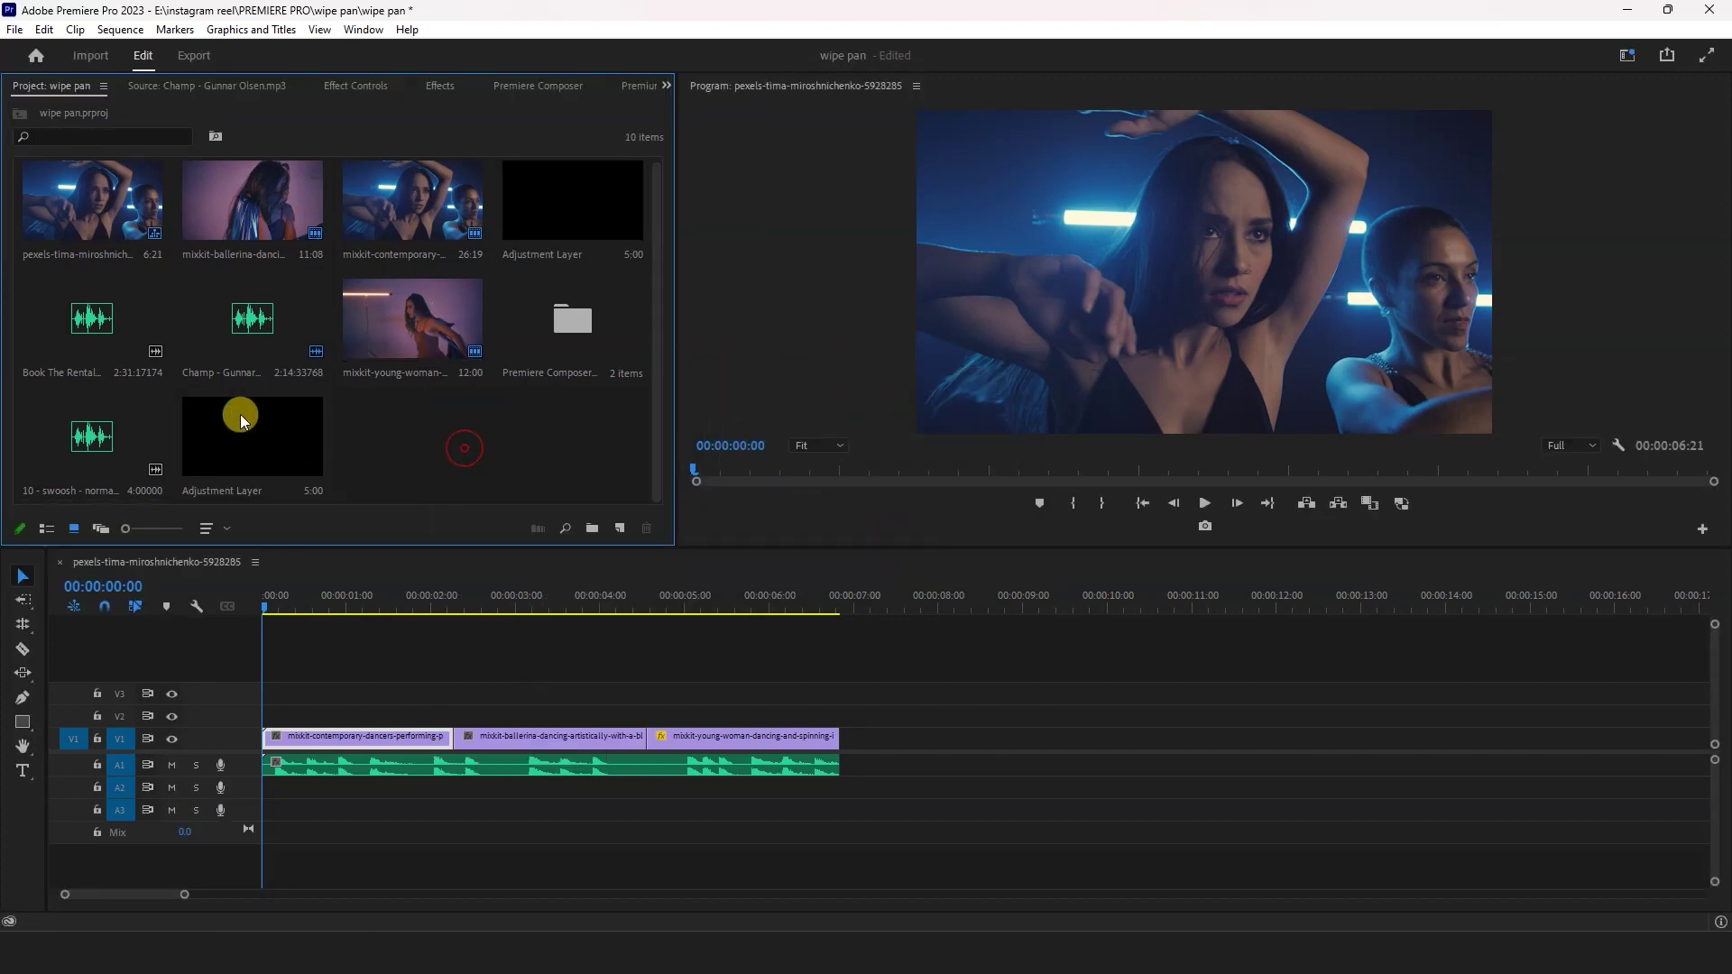
Place the adjustment layer on V2, shorten it to 20 frames, and slide it over the first cut
left_click_drag(247, 436, 377, 719)
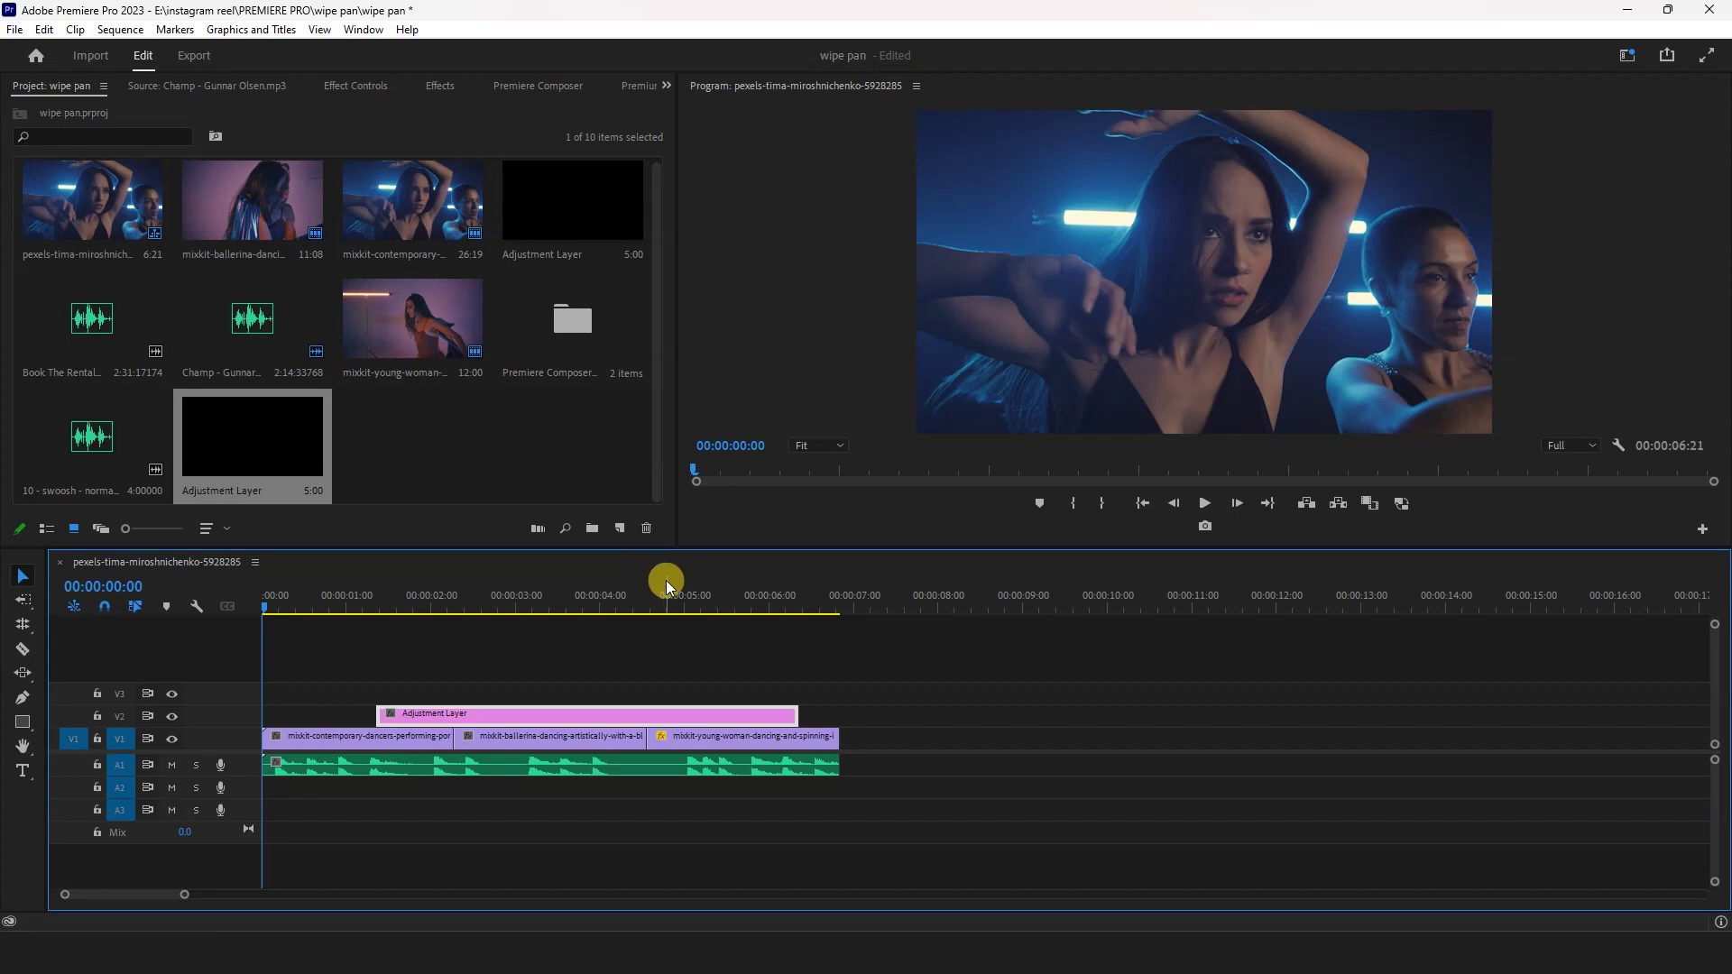
key("ctrl+r")
left_click(893, 435)
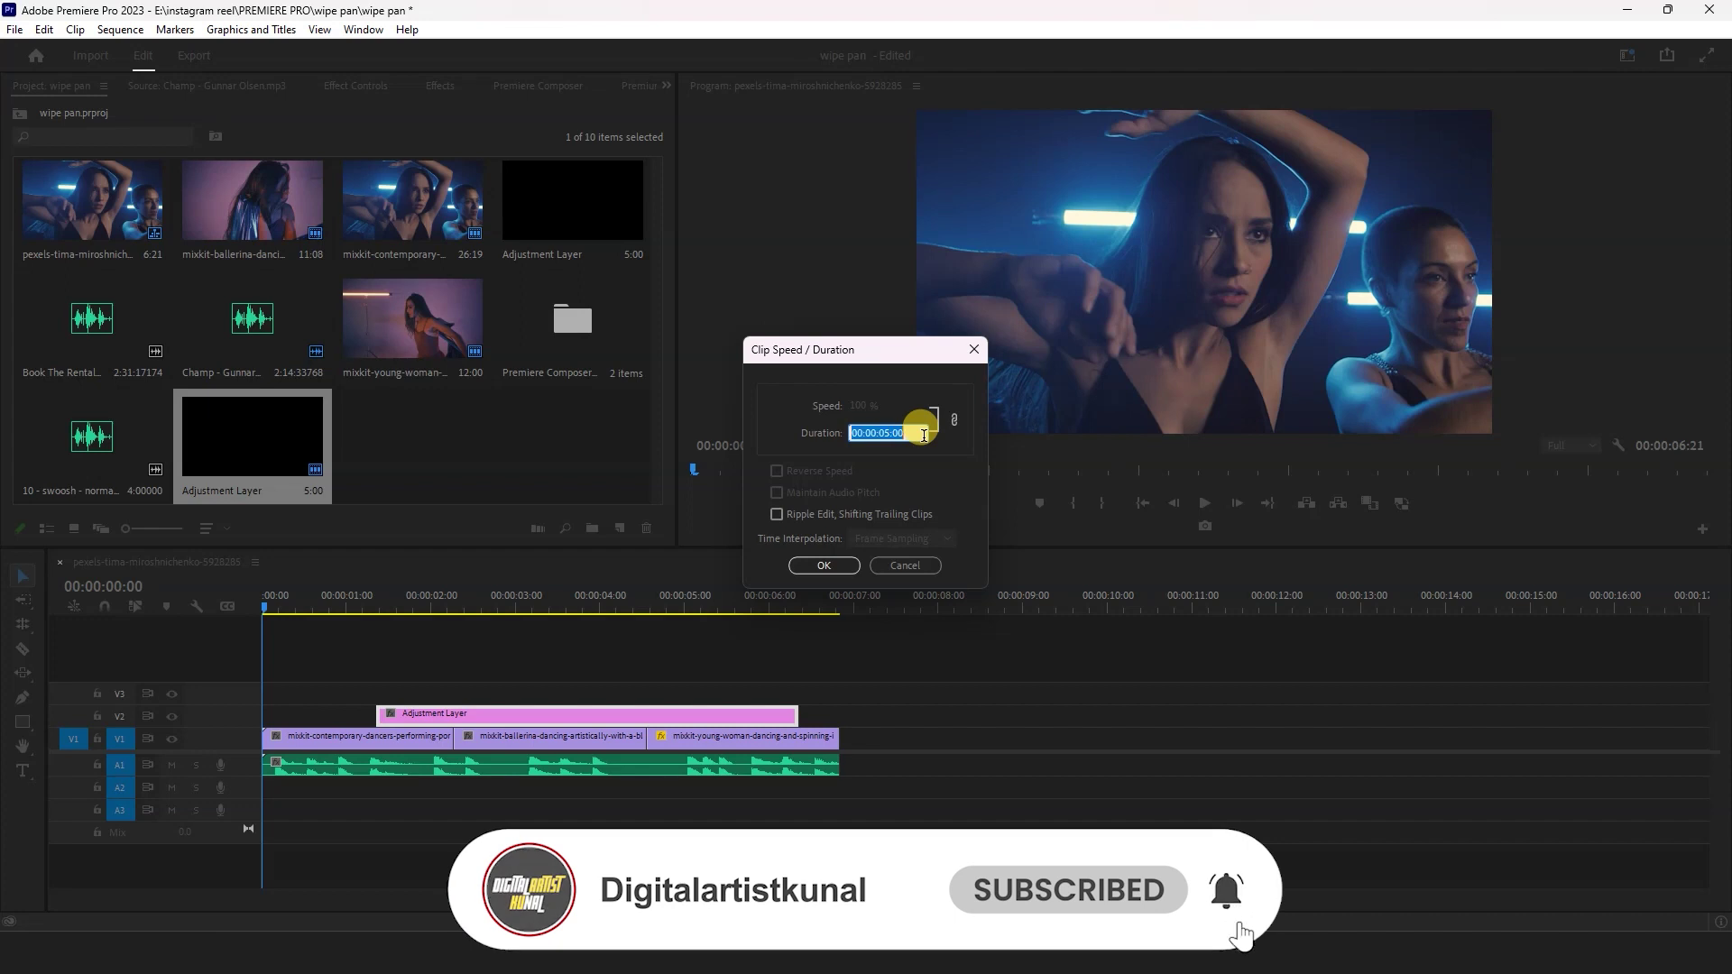
type("20")
key("Return")
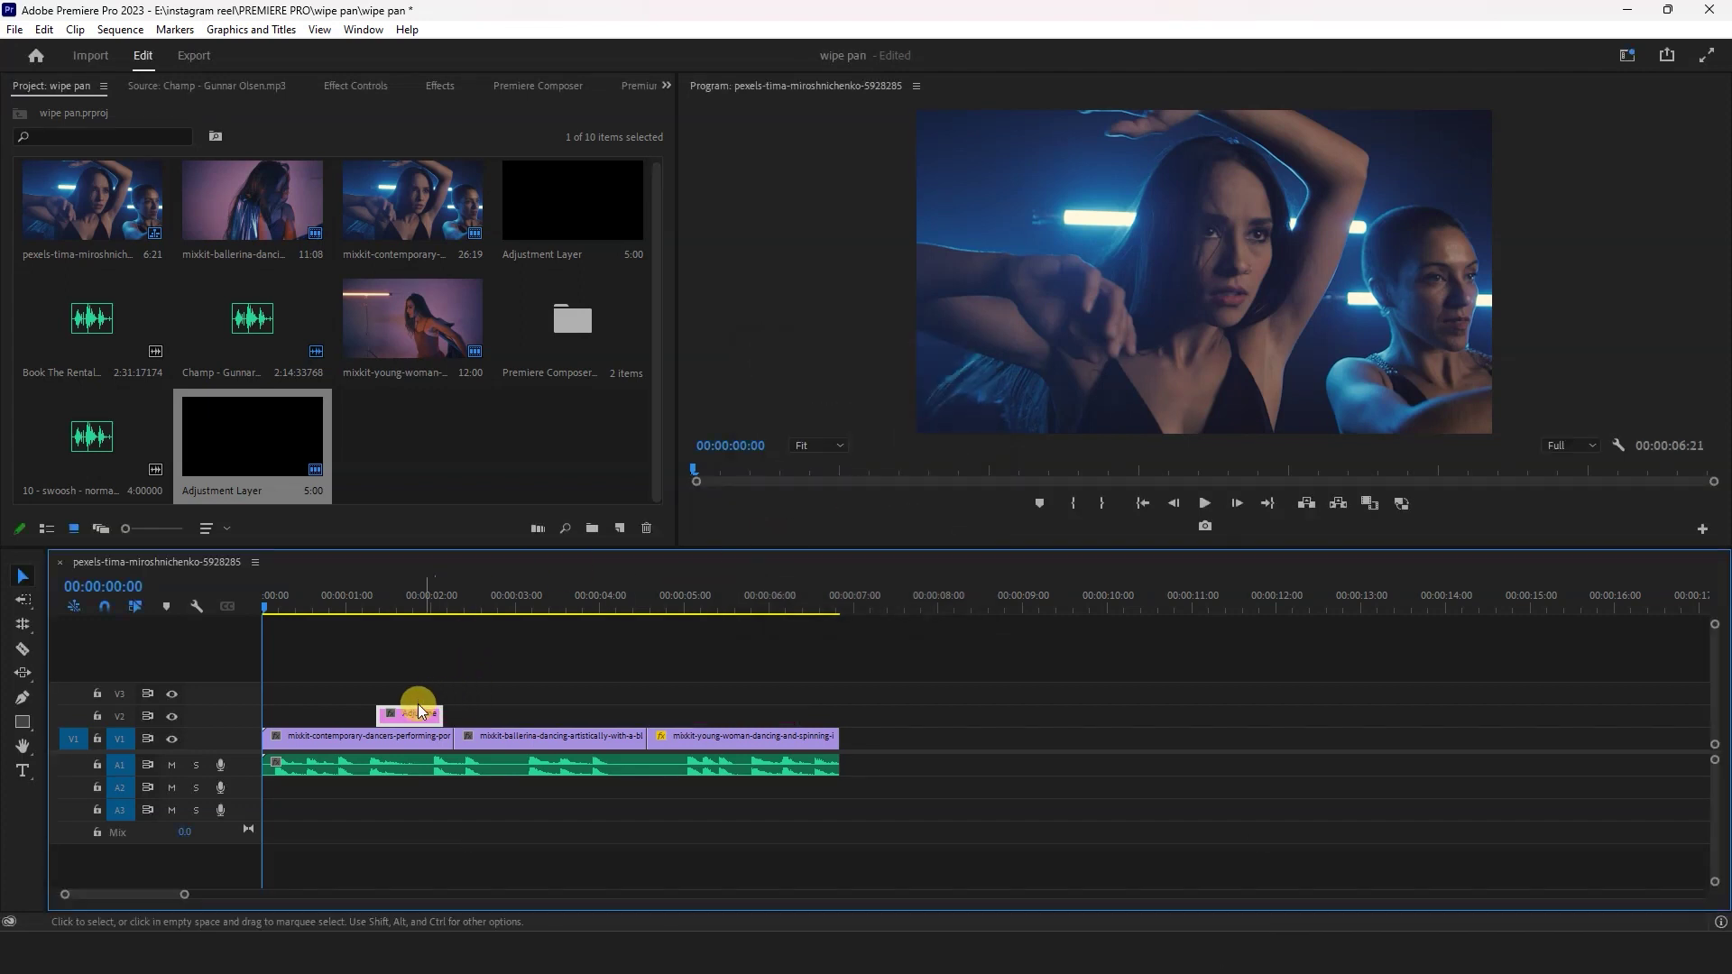
left_click_drag(407, 713, 448, 720)
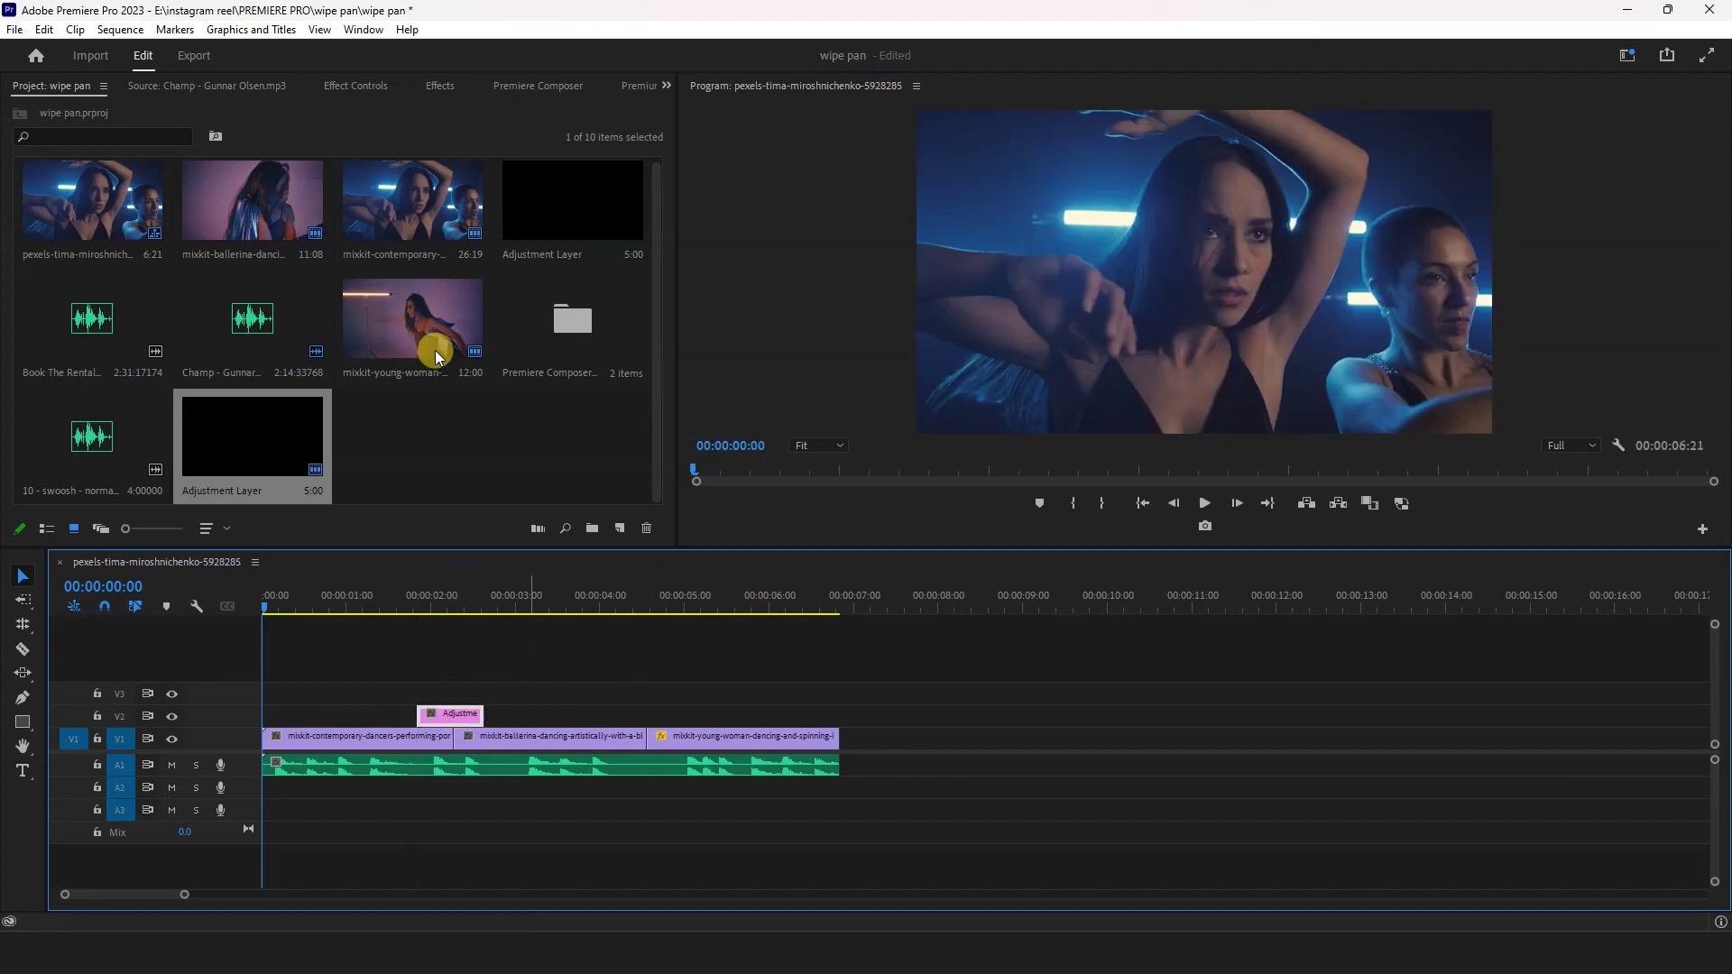
Search the effects for 'push' and apply the Push transition to the first cut
left_click(417, 85)
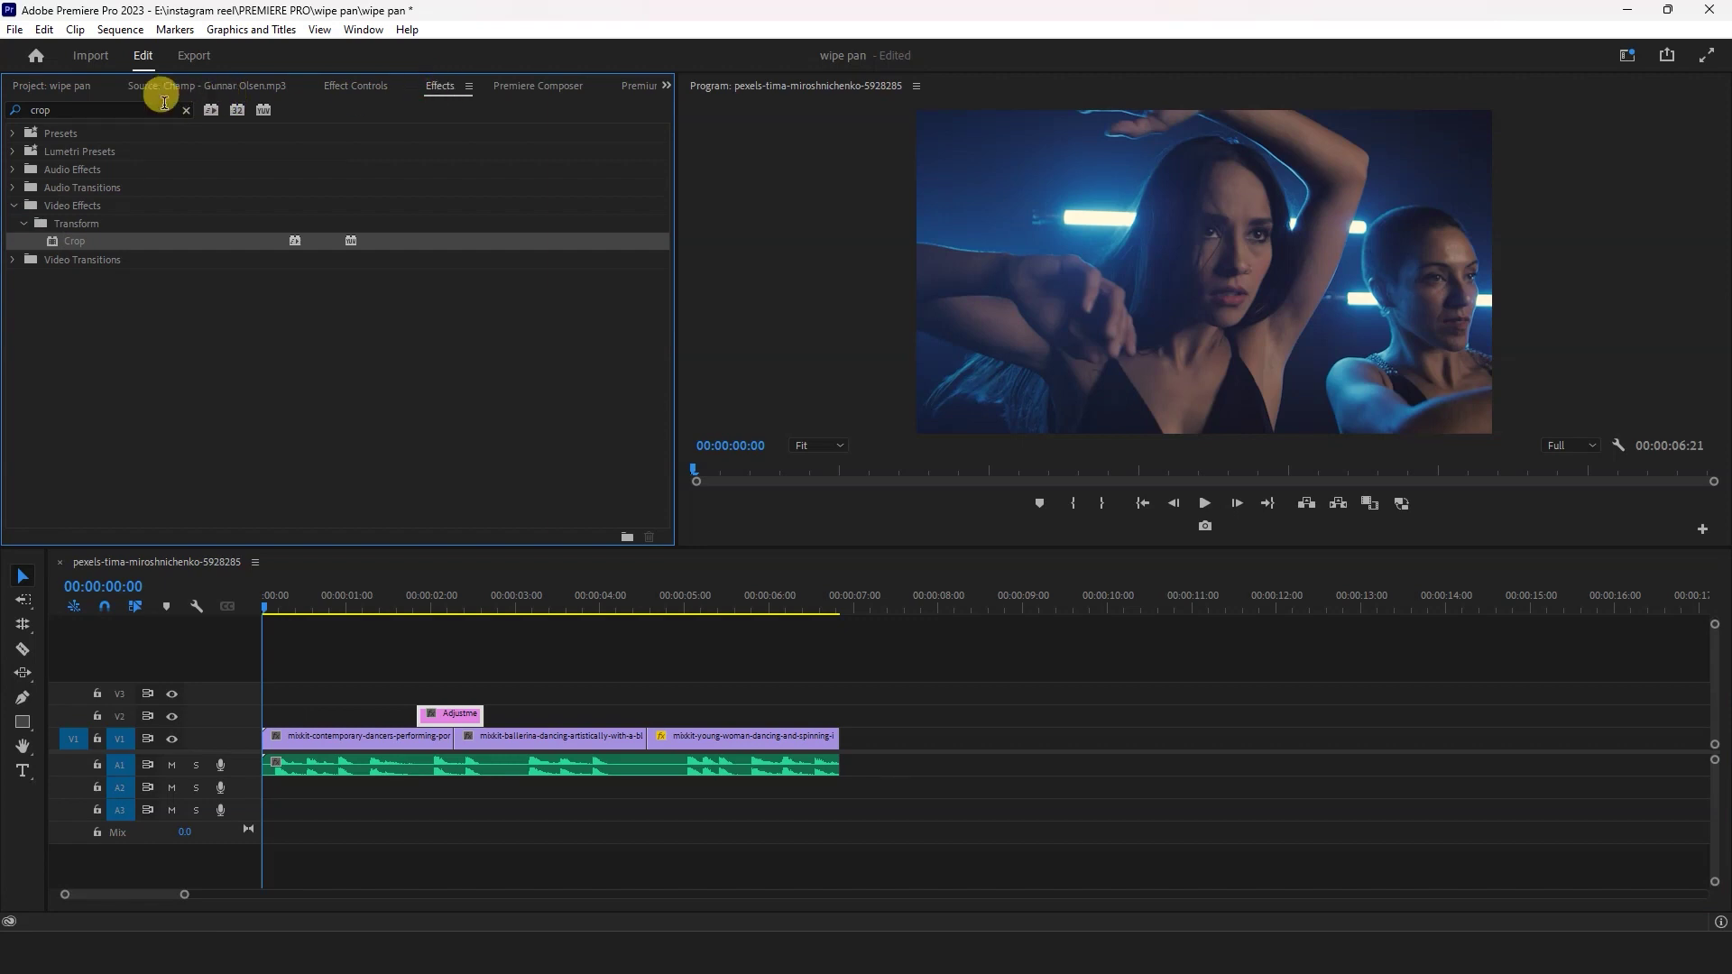
left_click_drag(54, 110, 4, 126)
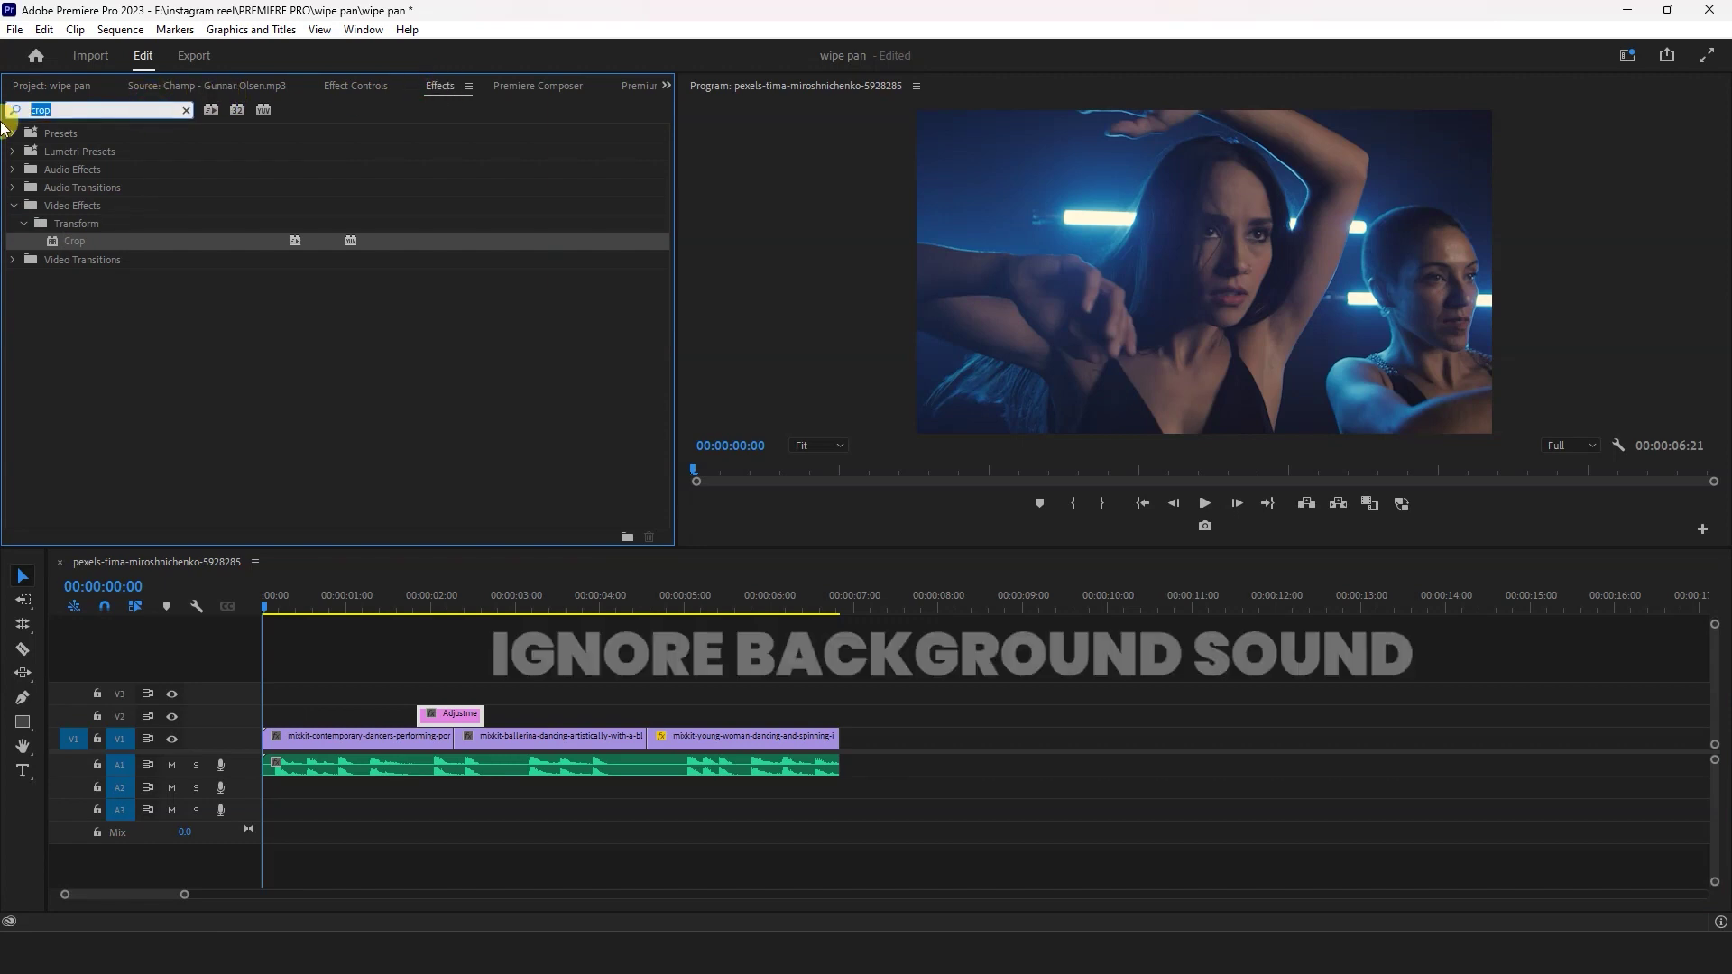
type("push")
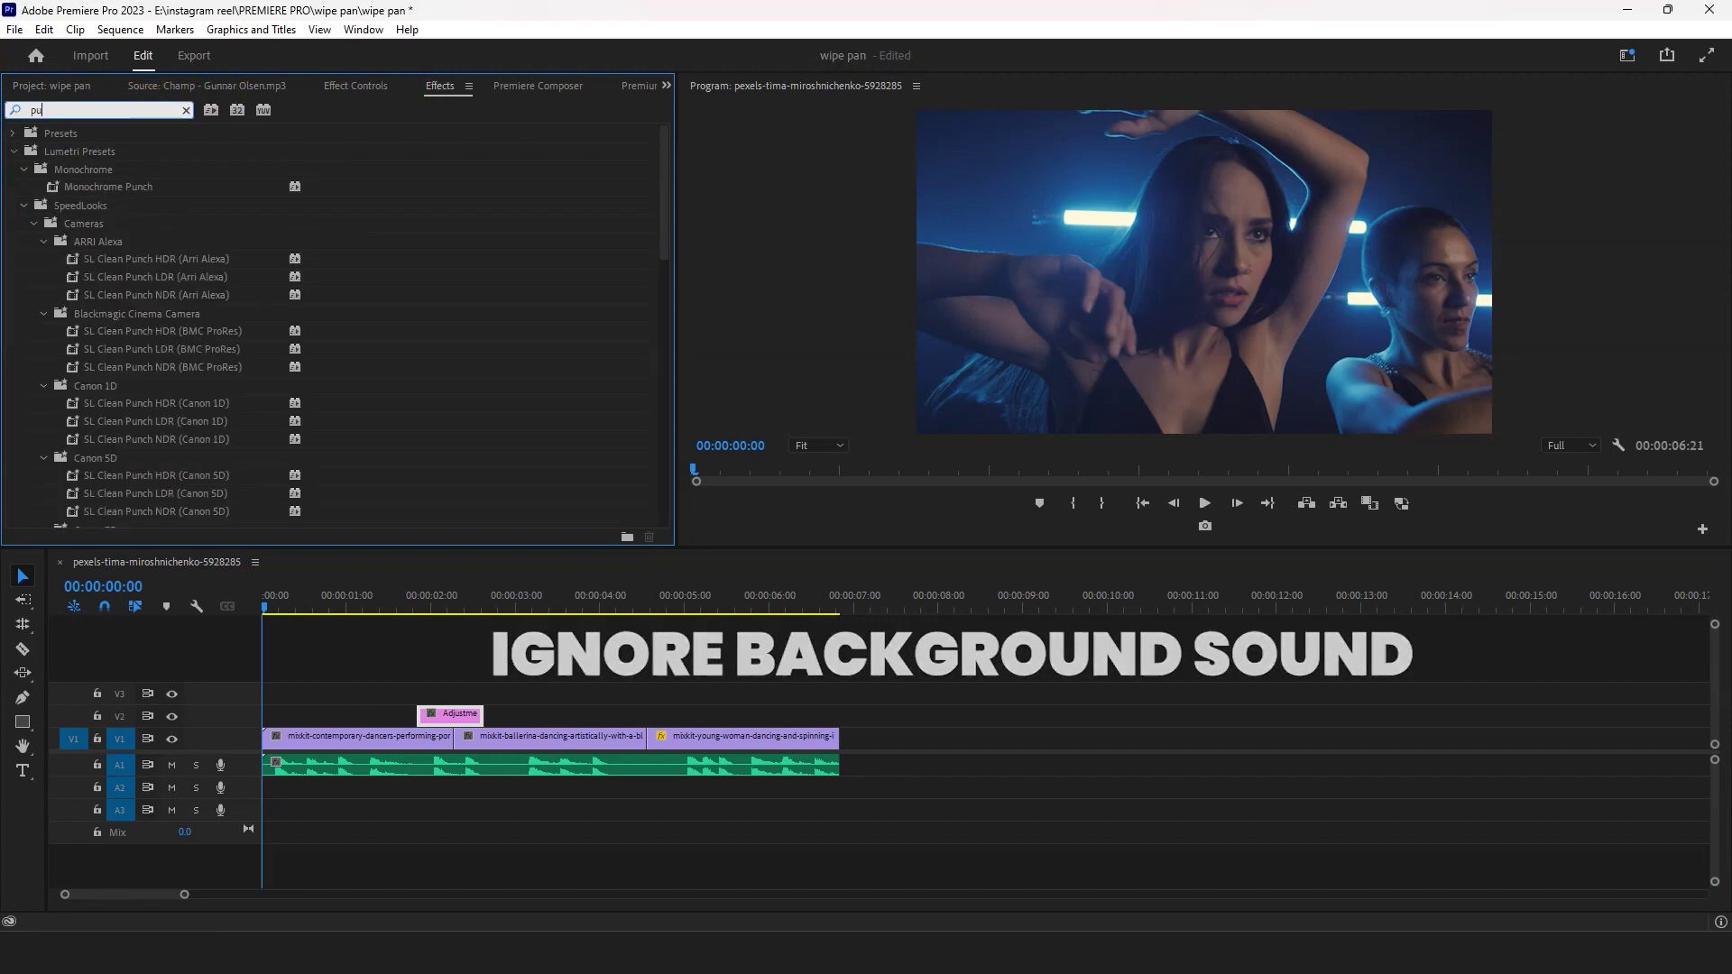
left_click_drag(56, 331, 465, 744)
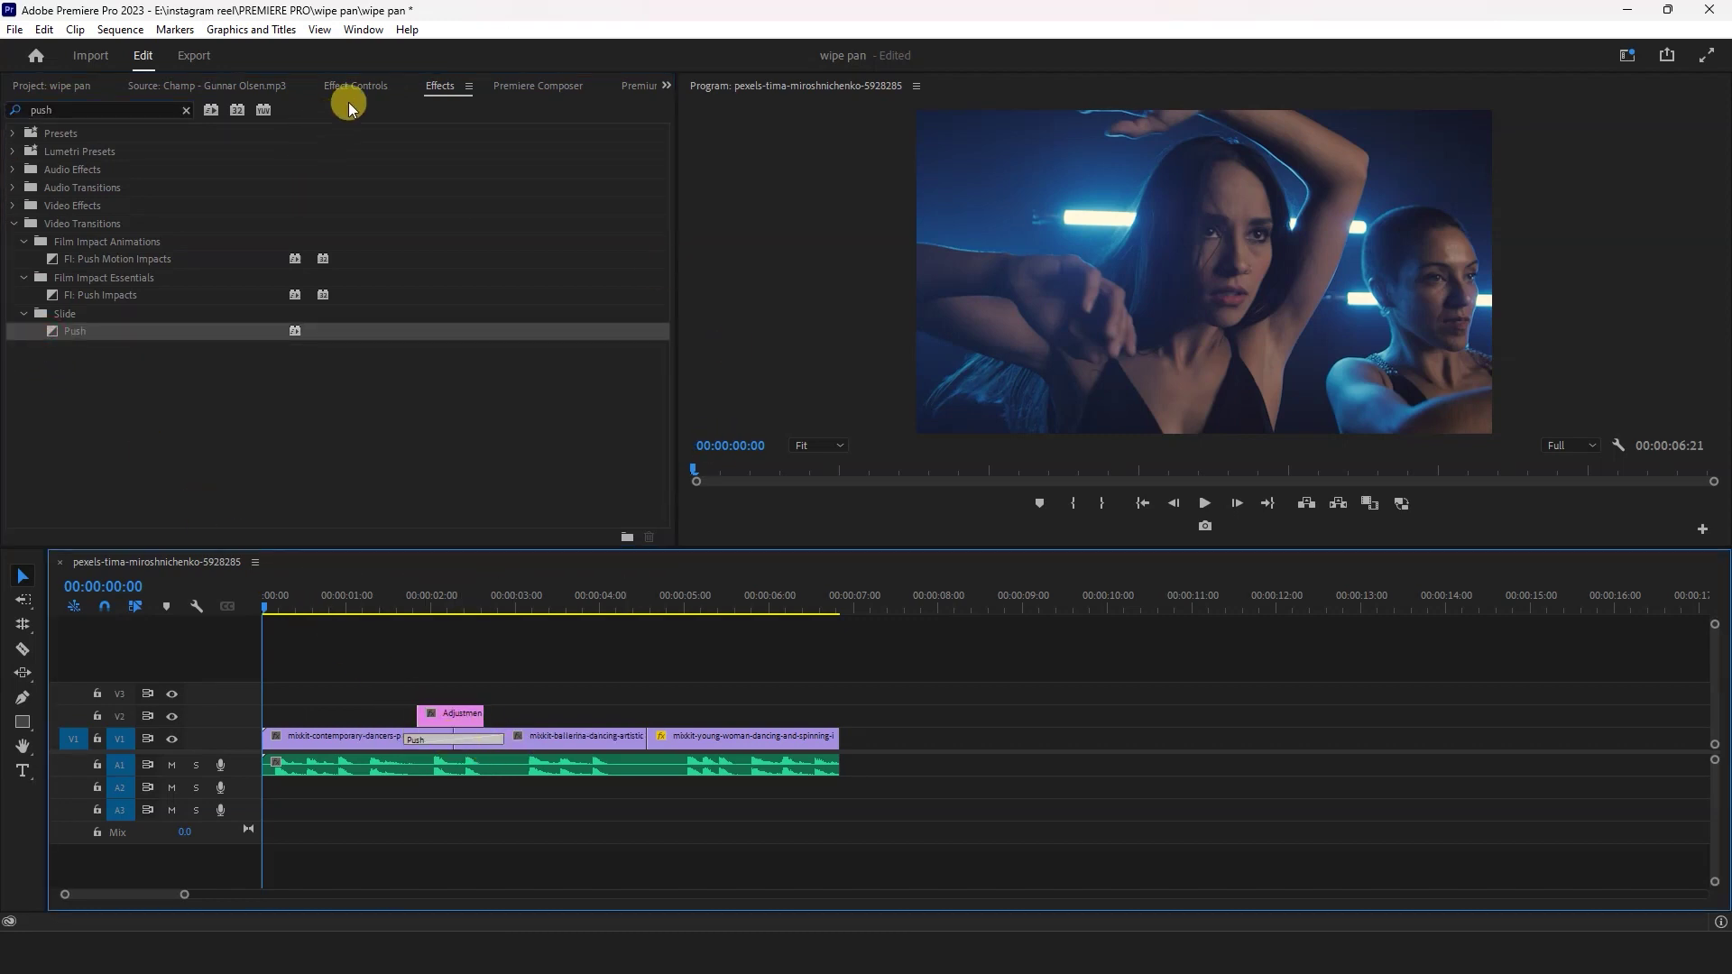
Set the Push transition's duration, lengthen it to 00:00:00:24, and scrub to preview it
left_click(359, 79)
left_click(206, 176)
type("20")
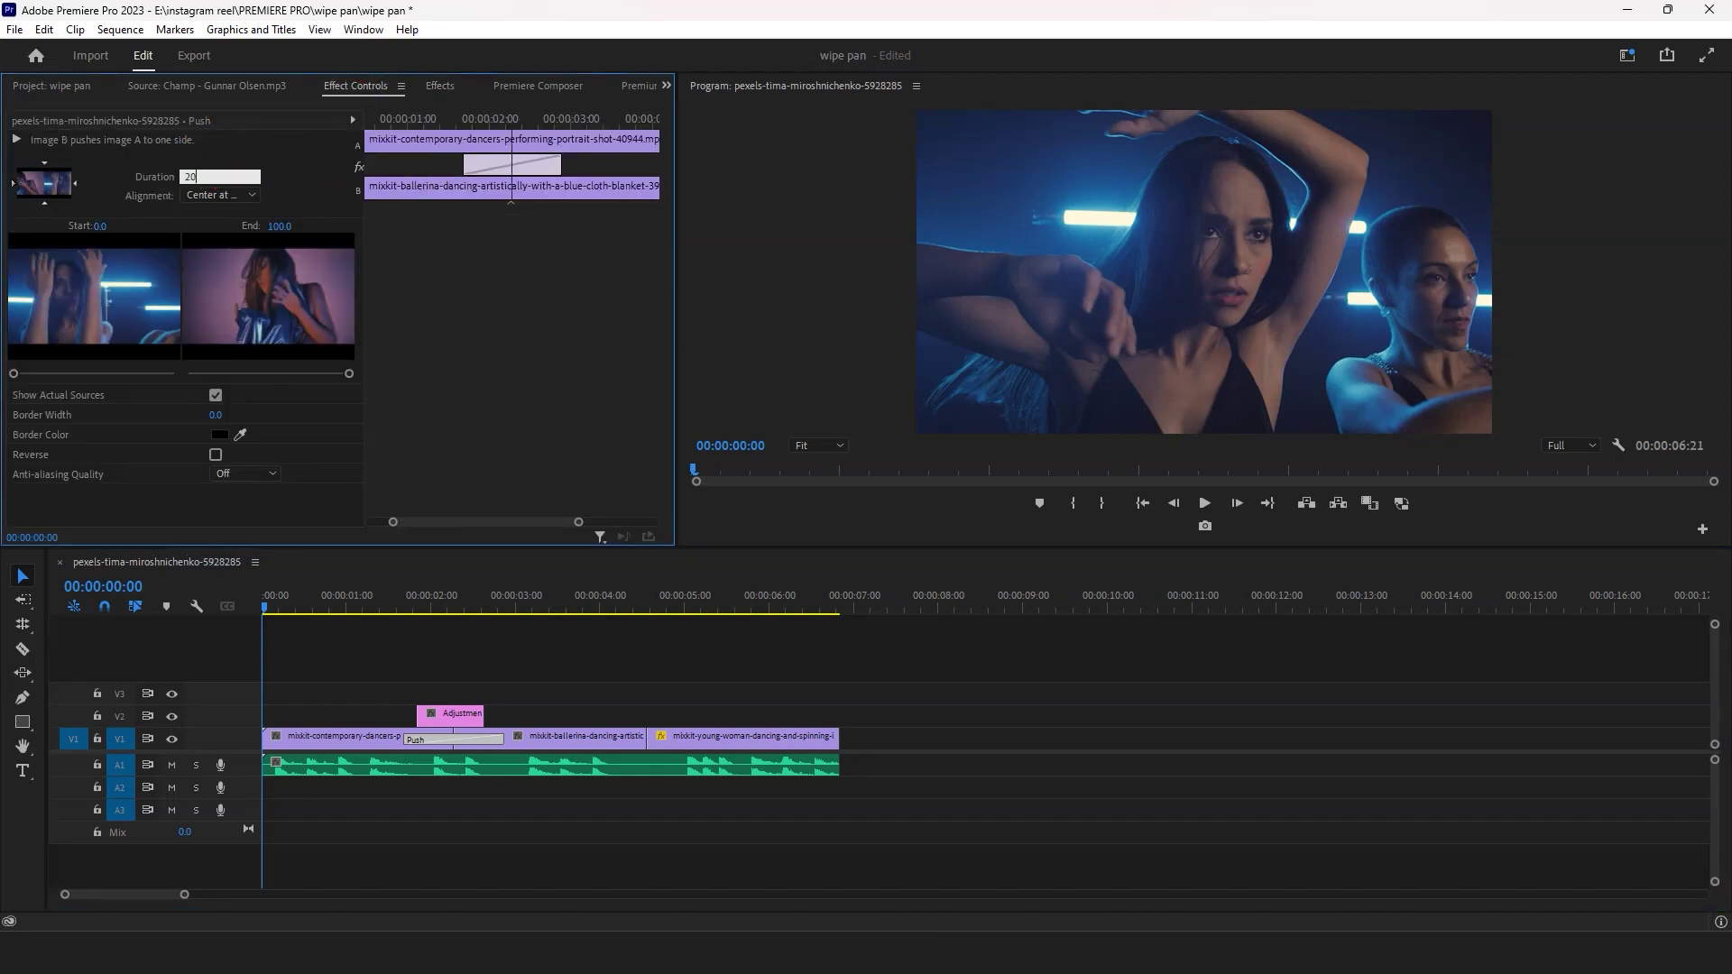
left_click(290, 186)
mouse_move(419, 738)
left_mouse_down()
mouse_move(435, 739)
mouse_move(415, 718)
left_mouse_up()
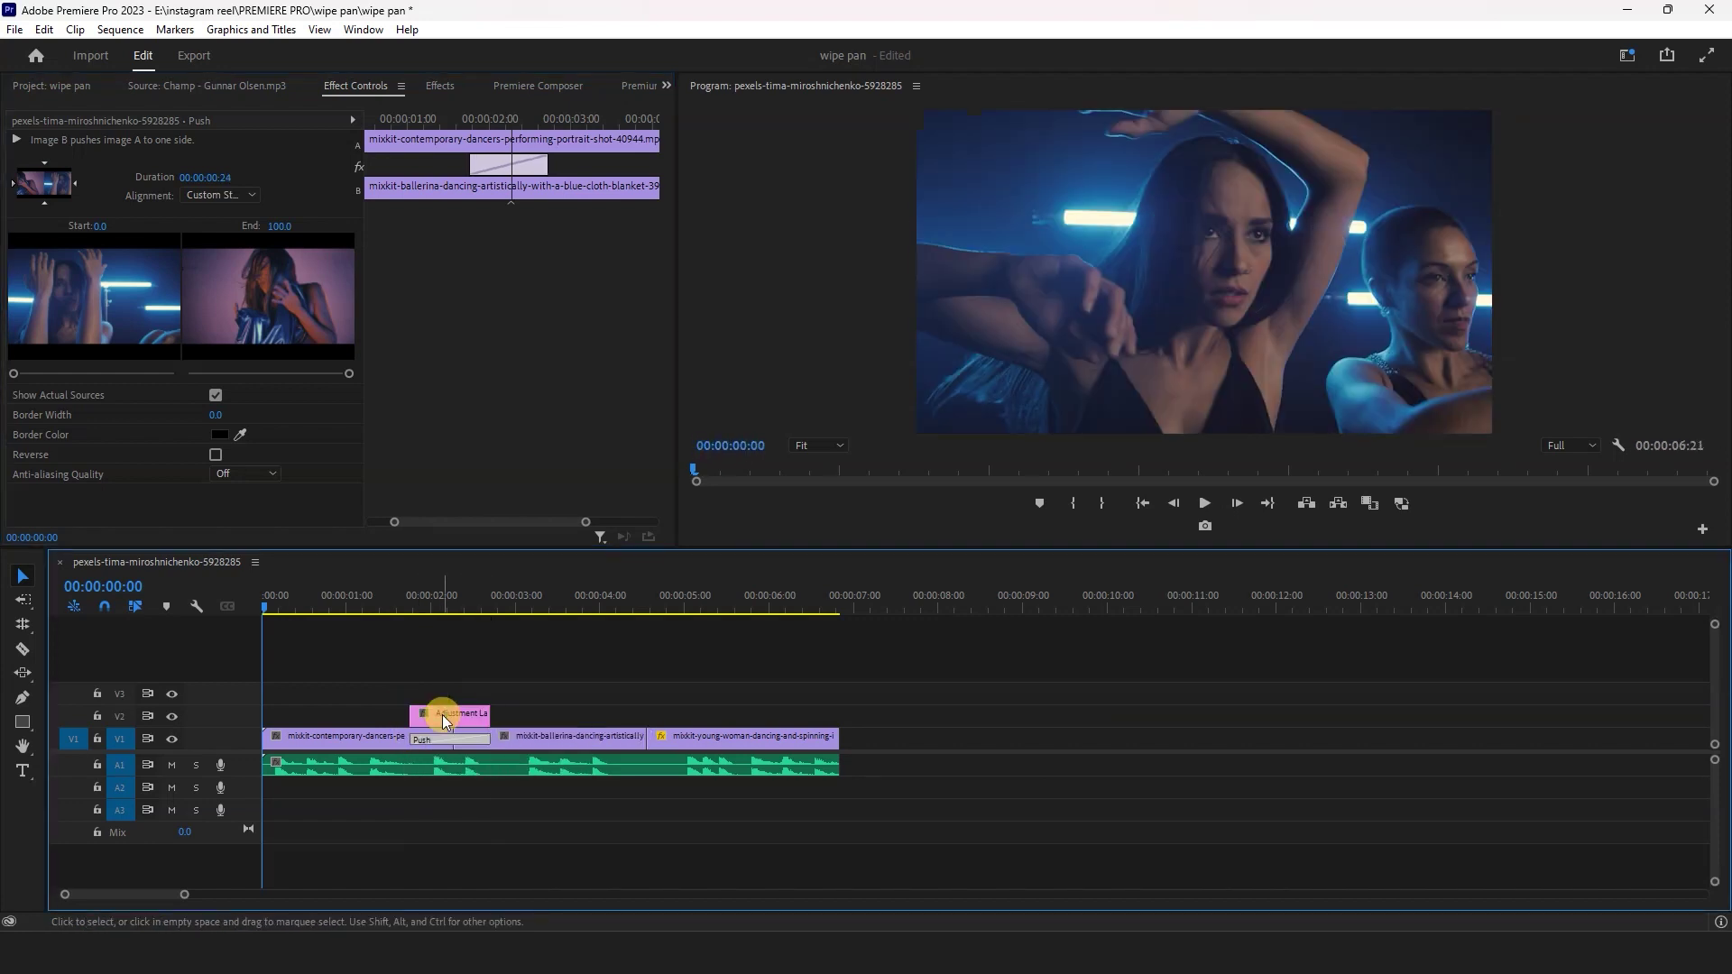
mouse_move(372, 602)
left_mouse_down()
mouse_move(511, 611)
mouse_move(449, 651)
left_mouse_up()
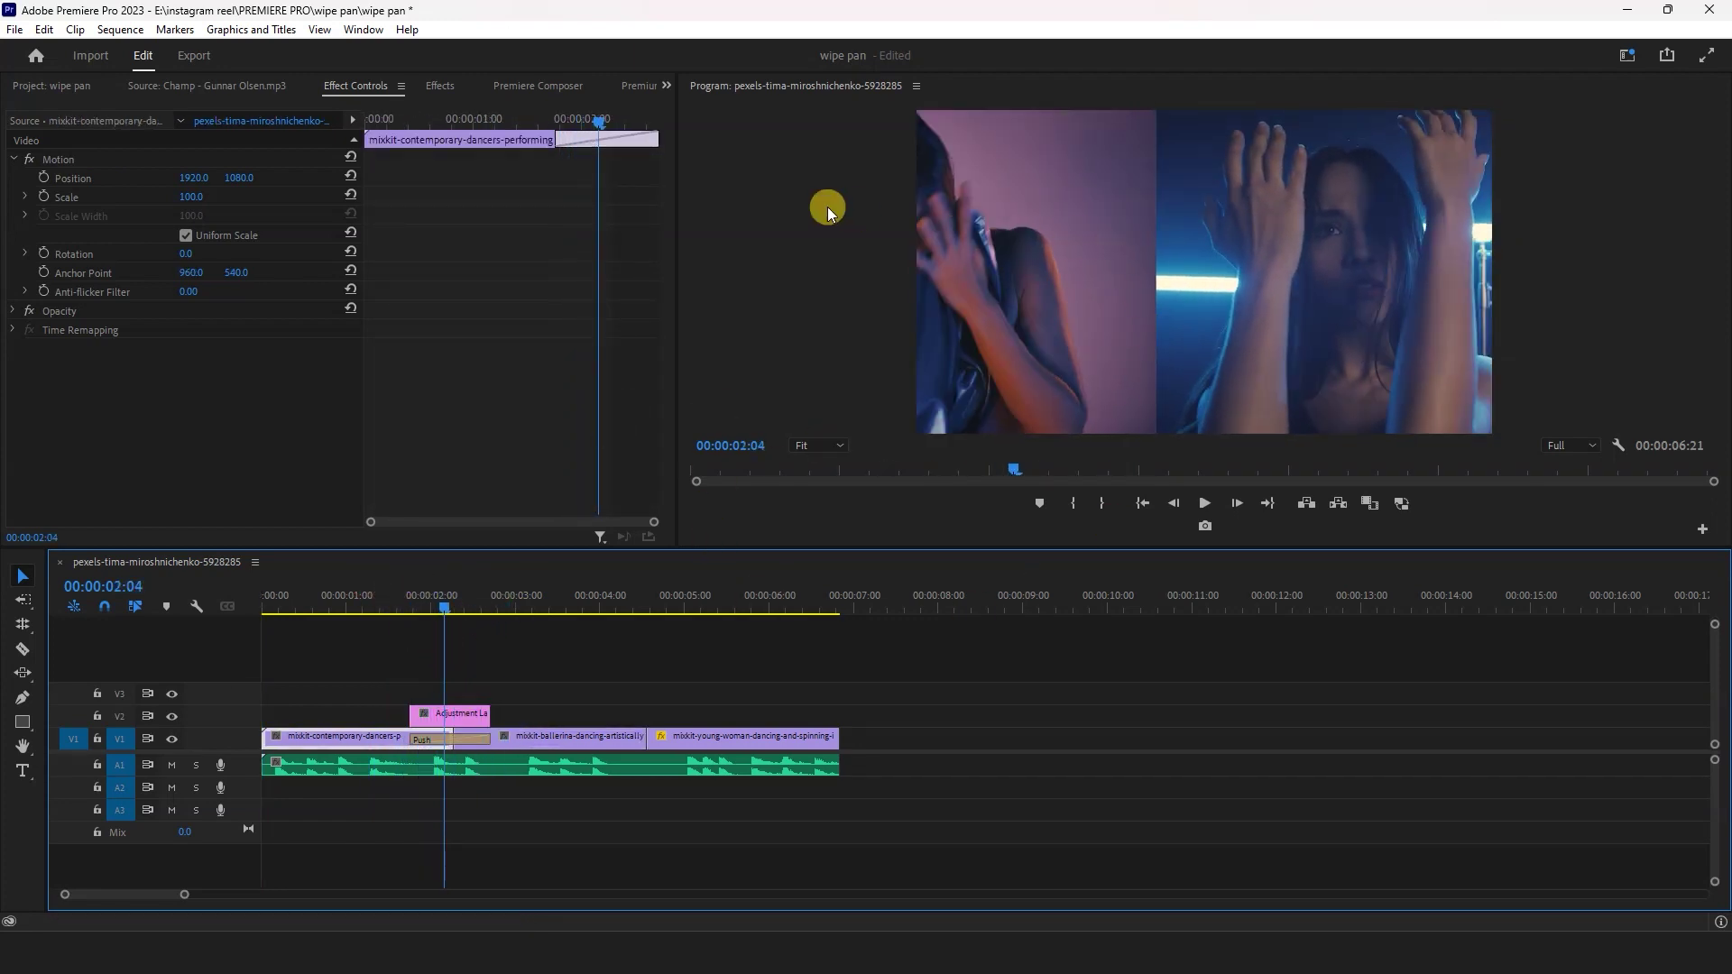
Search the effects for 'dire' and apply Directional Blur to the adjustment layer
left_click(440, 86)
left_click(36, 109)
type("dire")
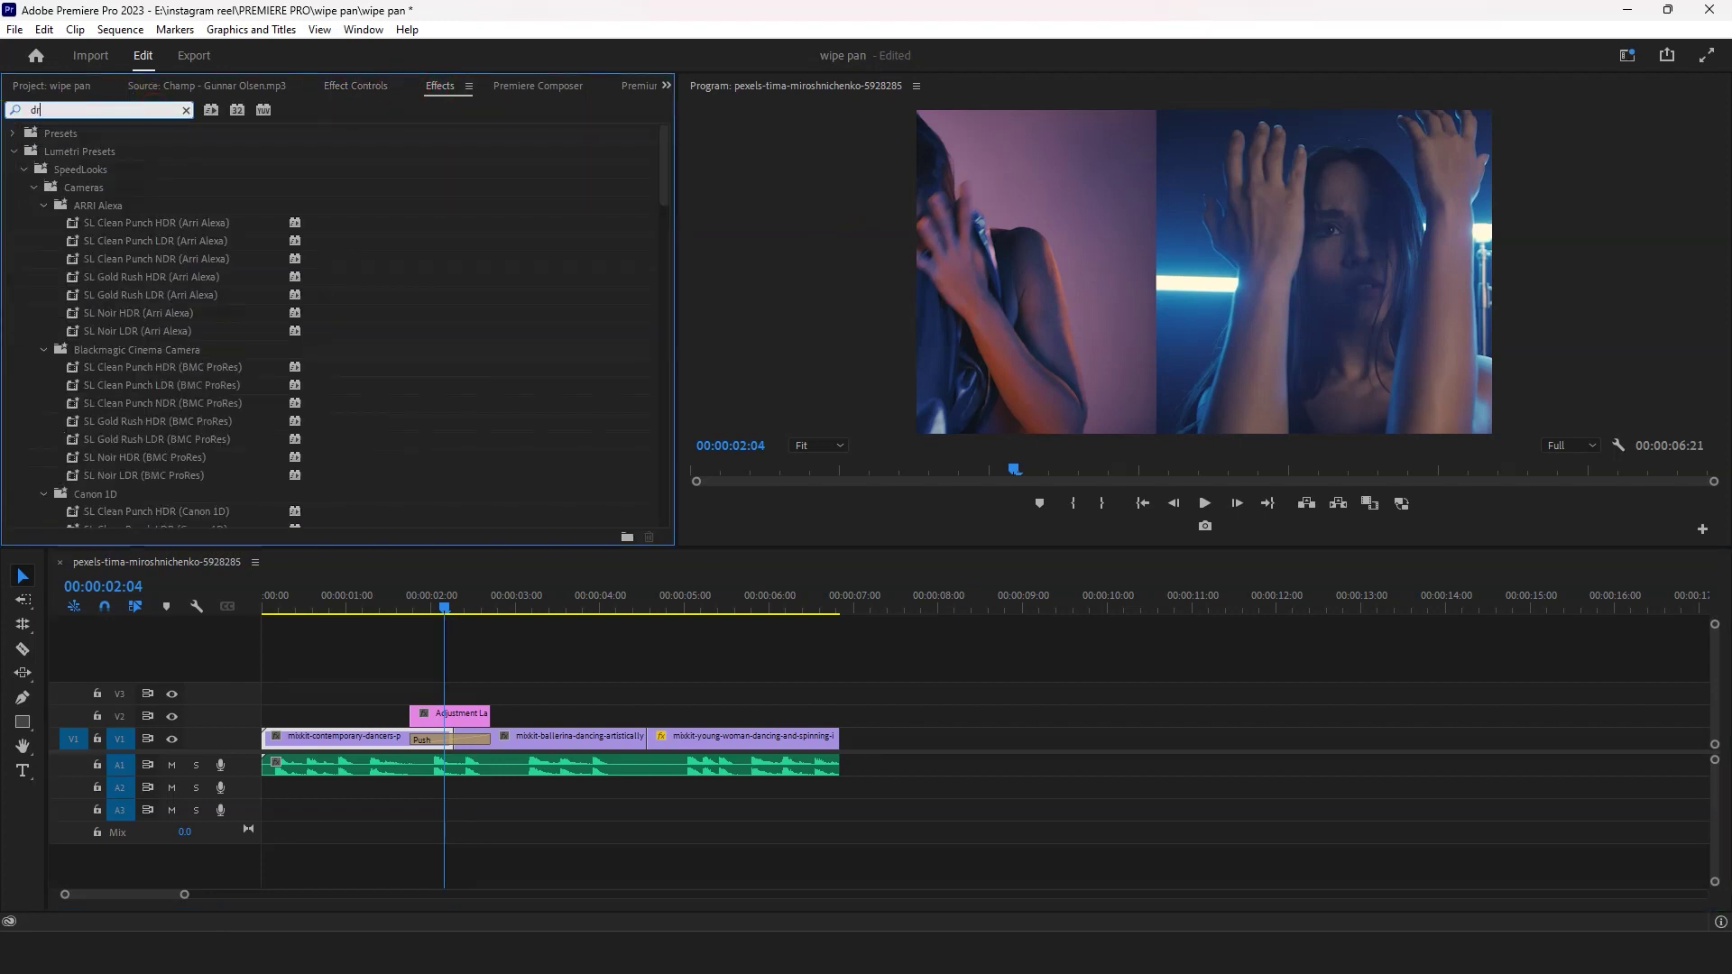
left_click_drag(22, 242, 455, 714)
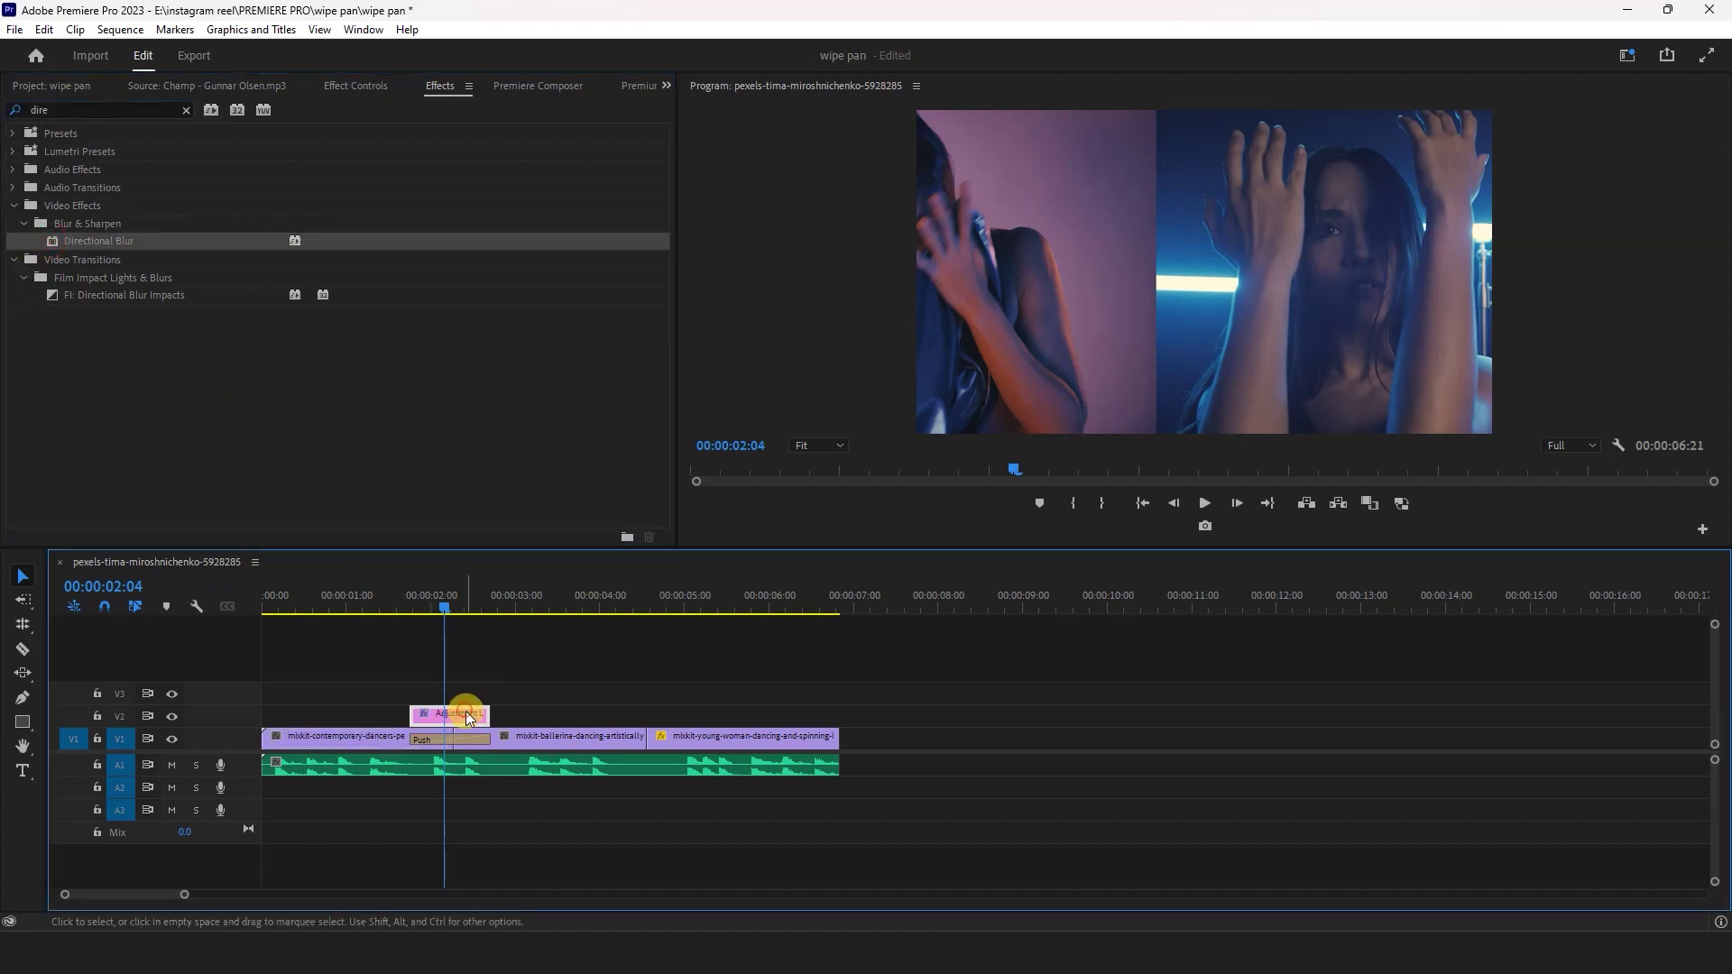
Set the Directional Blur direction to 90° and blur length to 120
left_click(354, 85)
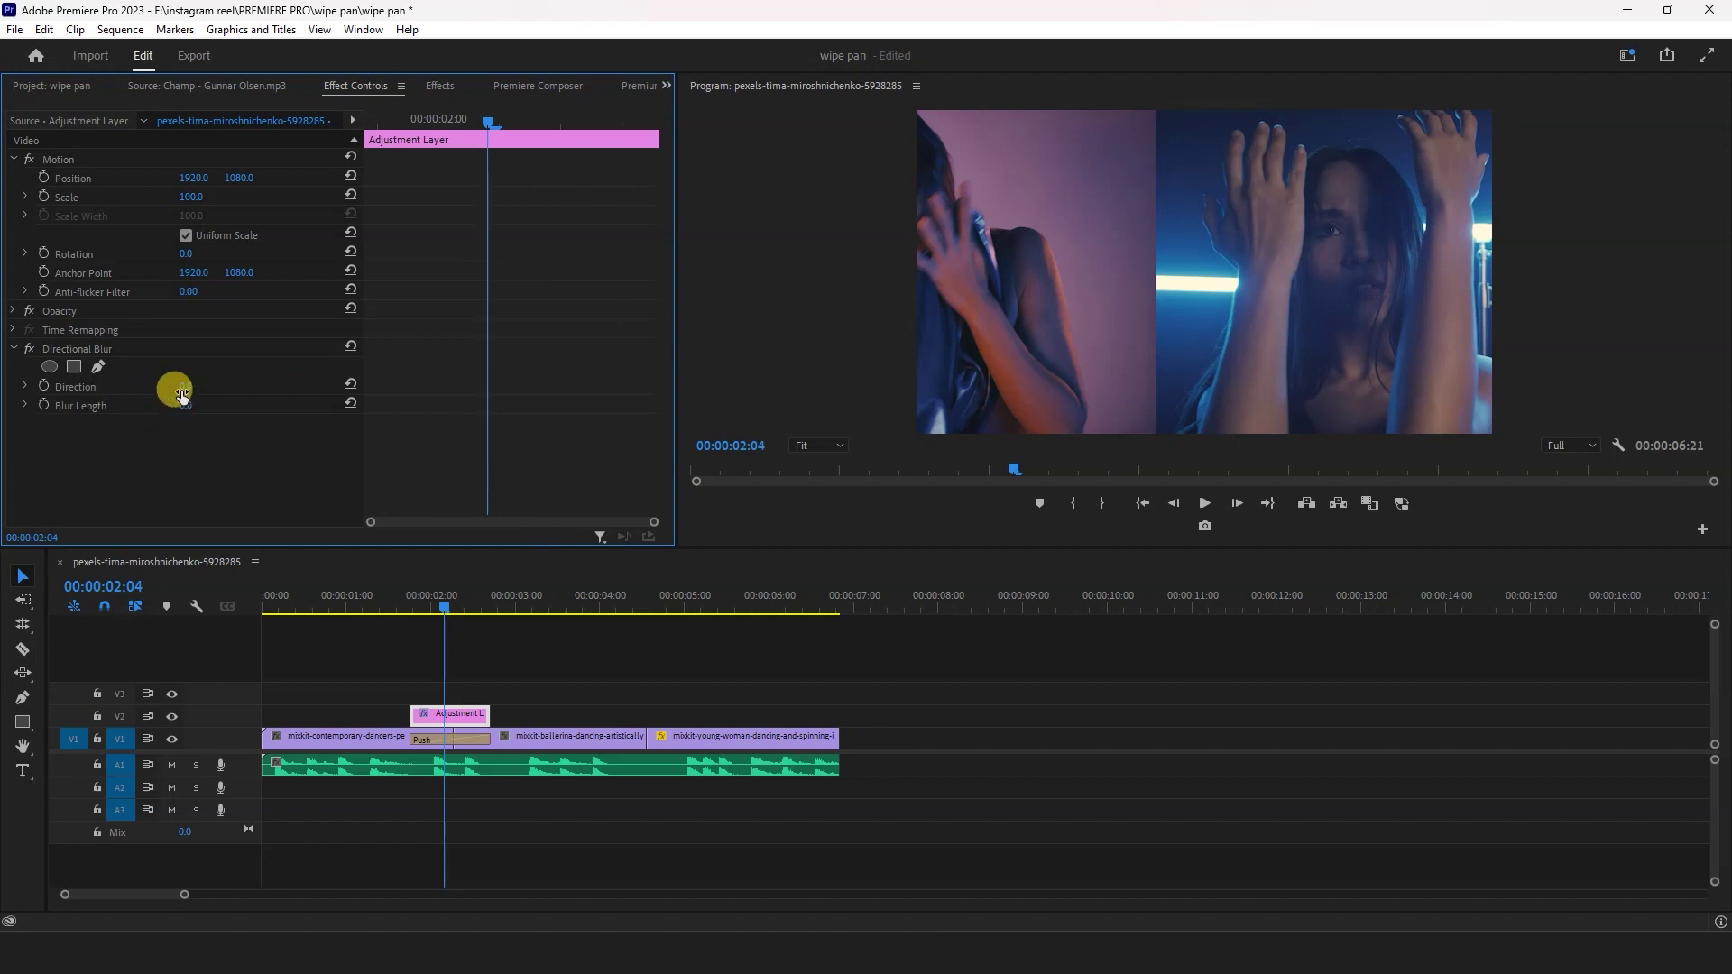
left_click_drag(176, 388, 200, 374)
left_click(200, 375)
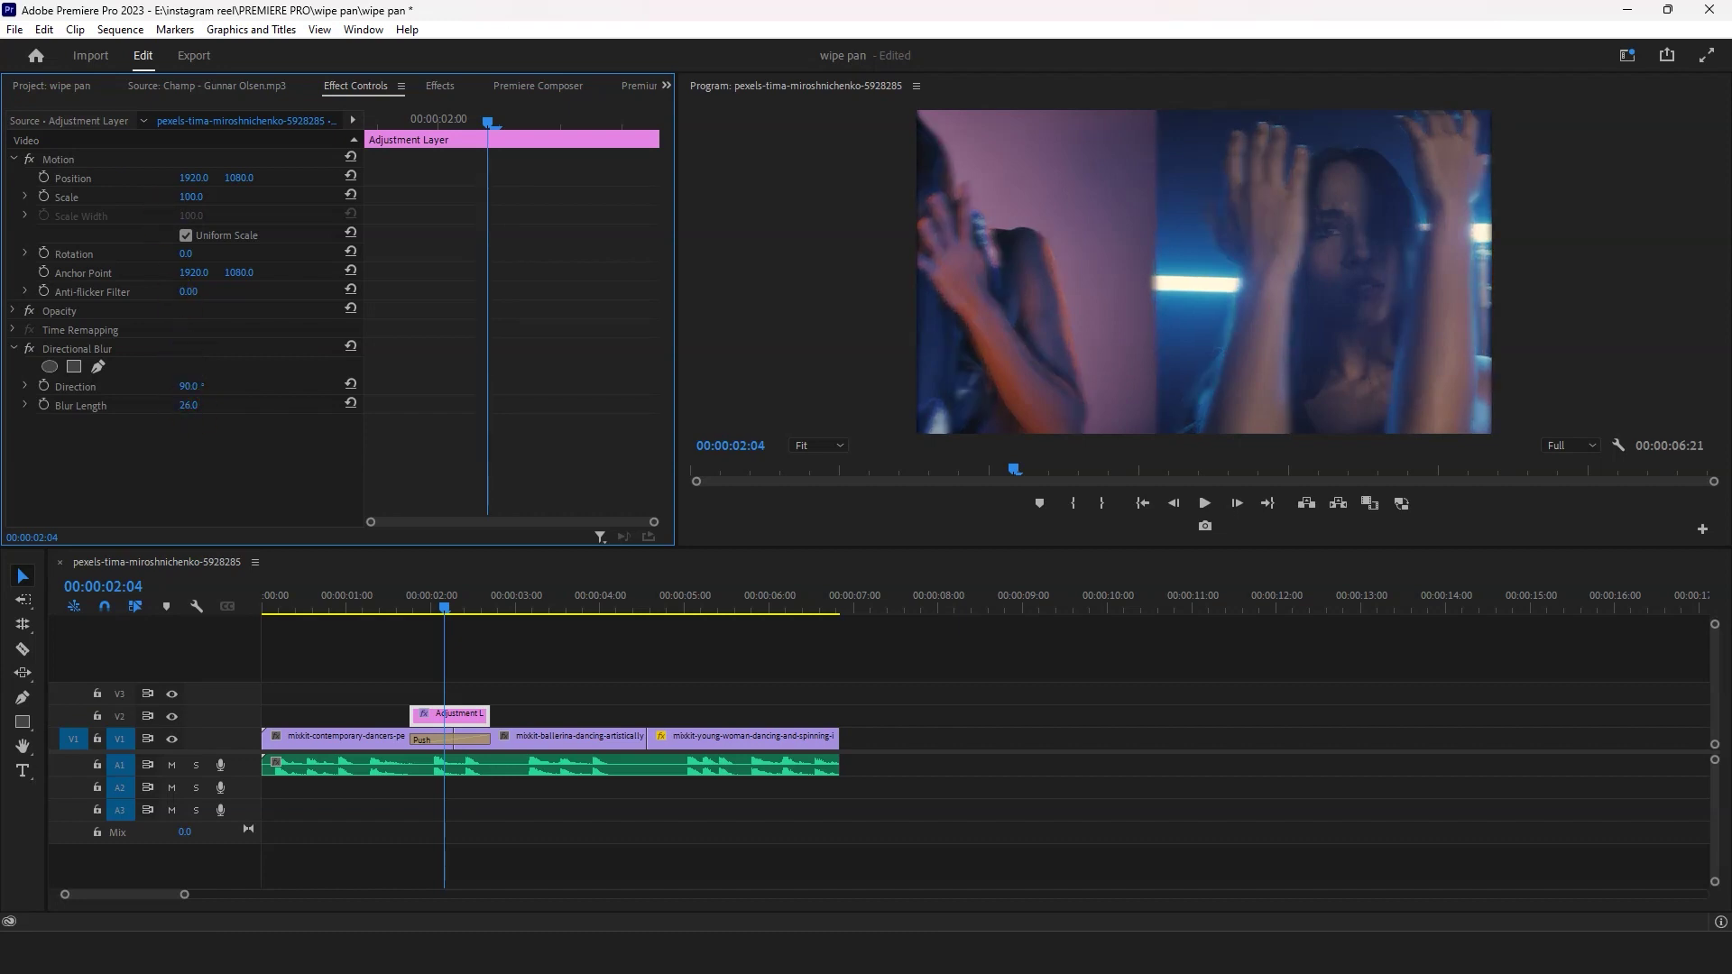
left_click_drag(193, 408, 326, 406)
left_click(191, 405)
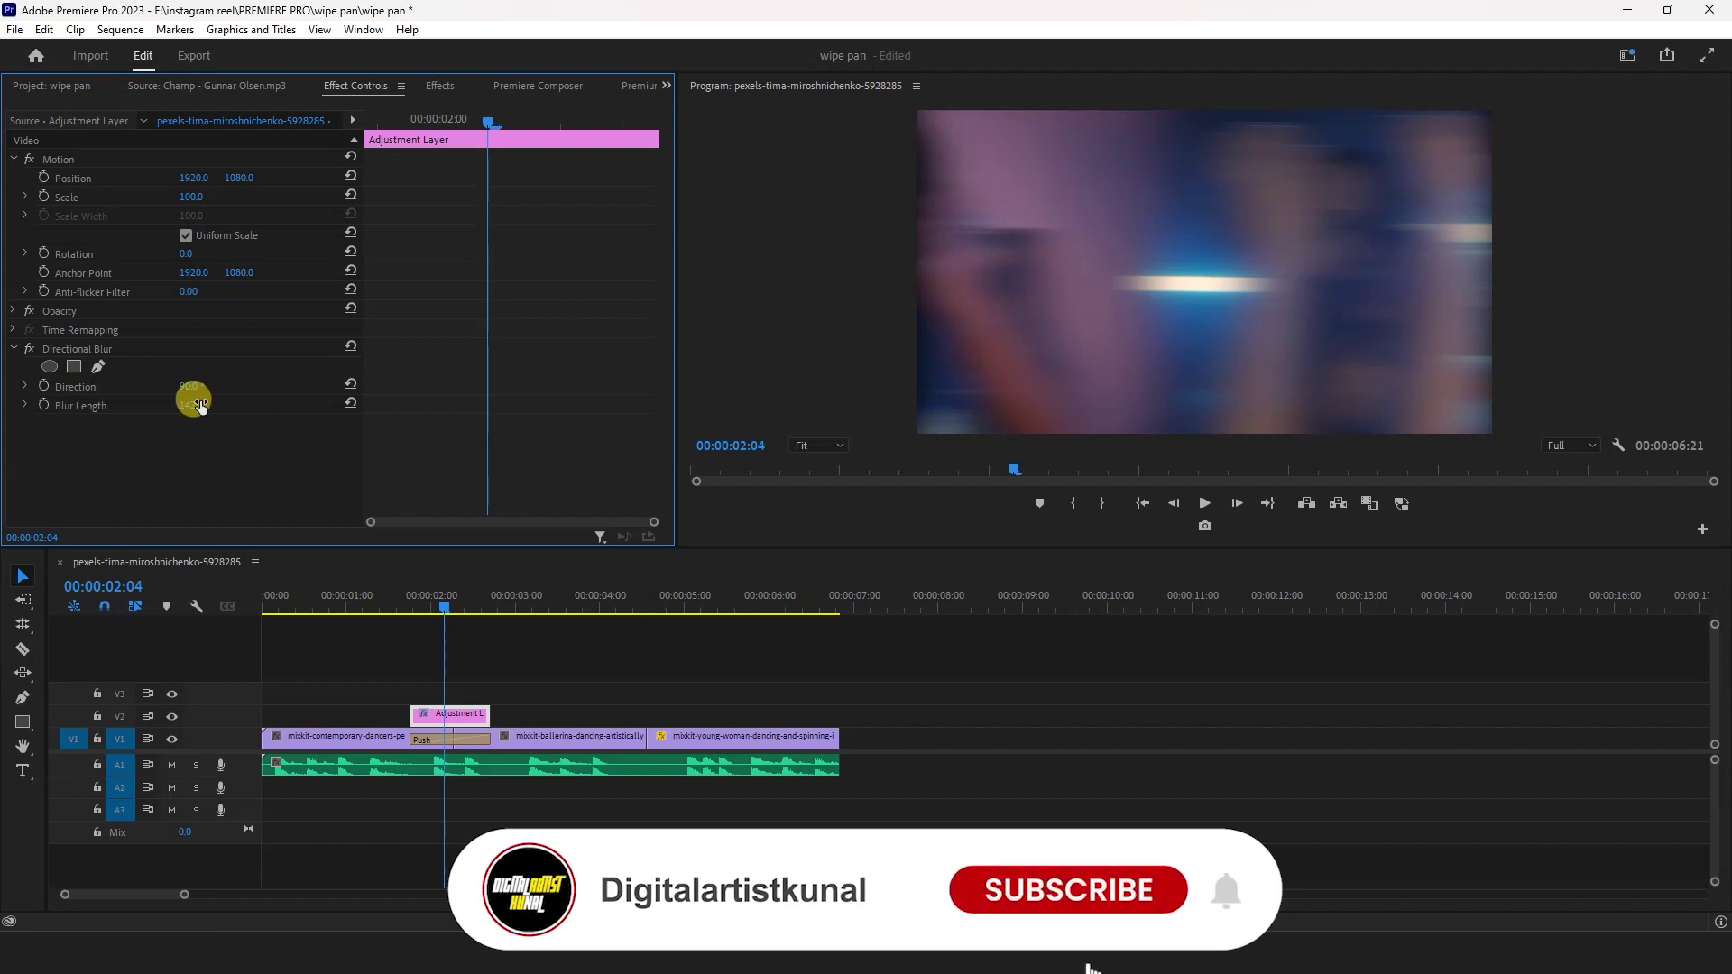
type("120")
key("Return")
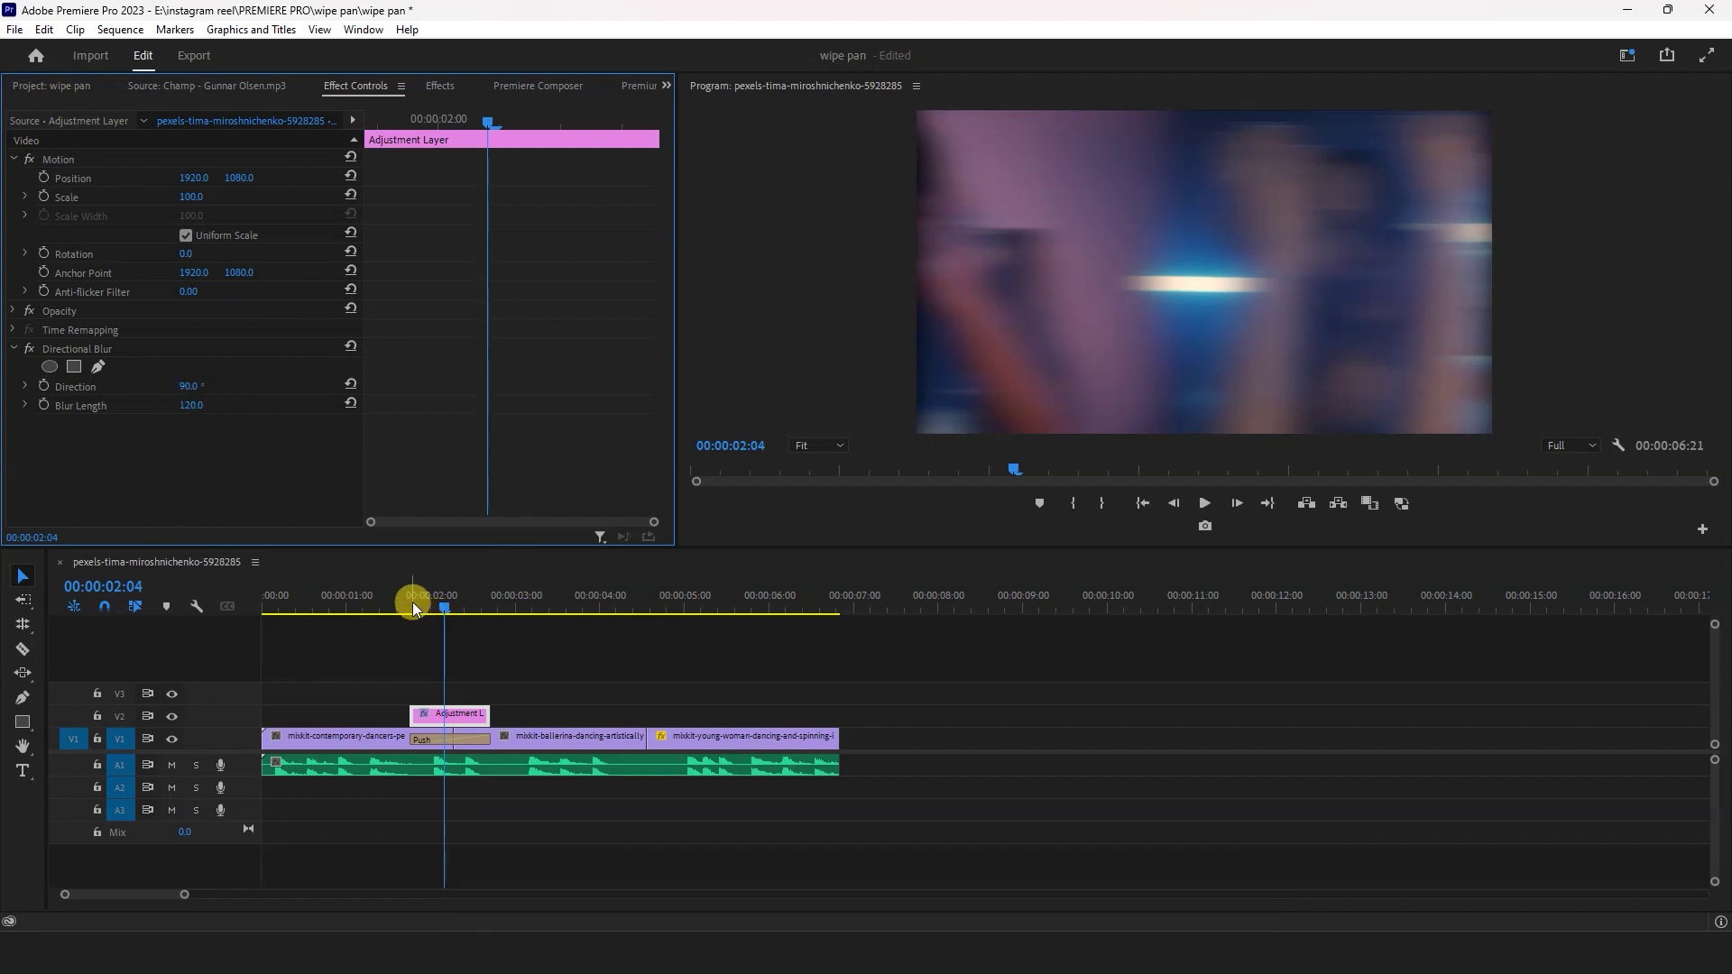
left_click(402, 601)
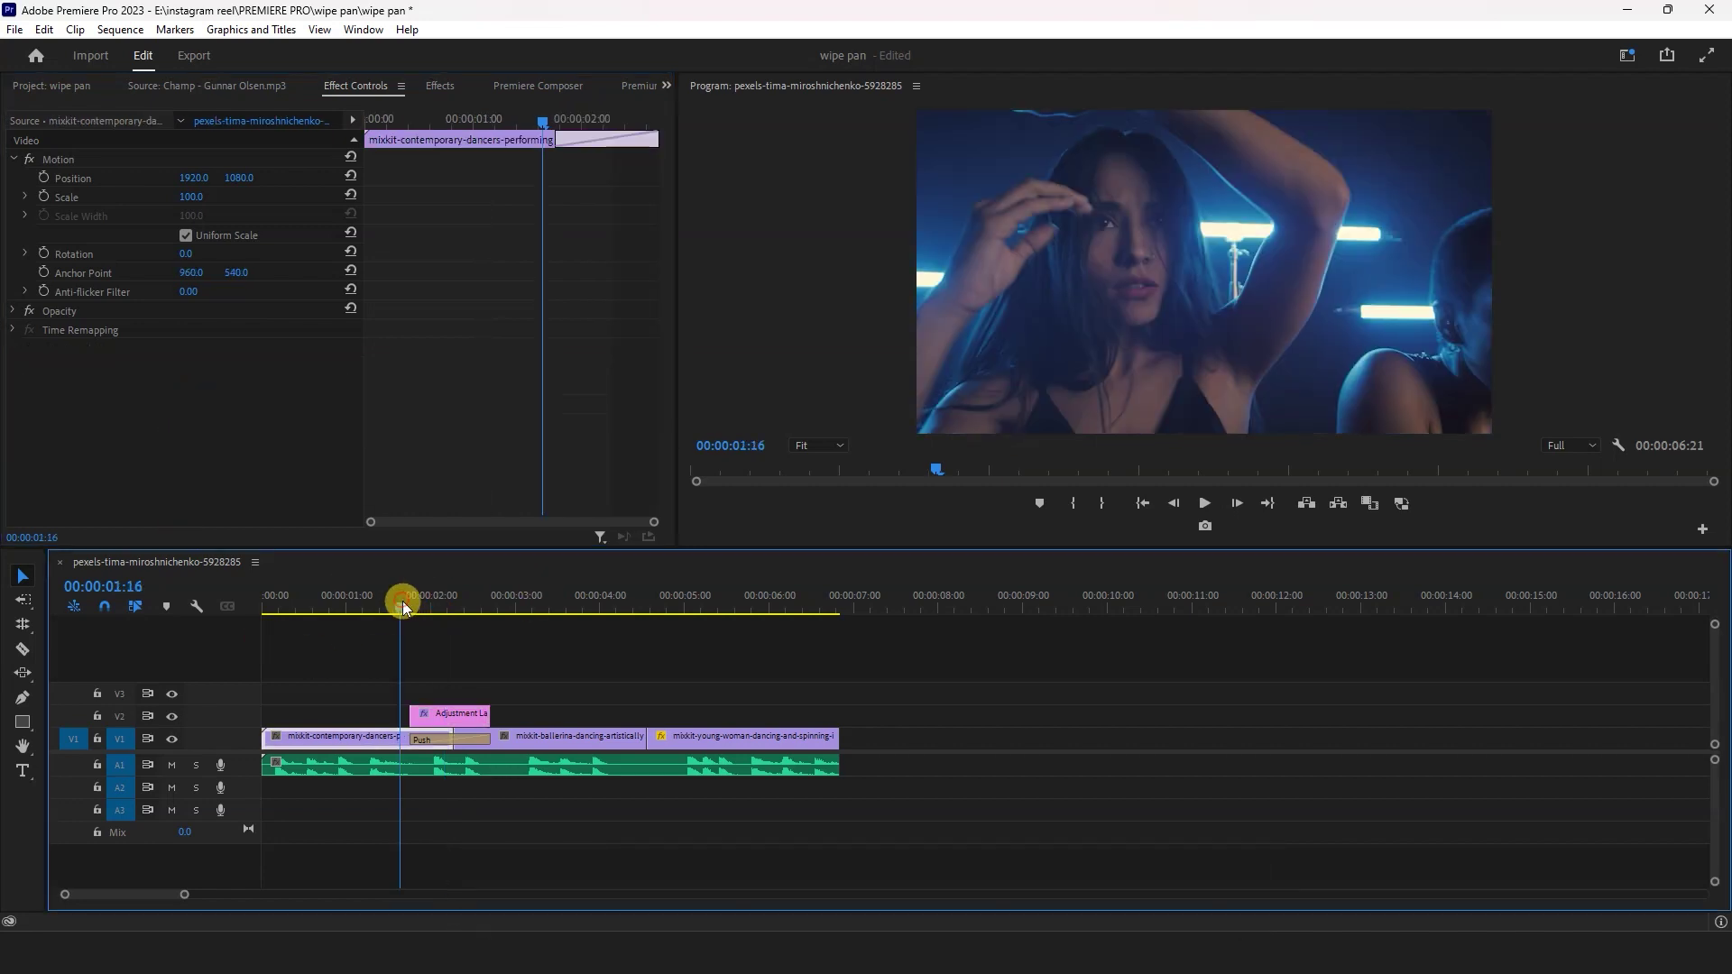
left_click(1205, 504)
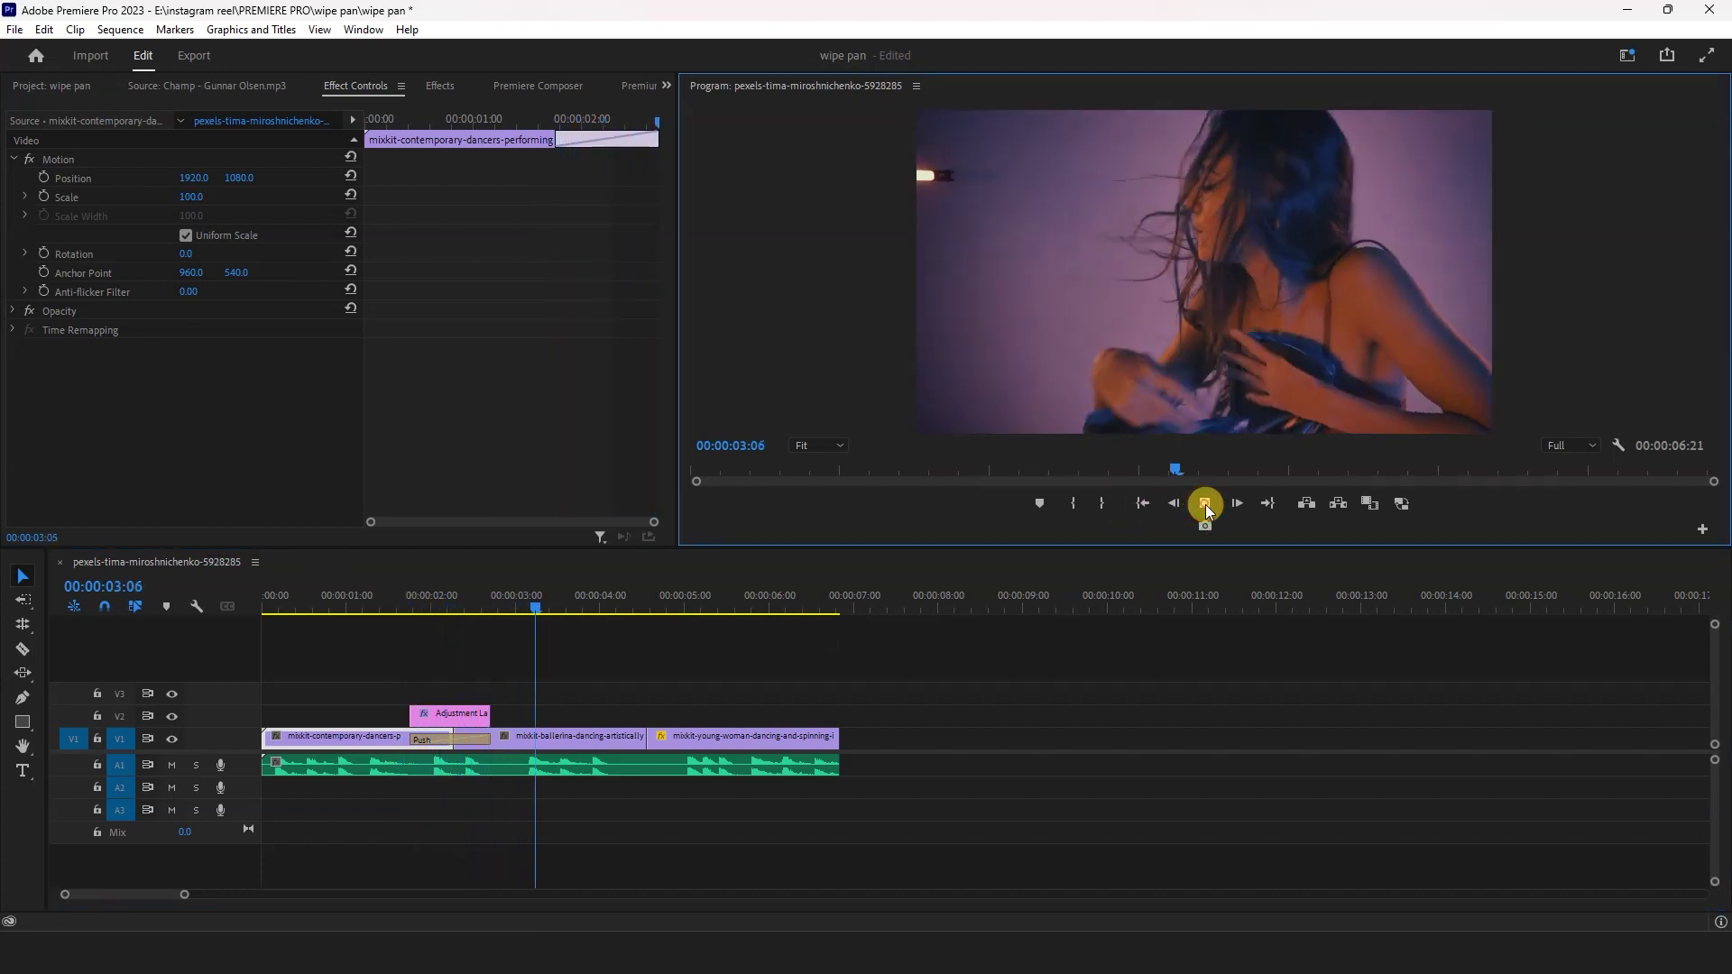
left_click(513, 601)
left_click(397, 602)
left_click(1206, 502)
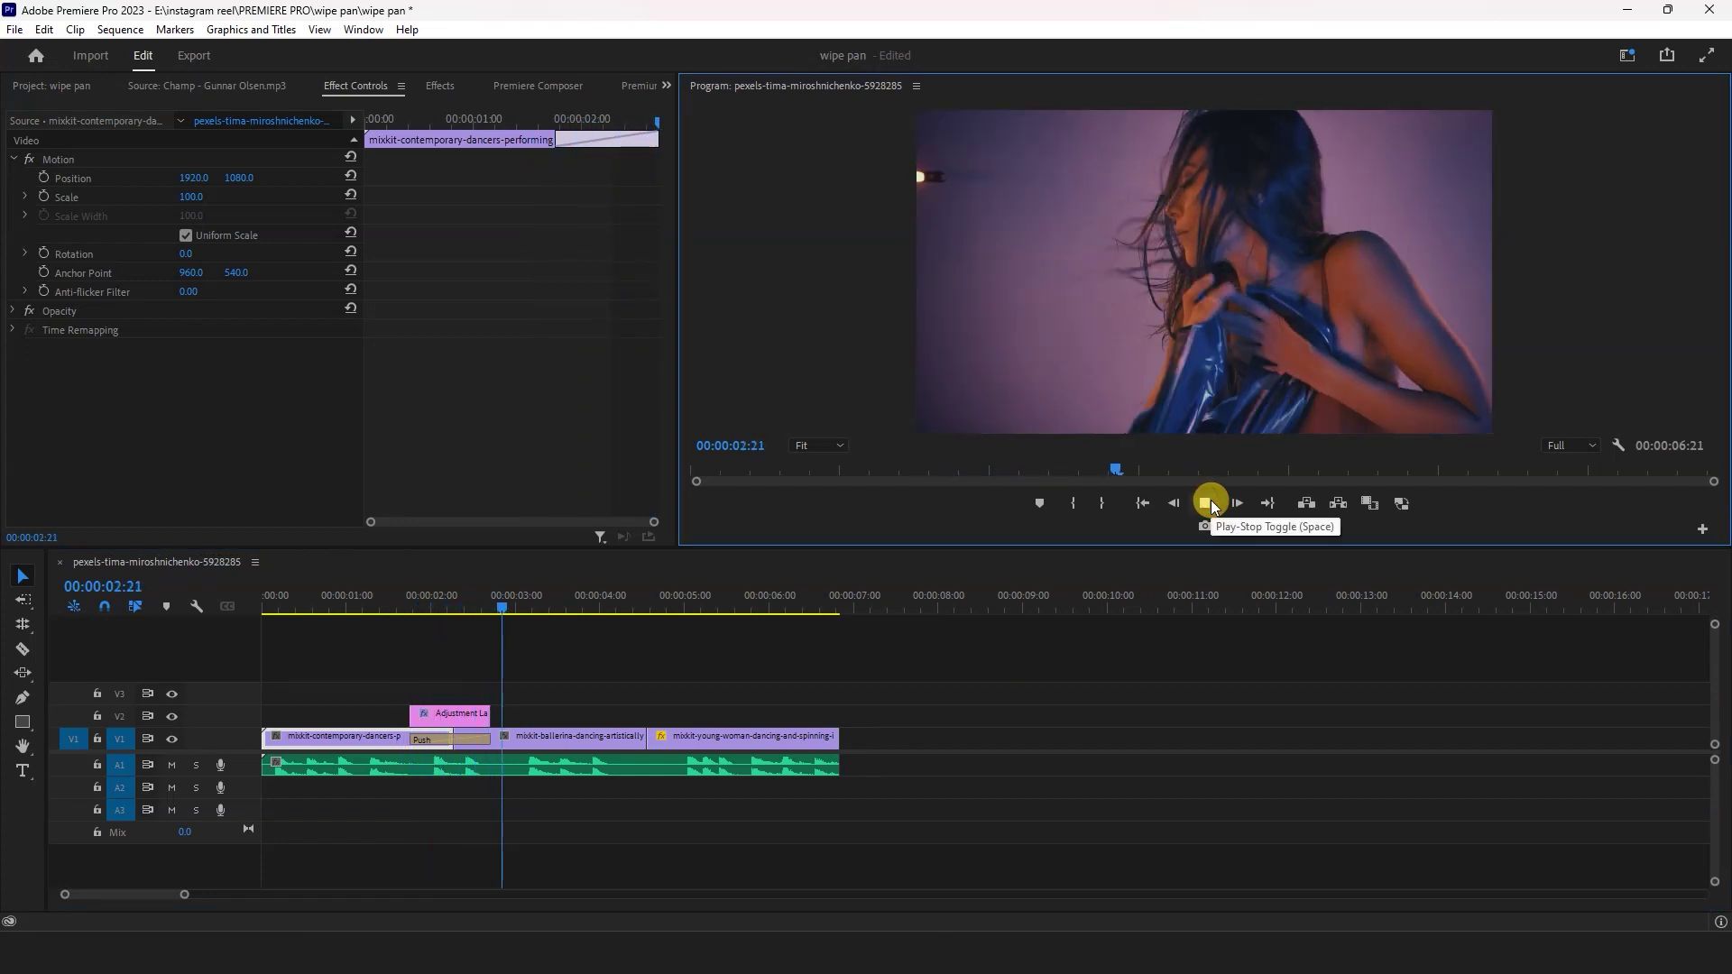
left_click(1209, 503)
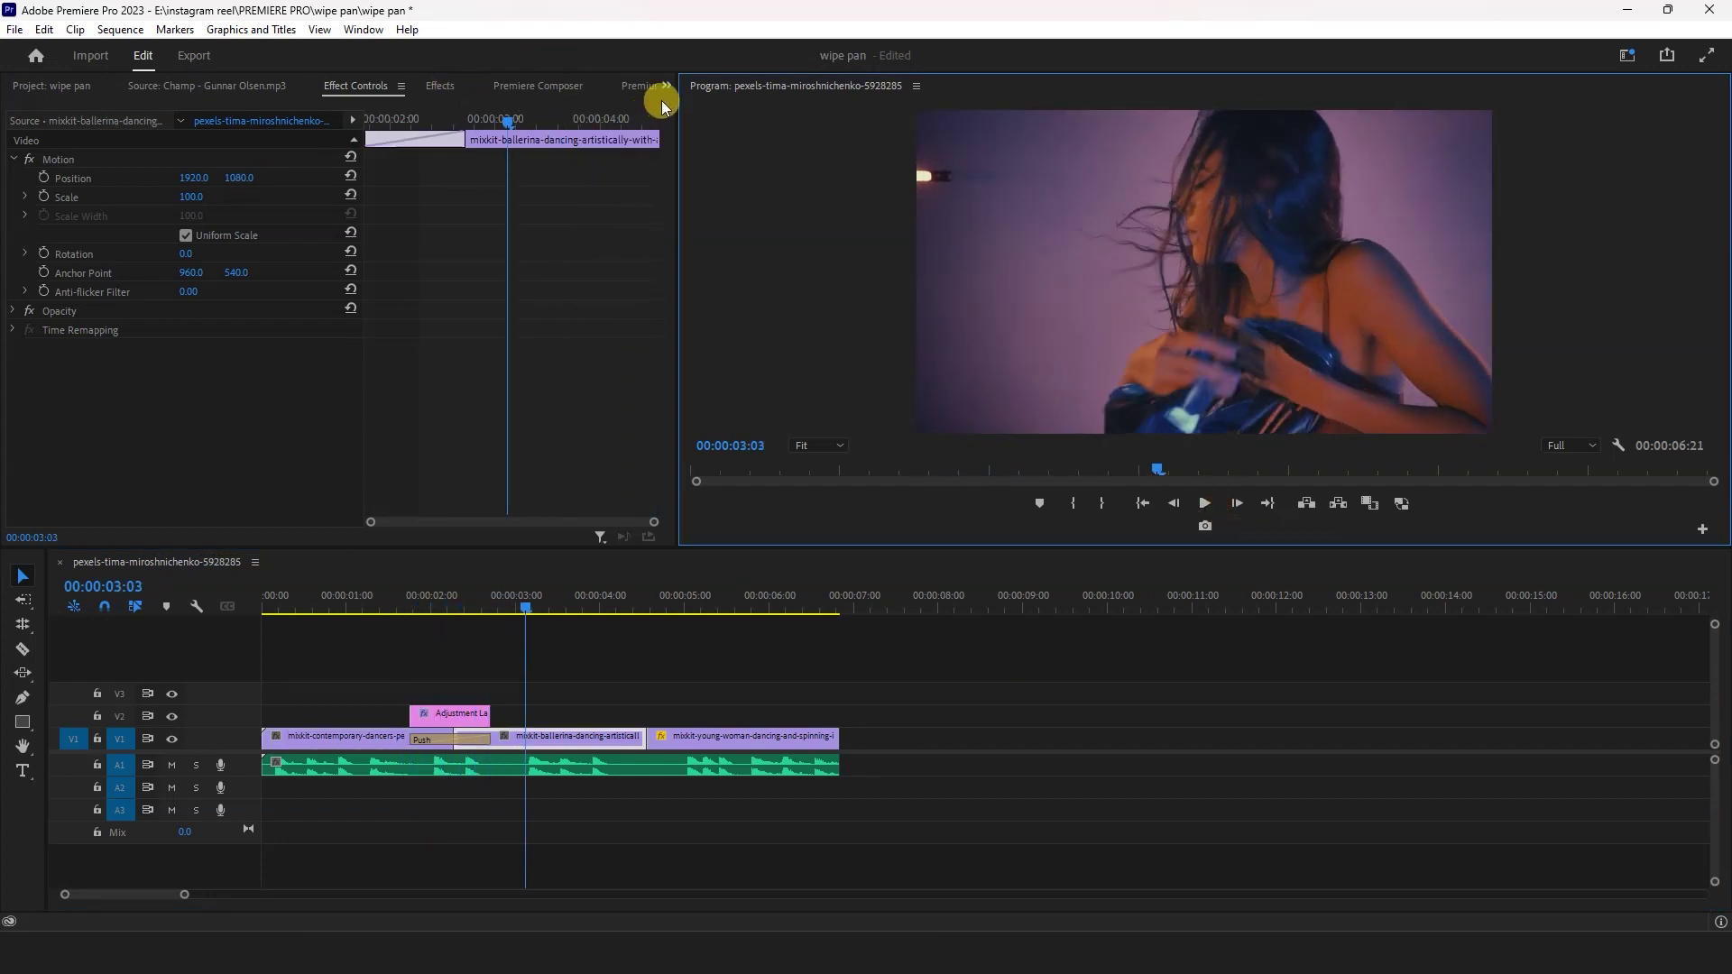
Browse the asset library panels, then return to the Project panel's media items
left_click(642, 87)
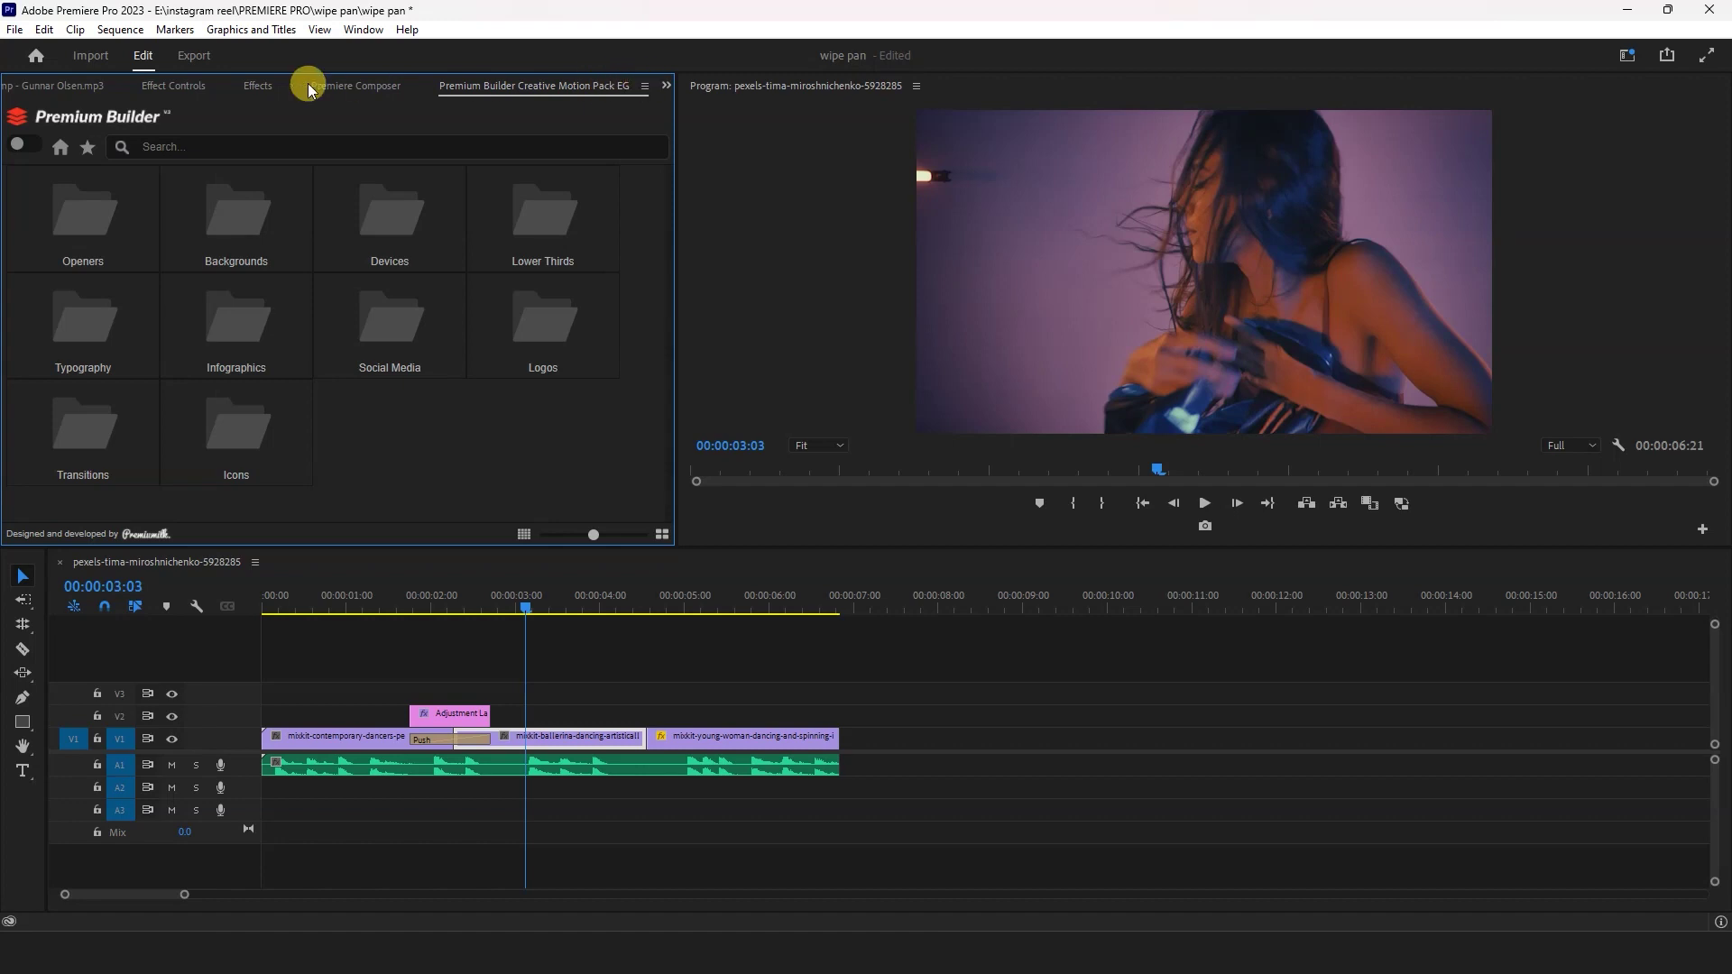
left_click(52, 88)
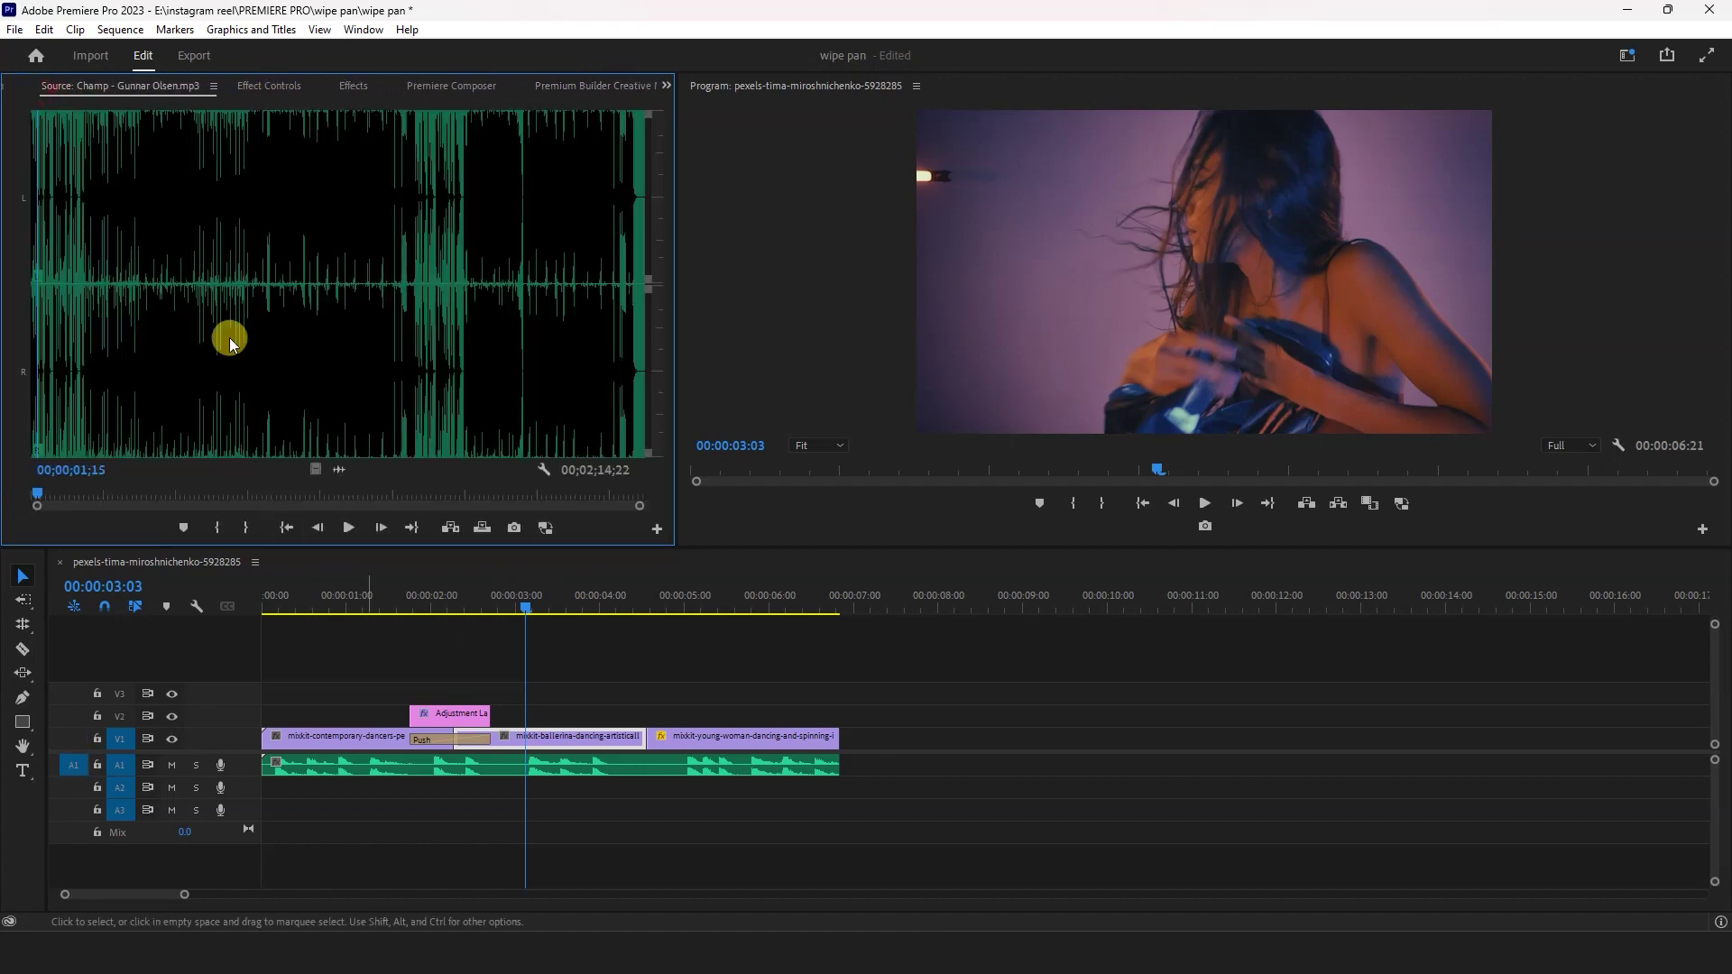
left_click(471, 86)
left_click(665, 86)
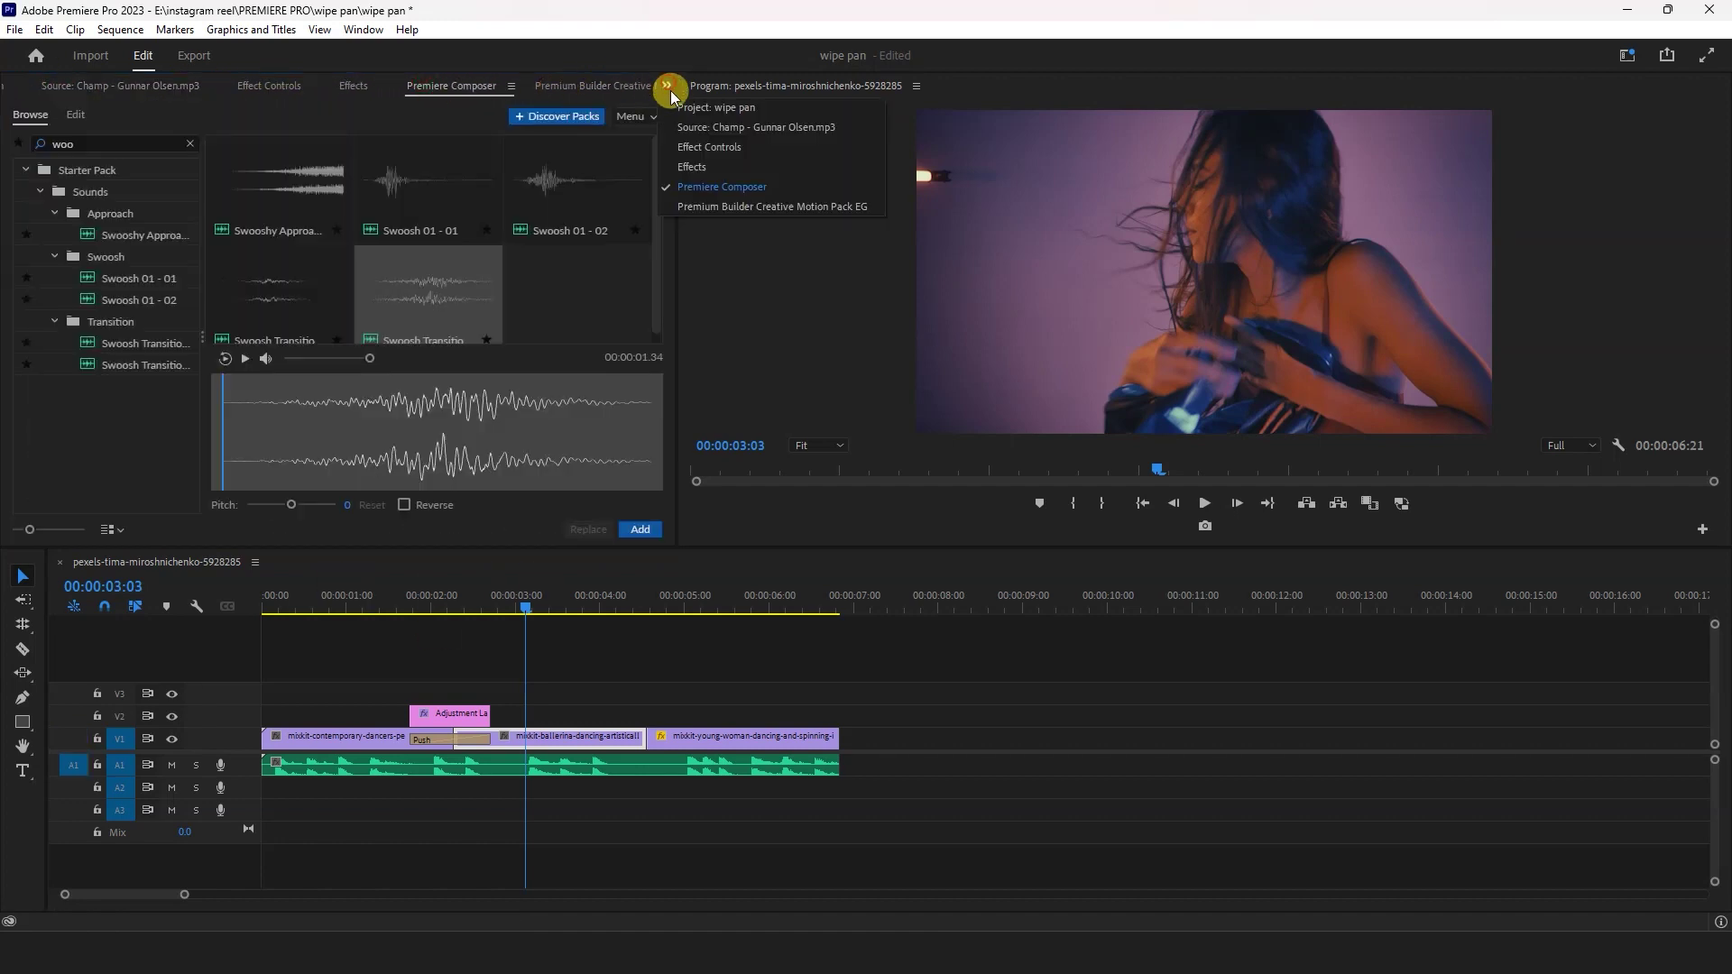
left_click(739, 109)
Place the swoosh on A2 under the first transition and remove its excess tail
mouse_move(139, 463)
left_mouse_down()
mouse_move(404, 792)
mouse_move(371, 791)
left_mouse_up()
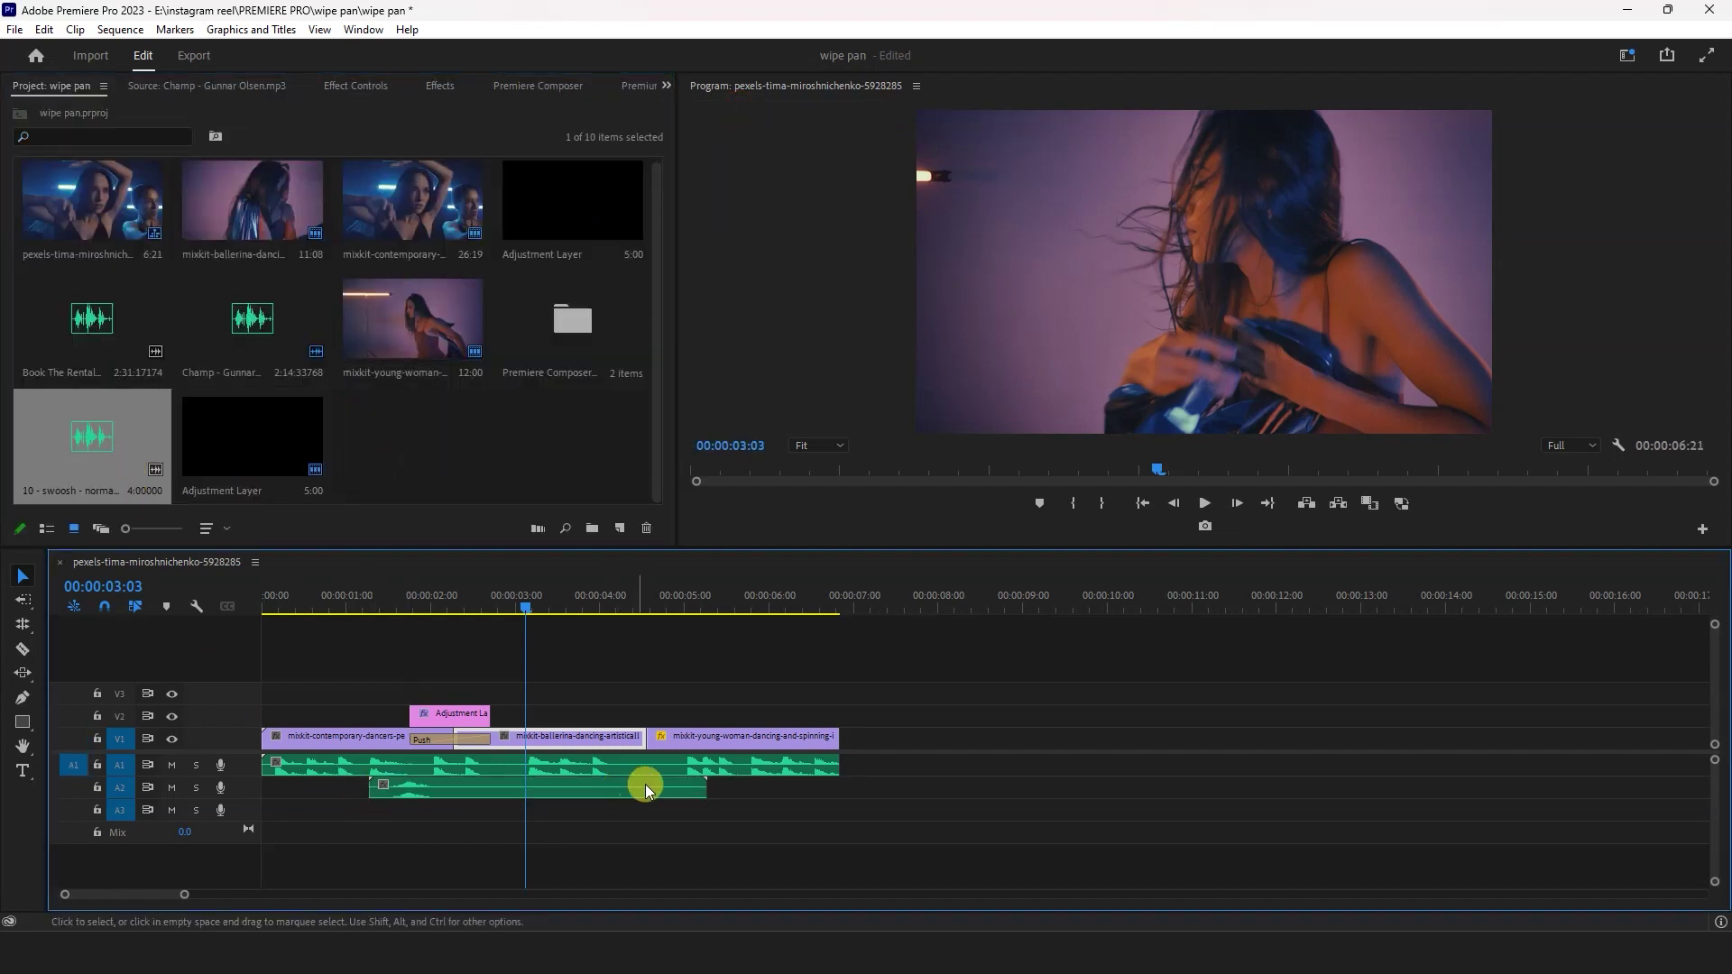
left_click_drag(509, 792, 483, 790)
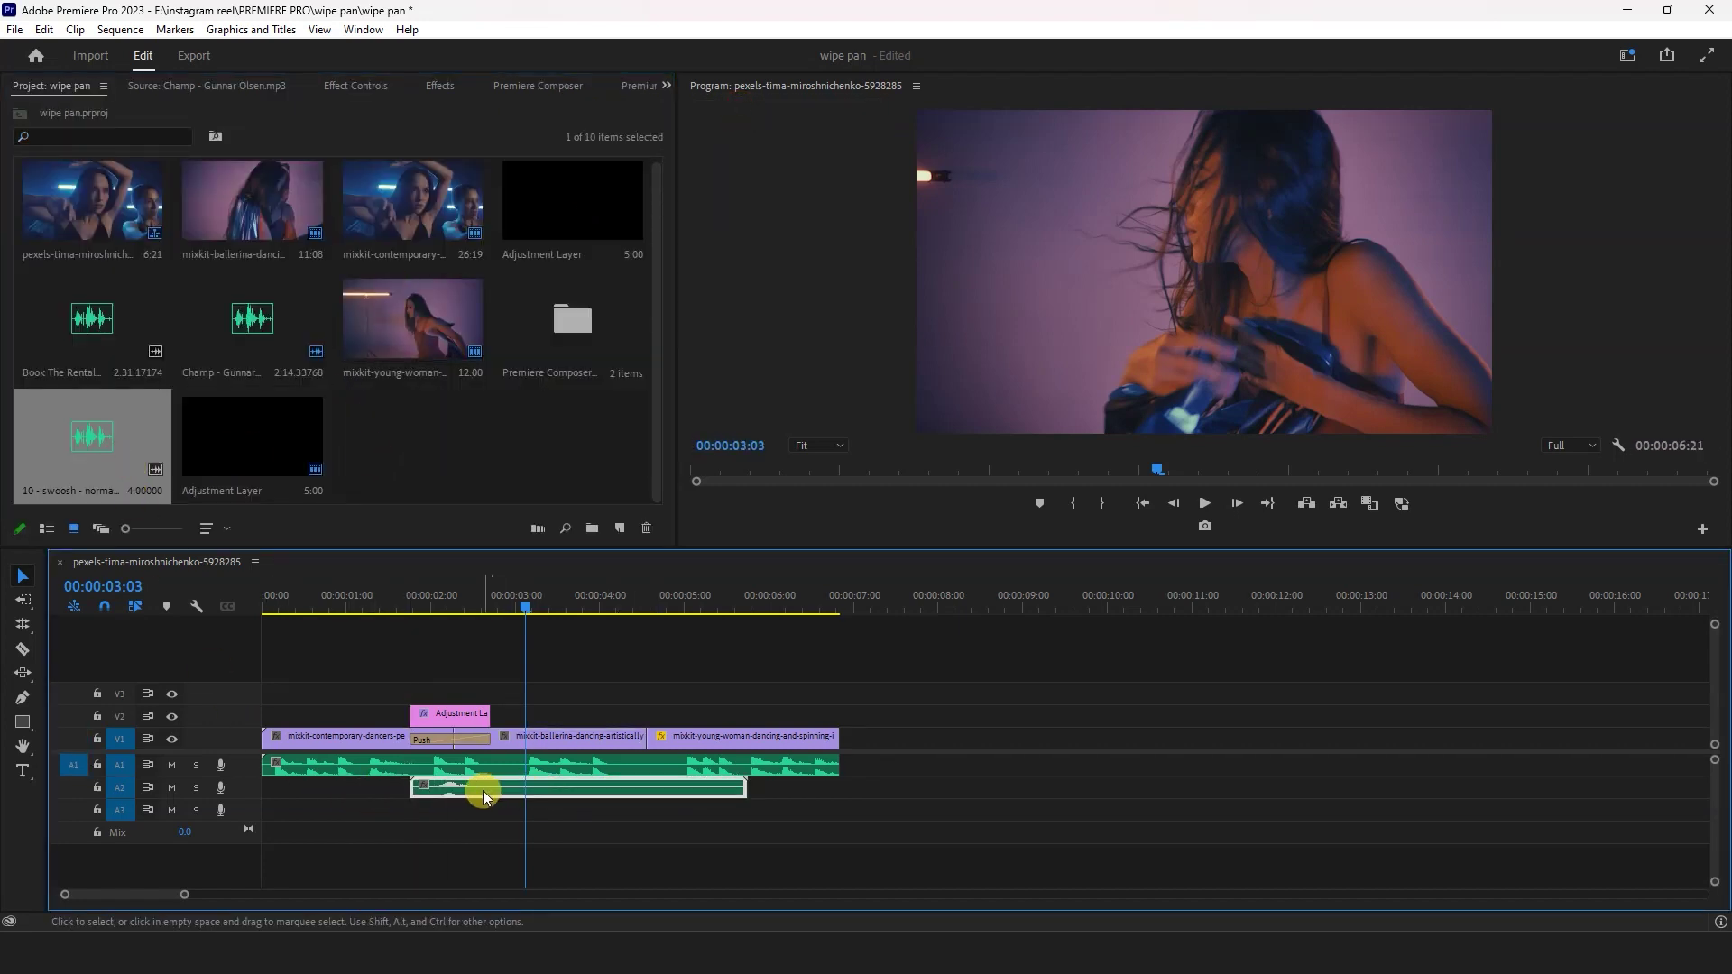
key("c")
left_click(492, 789)
key("v")
key("Home")
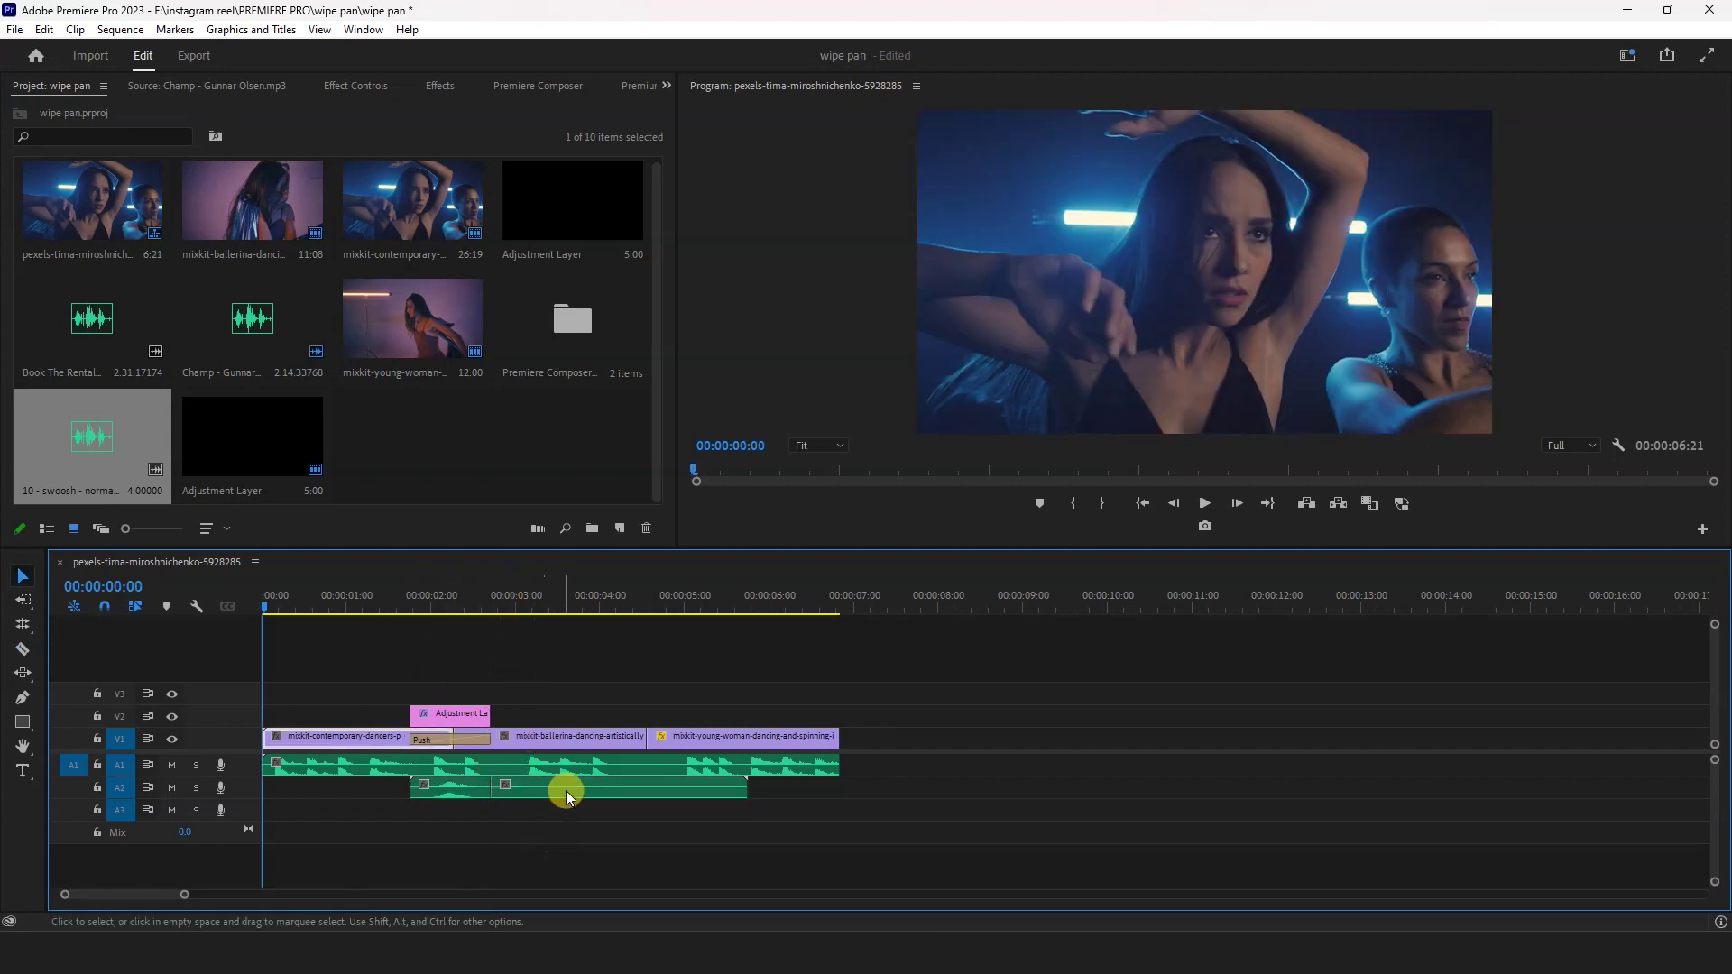
key("Delete")
Play back the first transition with sound, then select the ballerina clip at the second cut
left_click(357, 597)
key("space")
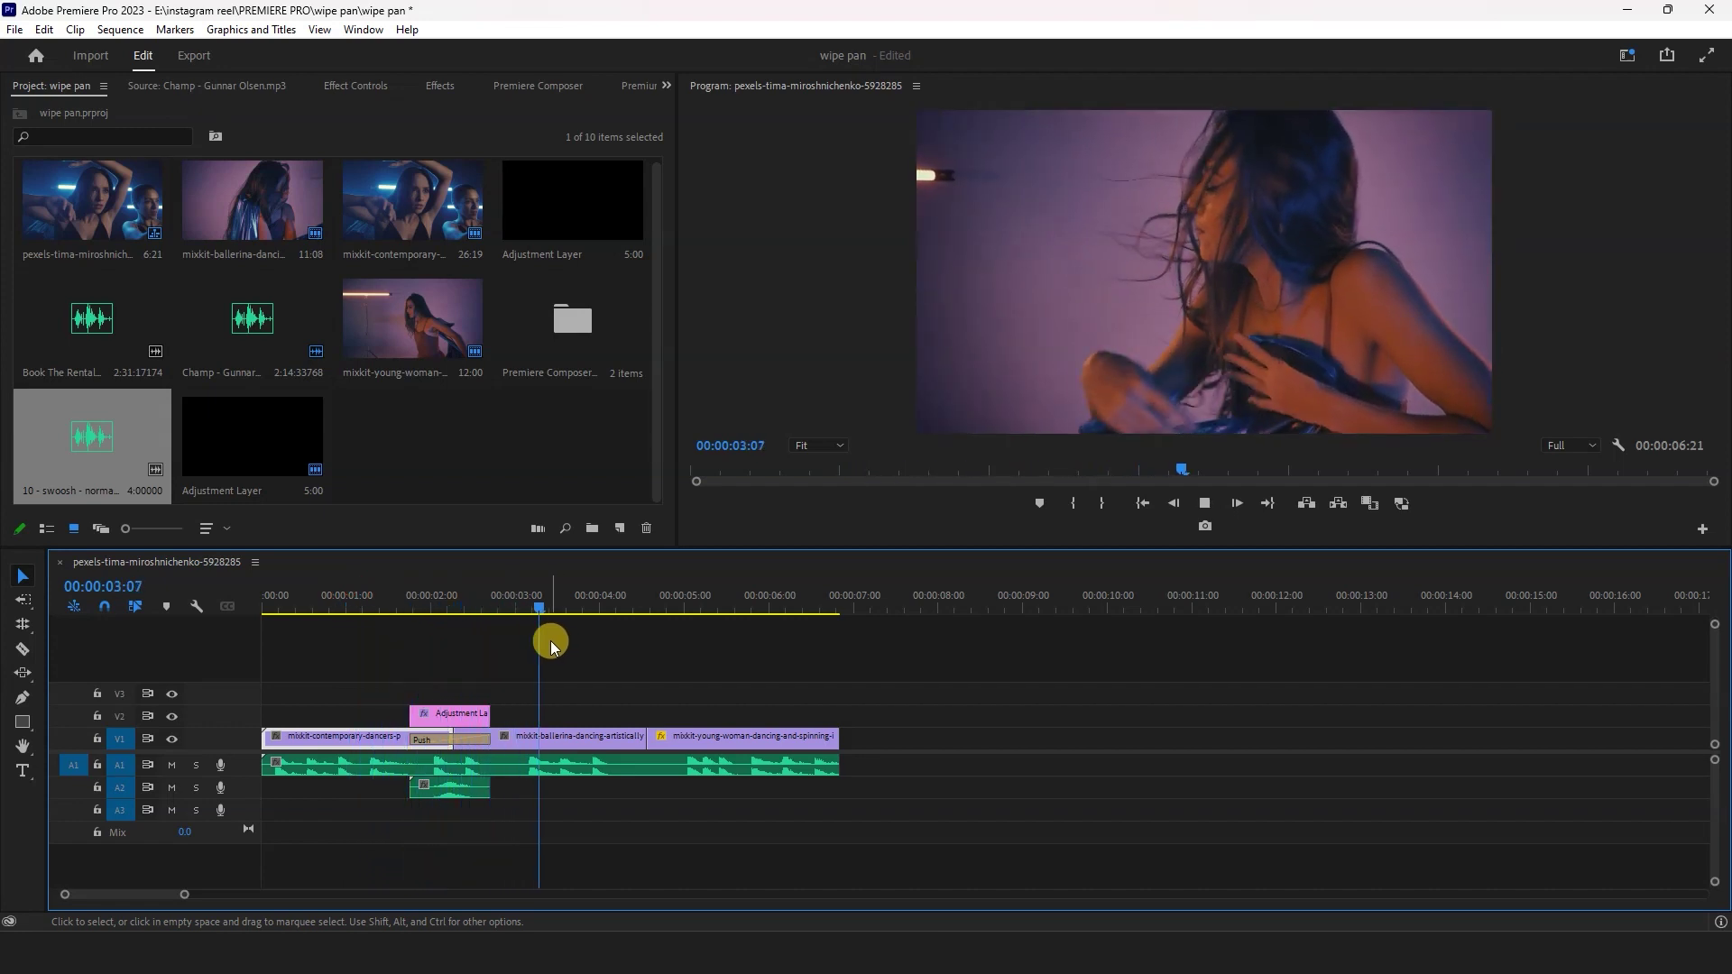
key("space")
left_click(626, 743)
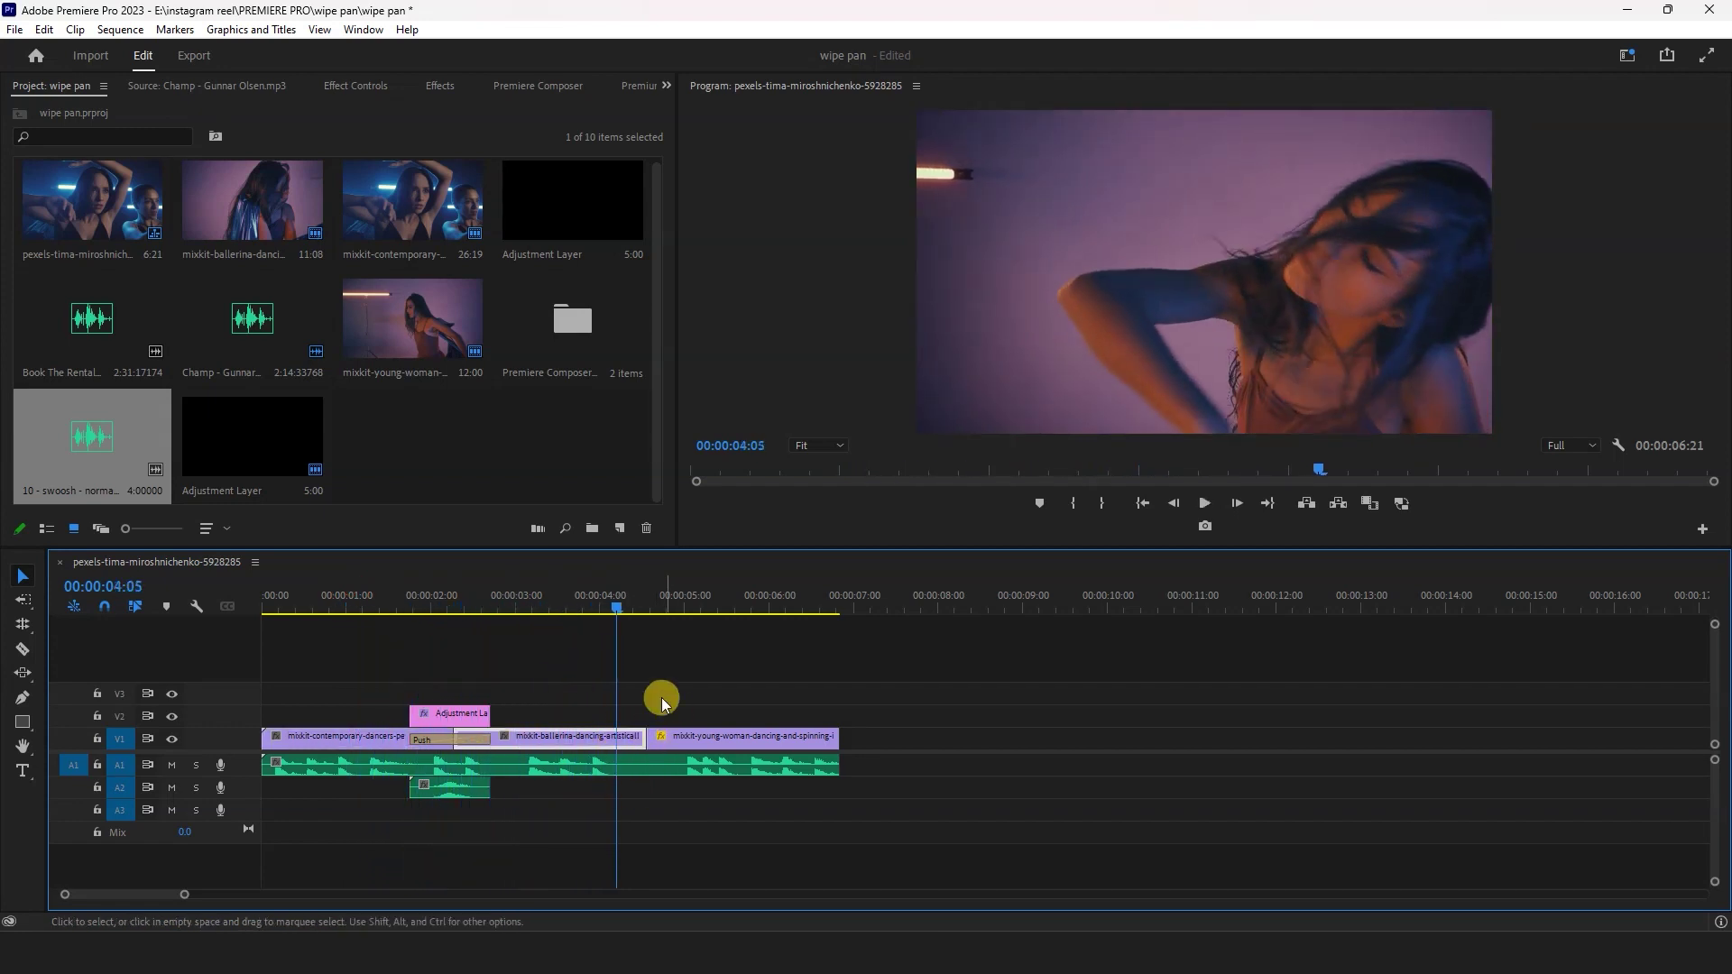
Duplicate the adjustment layer and swoosh over the cut between the ballerina and young-woman clips
left_click(432, 717)
left_click_drag(444, 719, 651, 721)
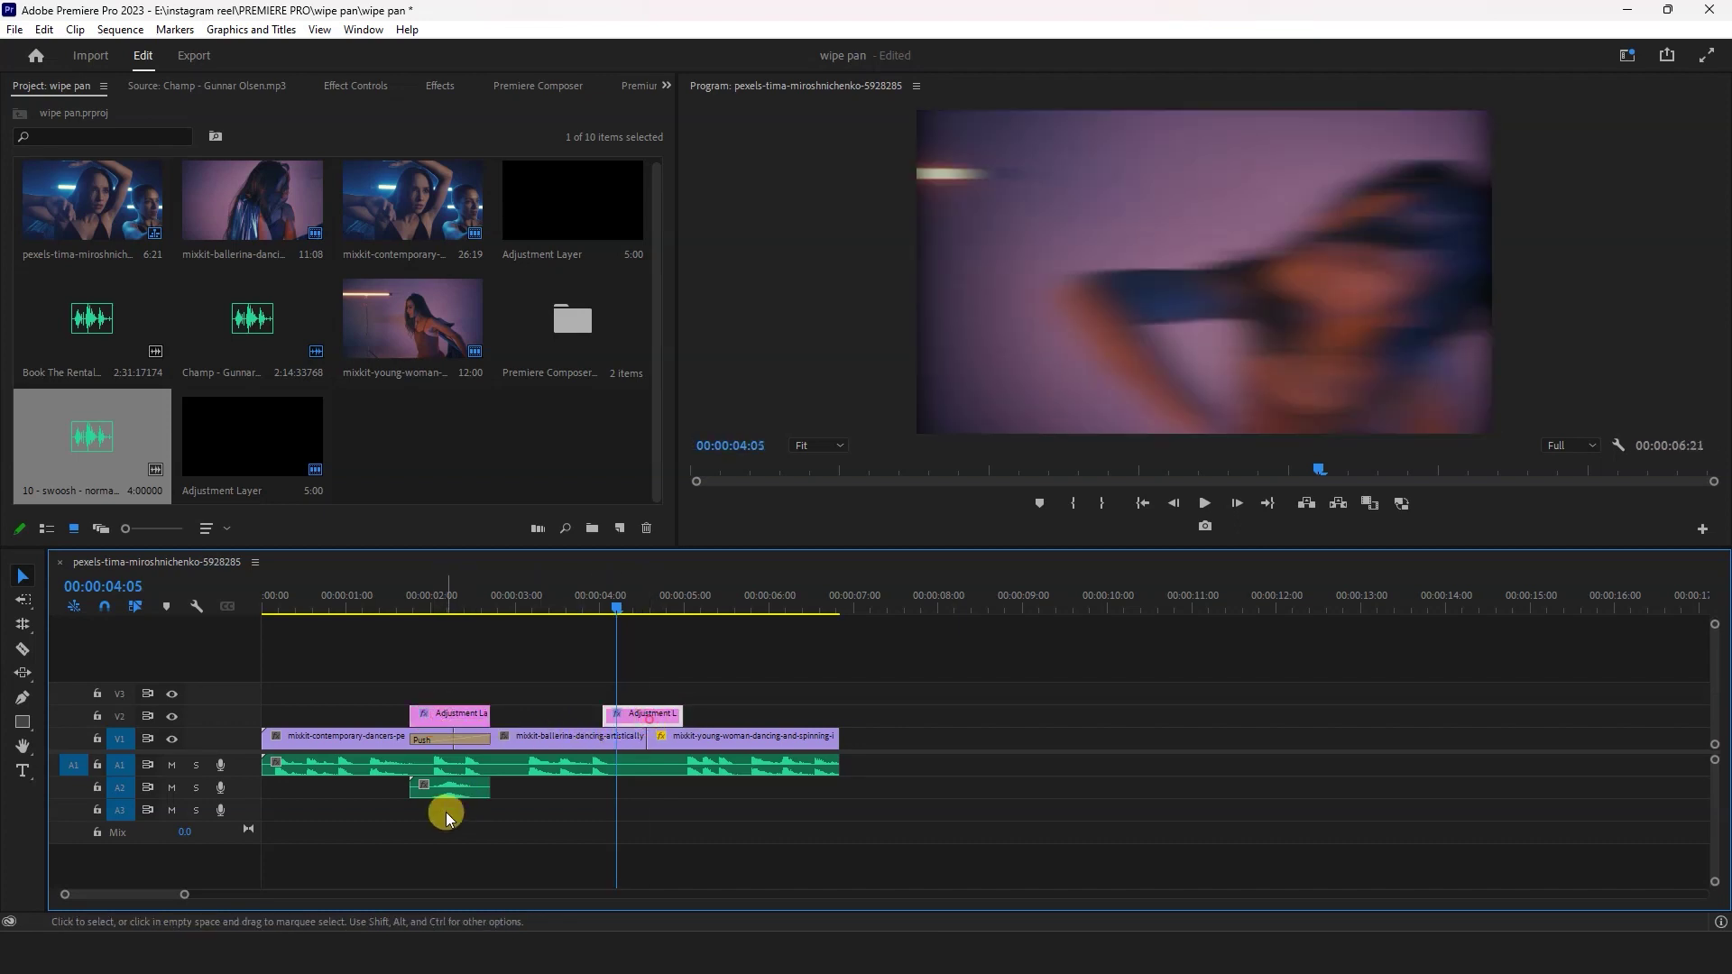
left_click_drag(446, 792, 633, 788)
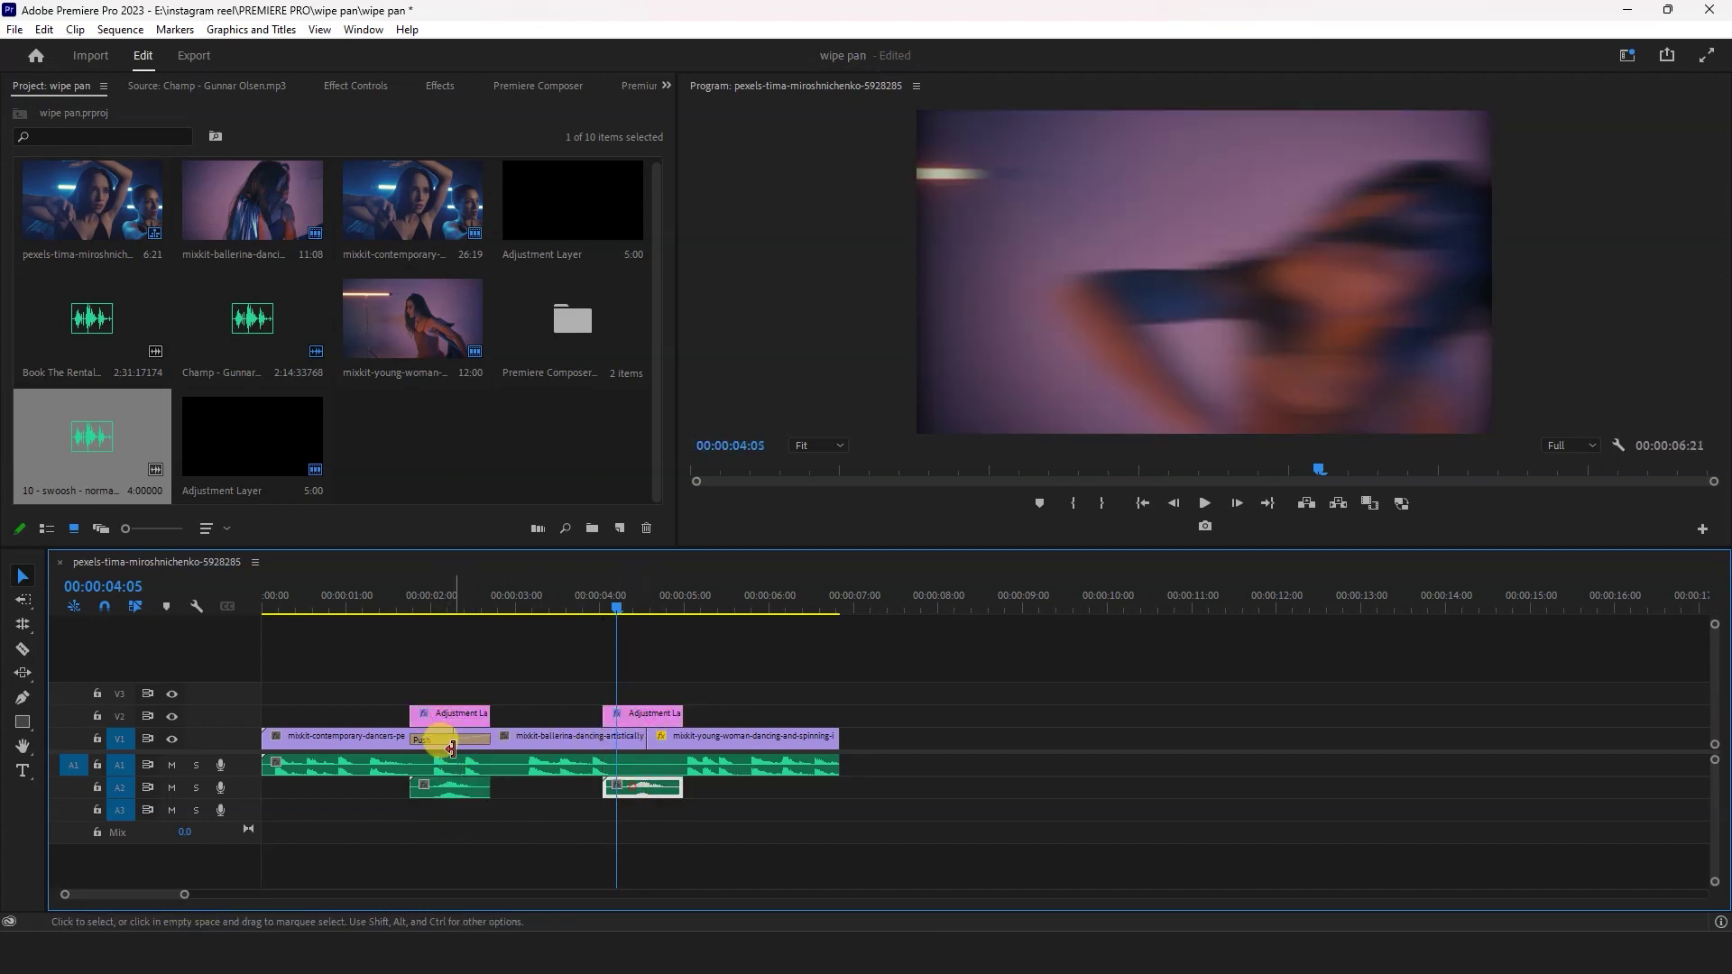
right_click(463, 739)
left_click(491, 696)
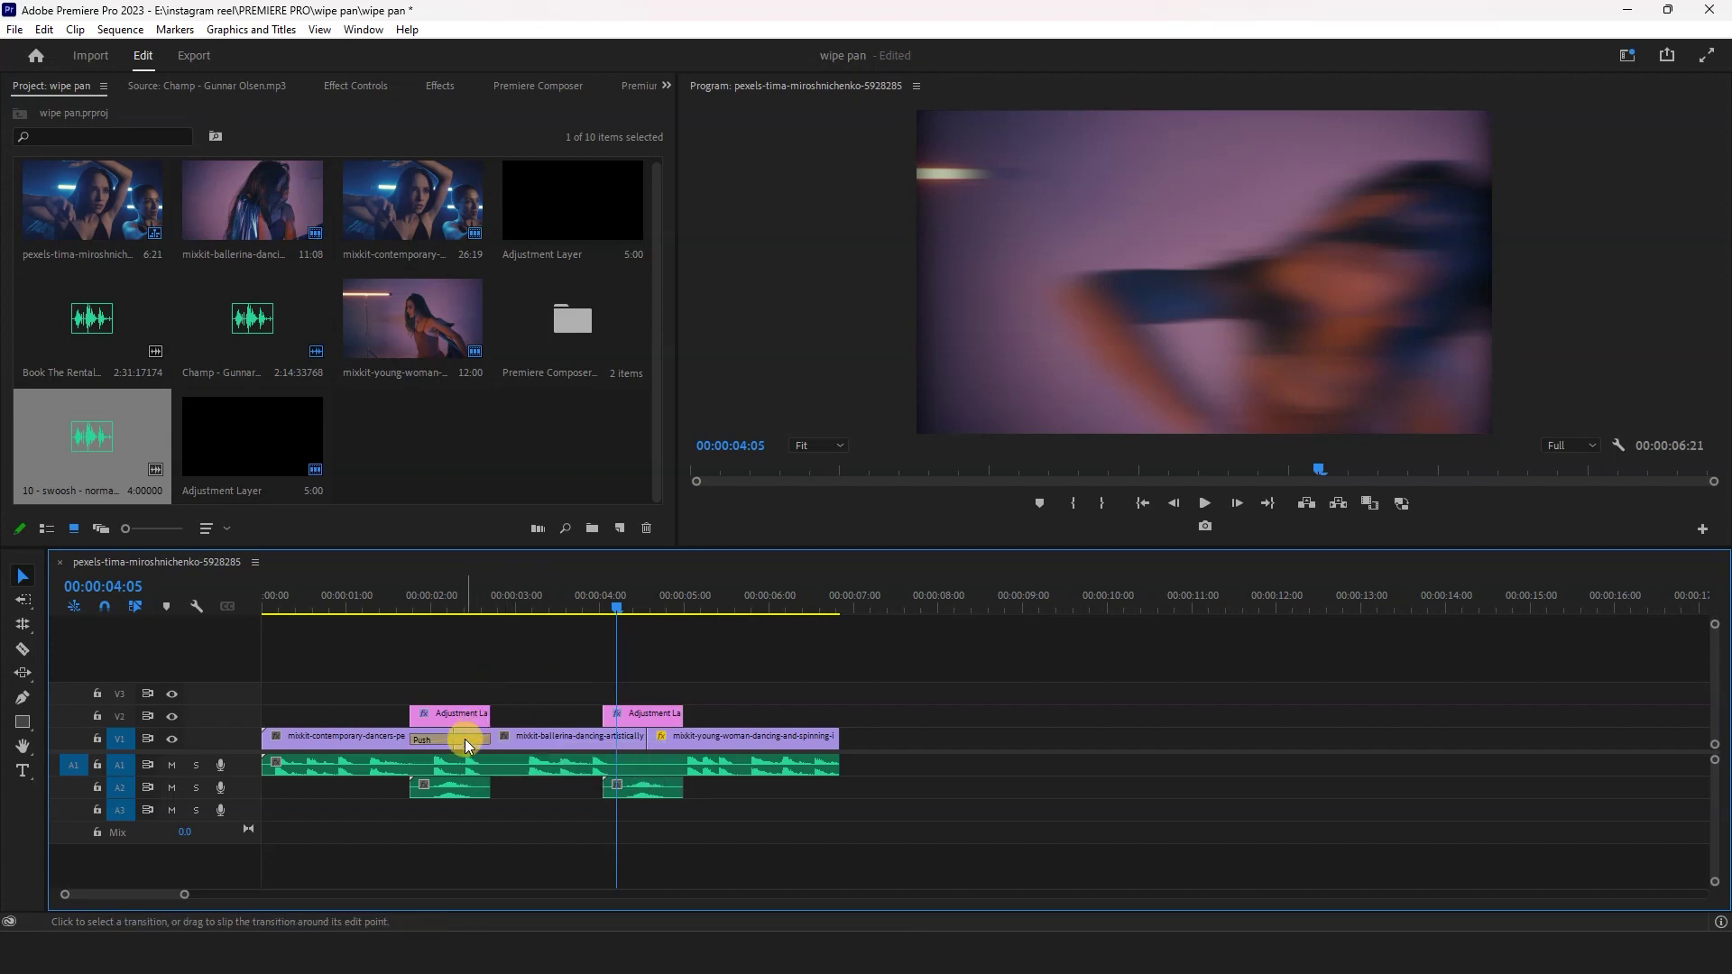
left_click(445, 88)
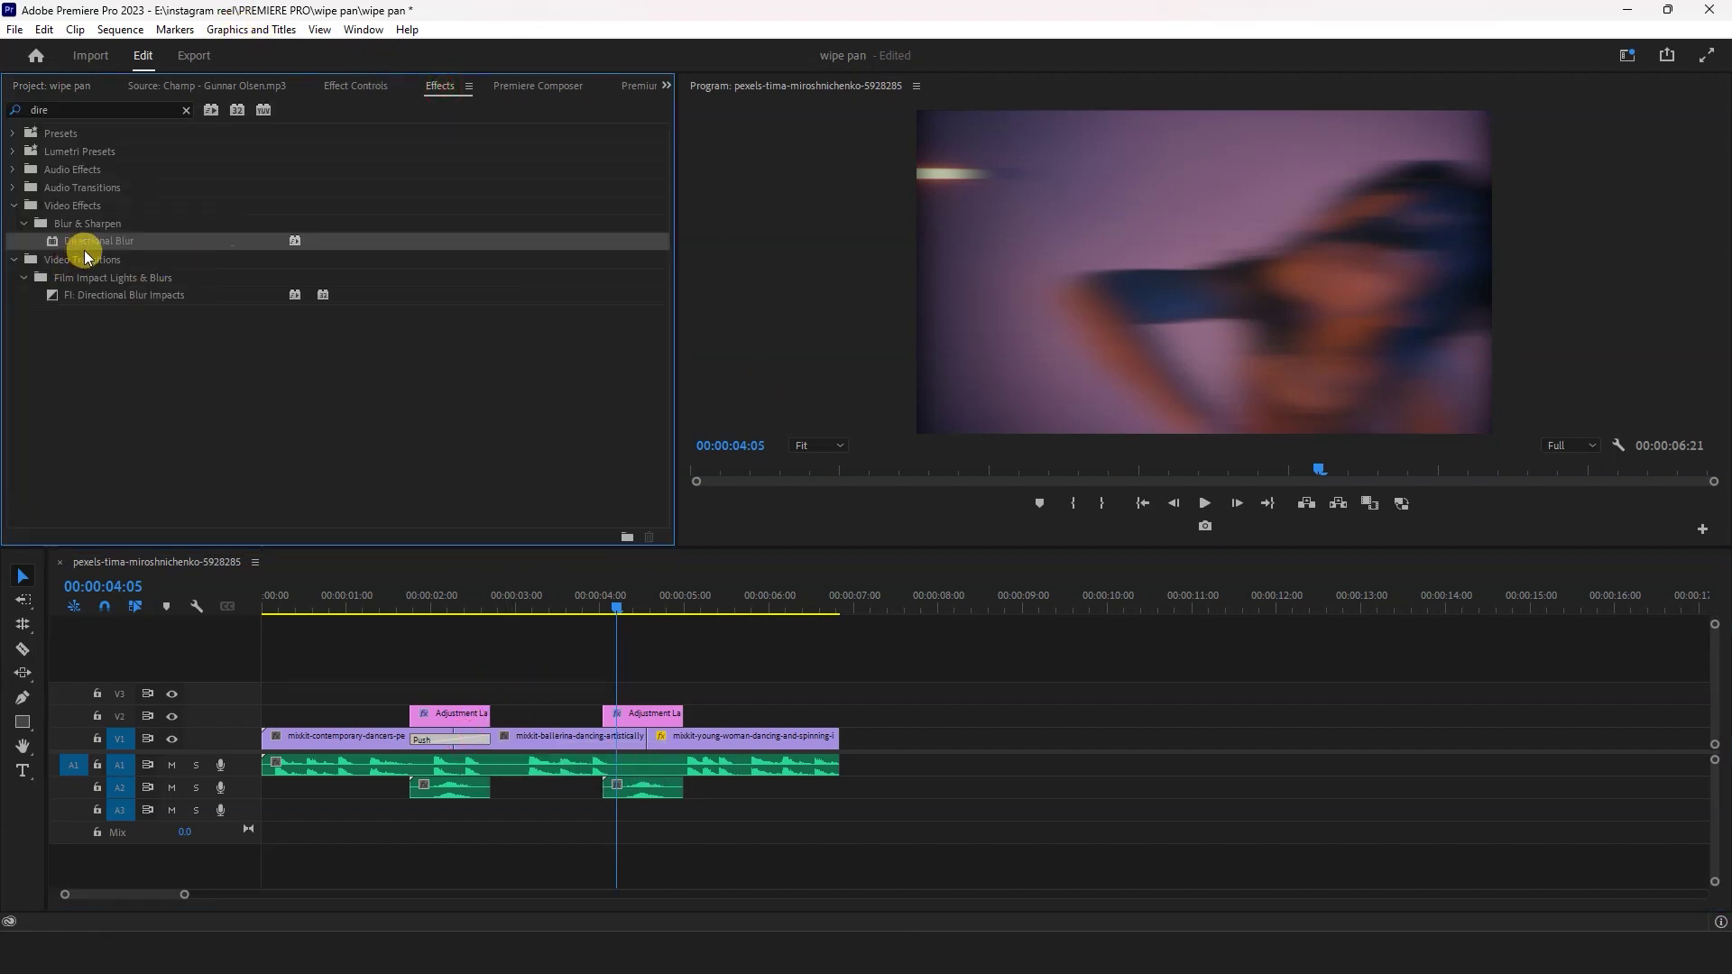
Apply a slightly lengthened Push transition between the ballerina and young-woman clips
left_click(93, 109)
type("push")
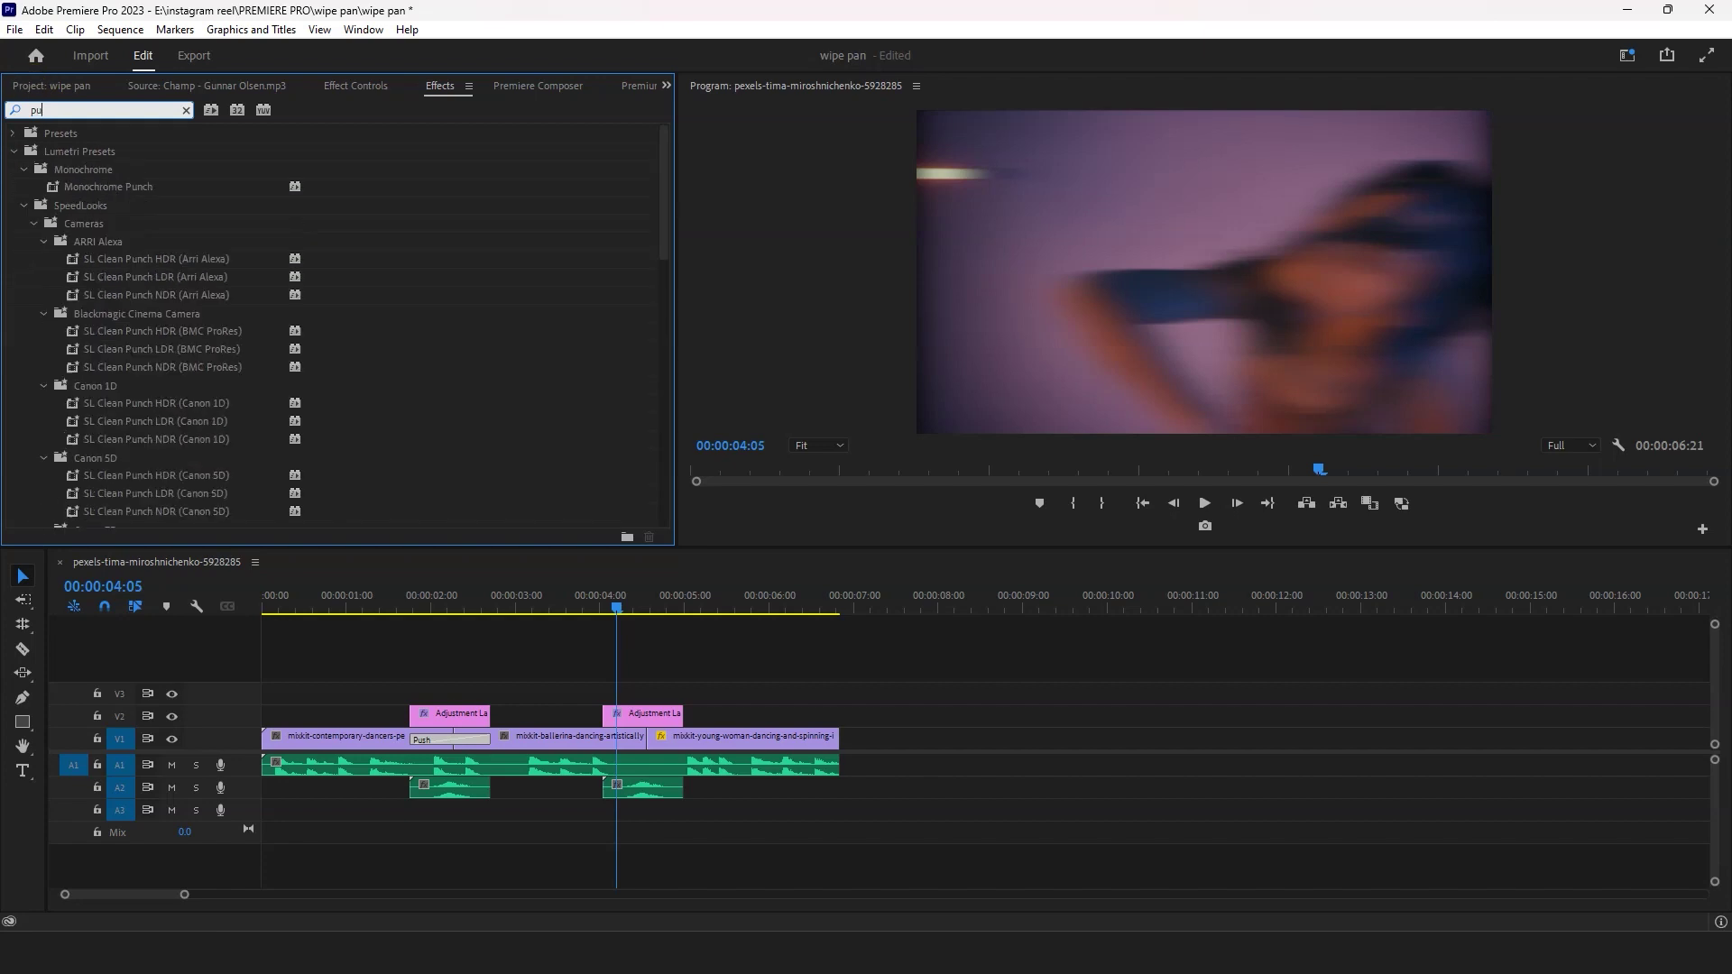
left_click_drag(51, 339, 633, 730)
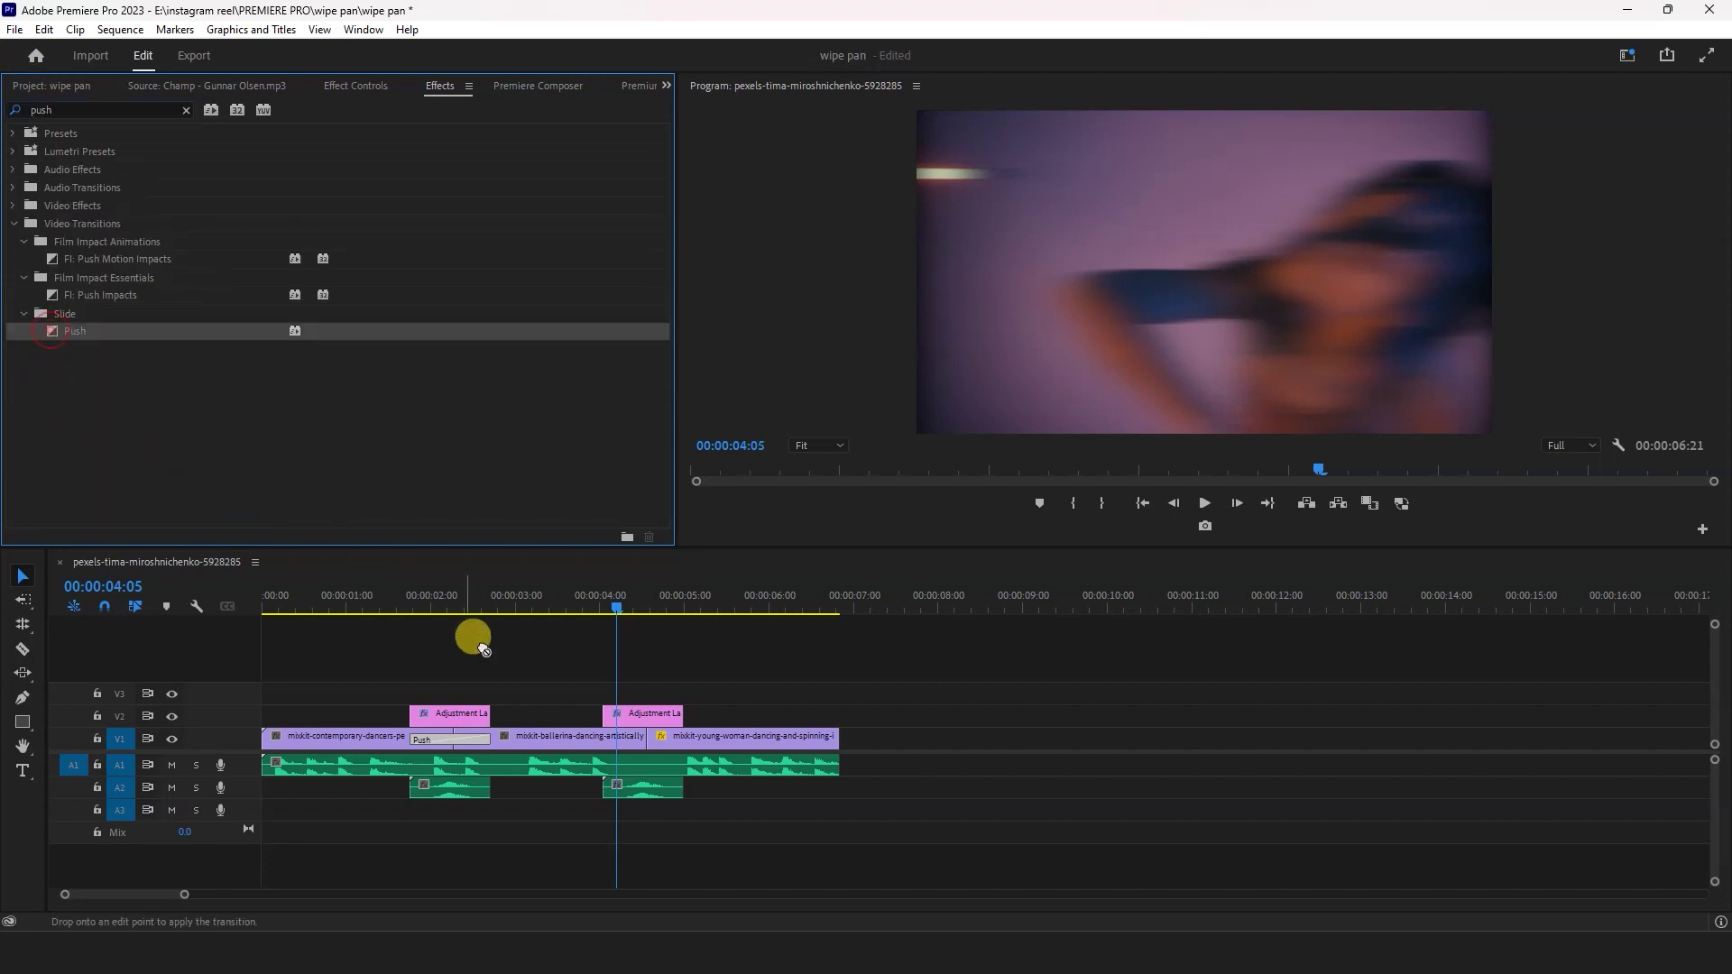
left_click_drag(640, 734, 678, 742)
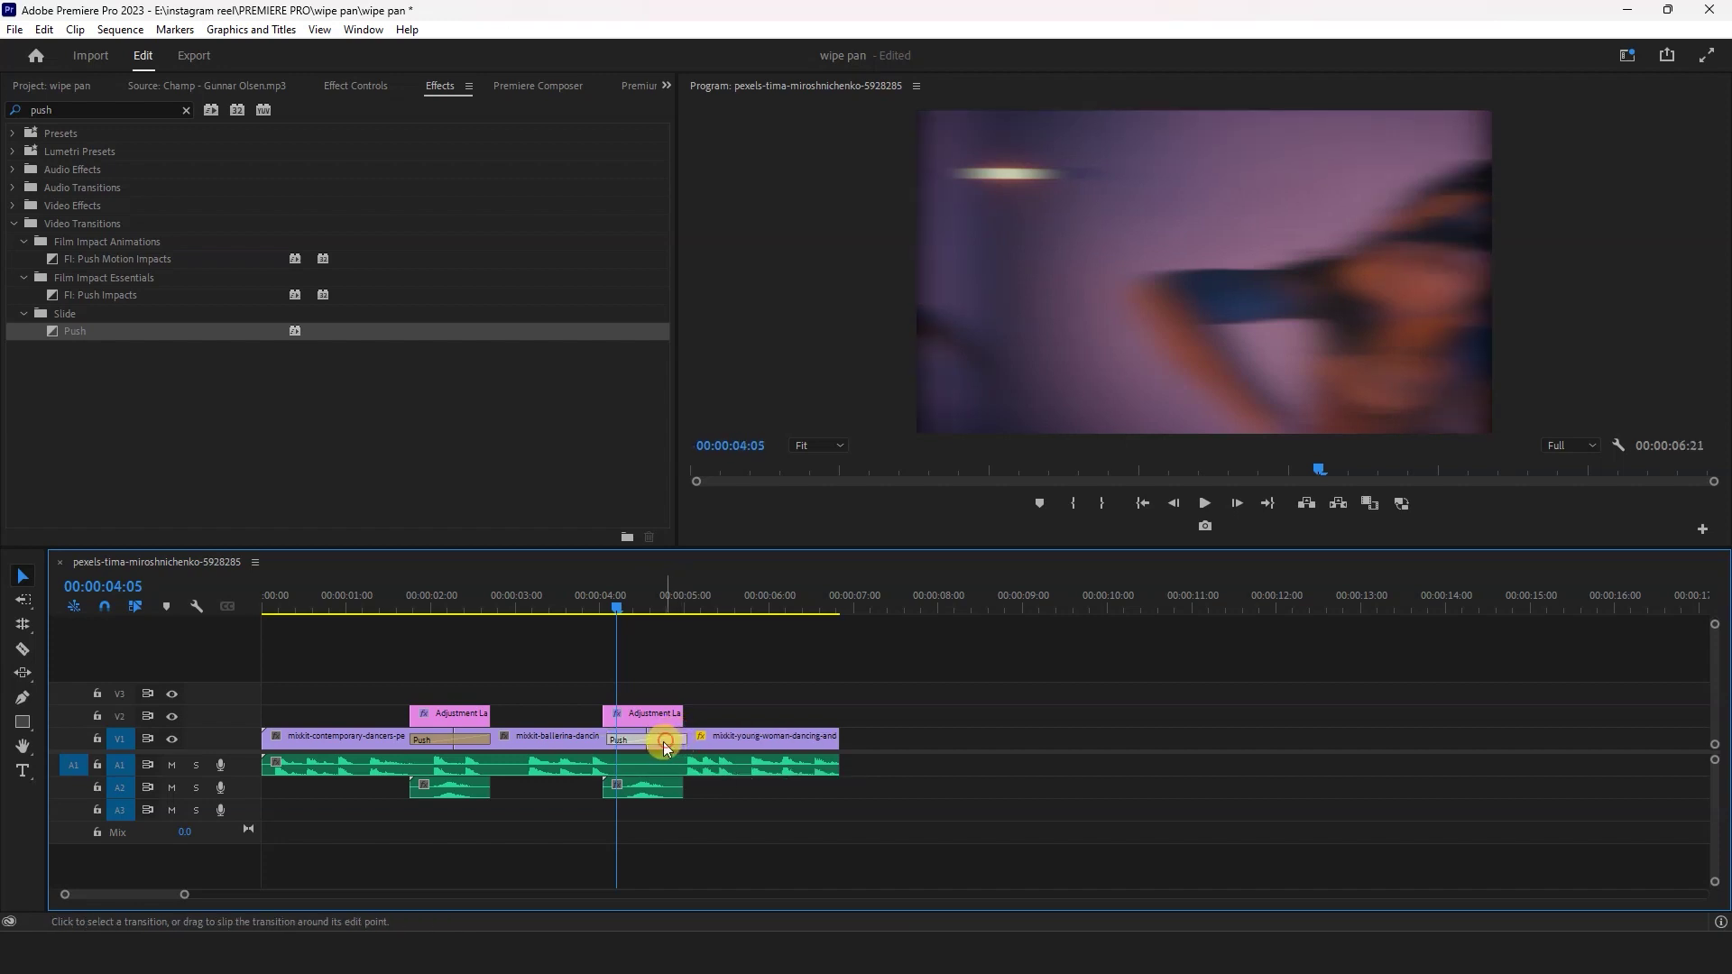
left_click_drag(600, 737, 598, 738)
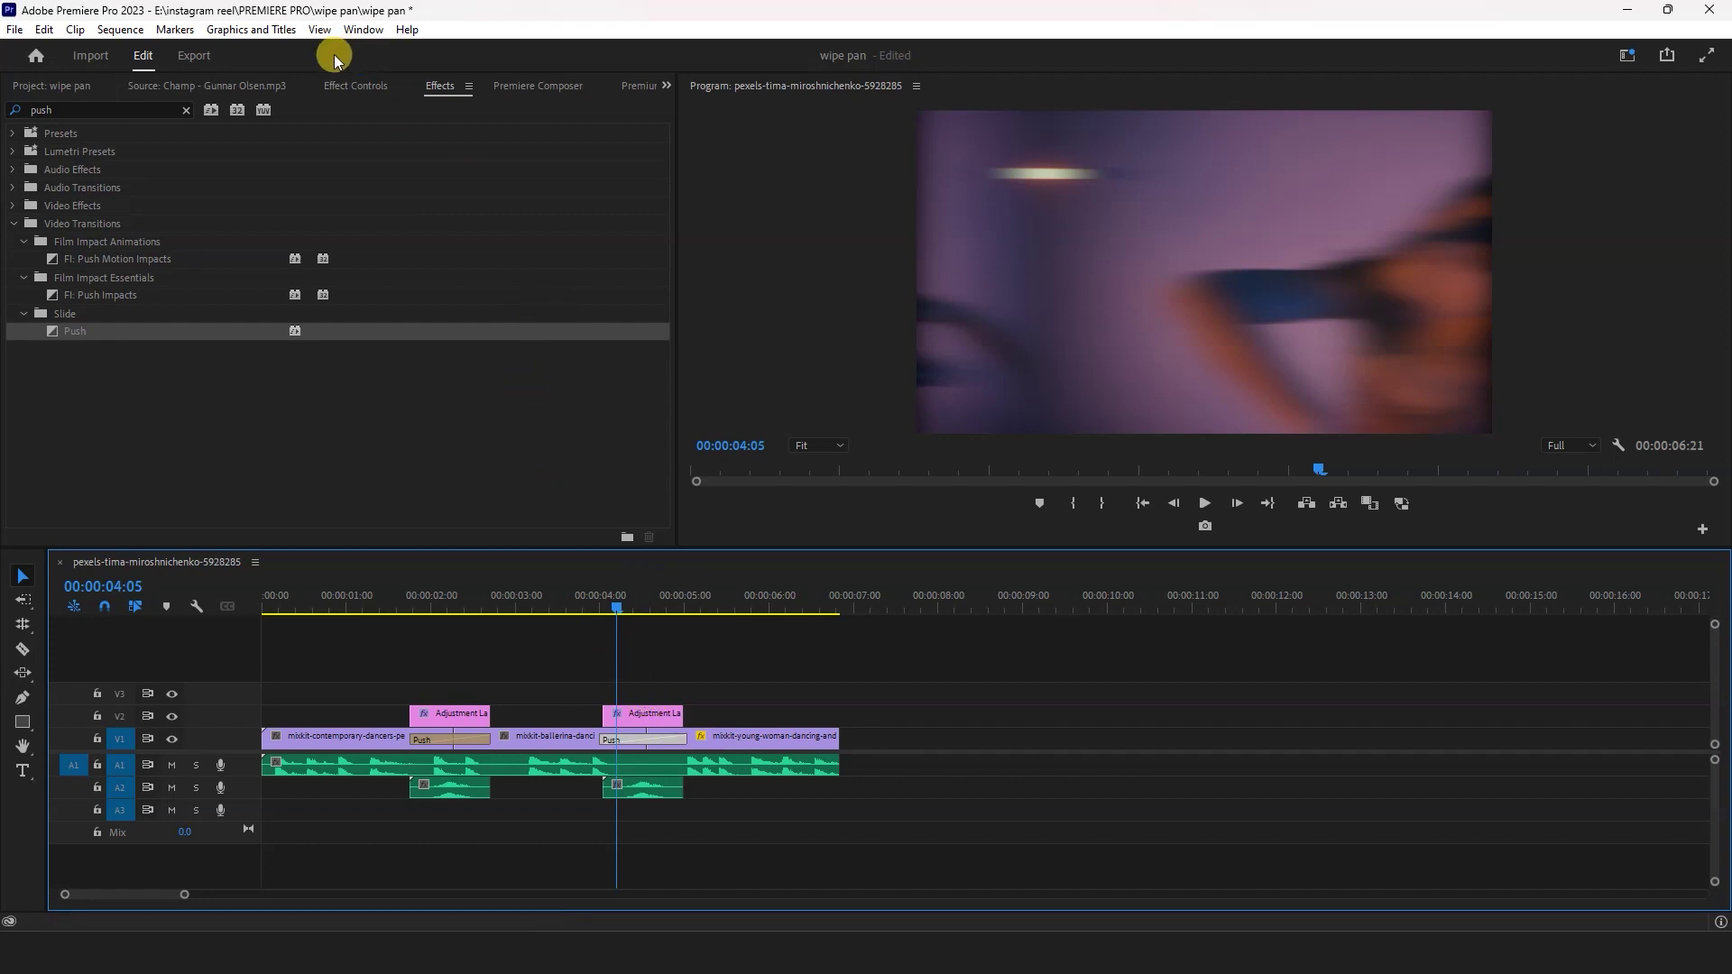
left_click(341, 85)
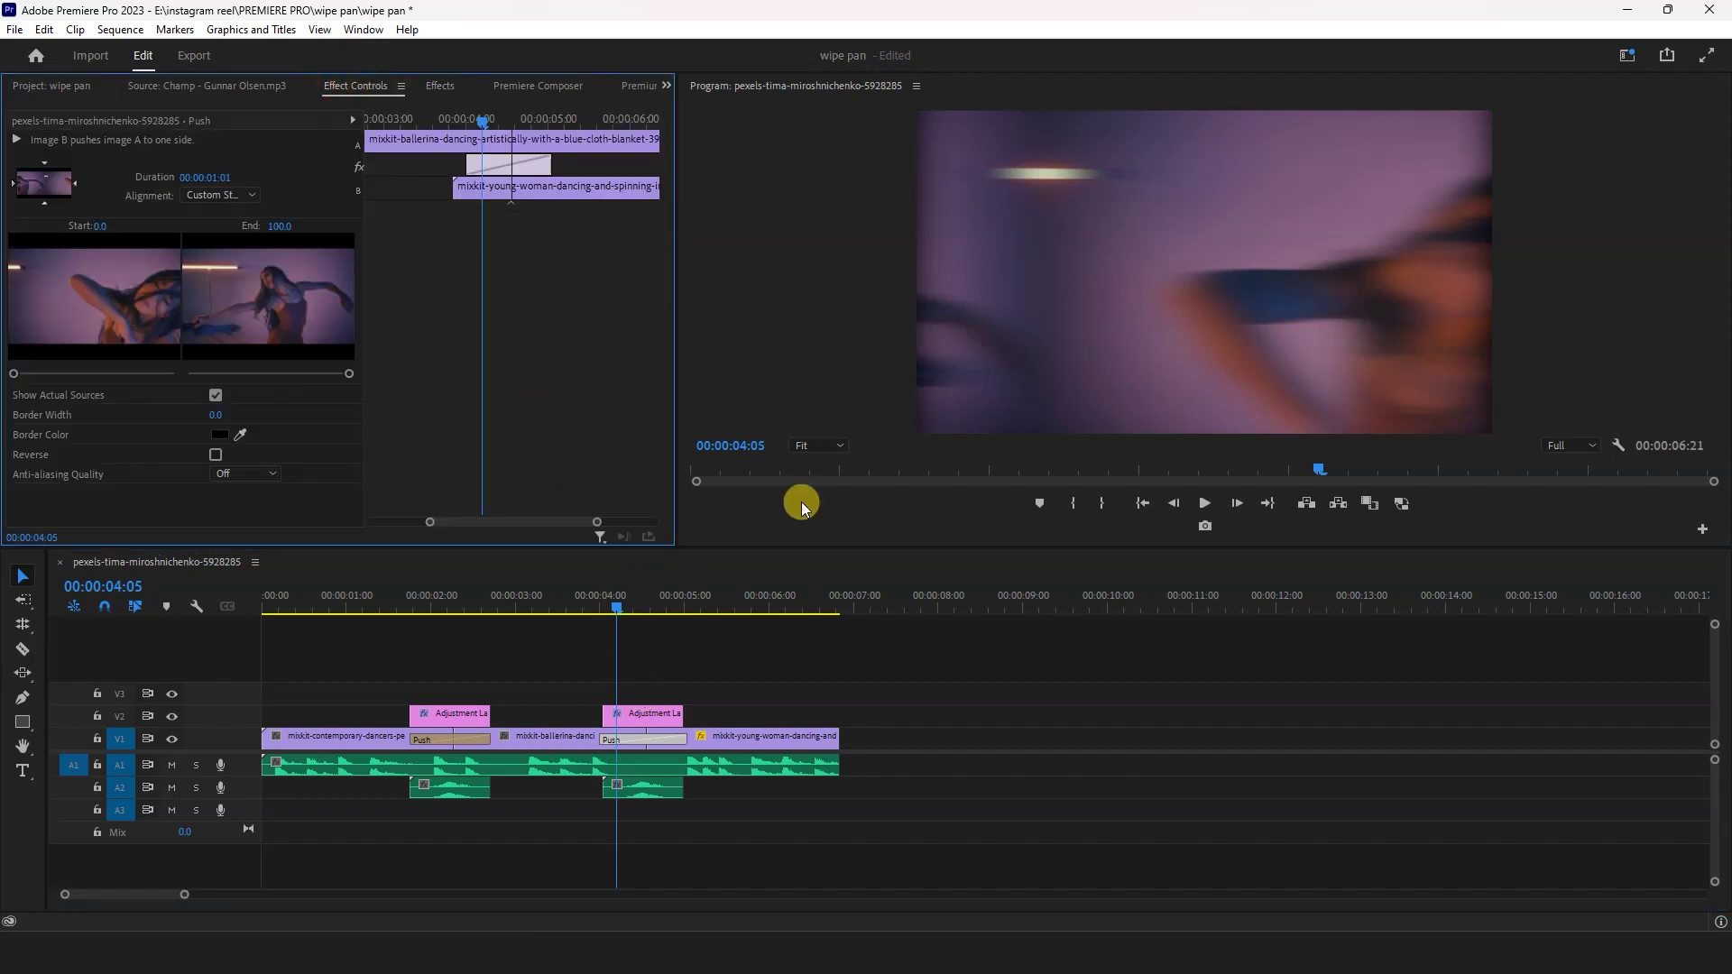
Preview the second Push transition with Reverse on, then toggle Reverse off and back on
left_click(652, 740)
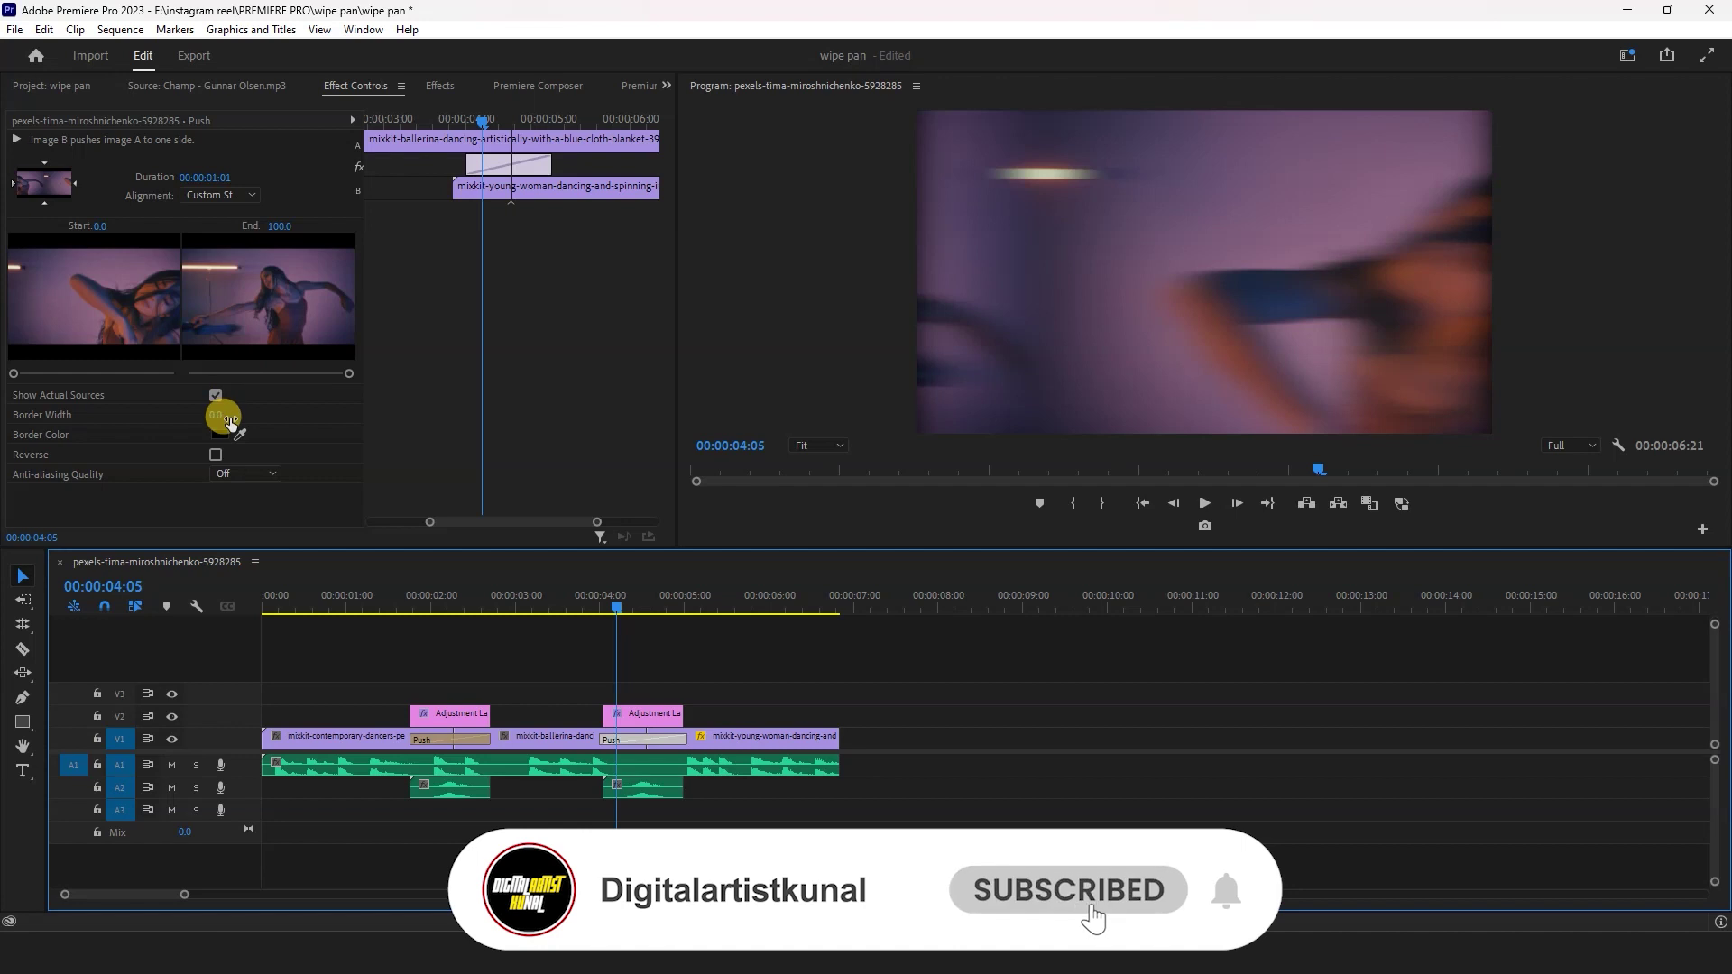
left_click_drag(622, 599, 650, 602)
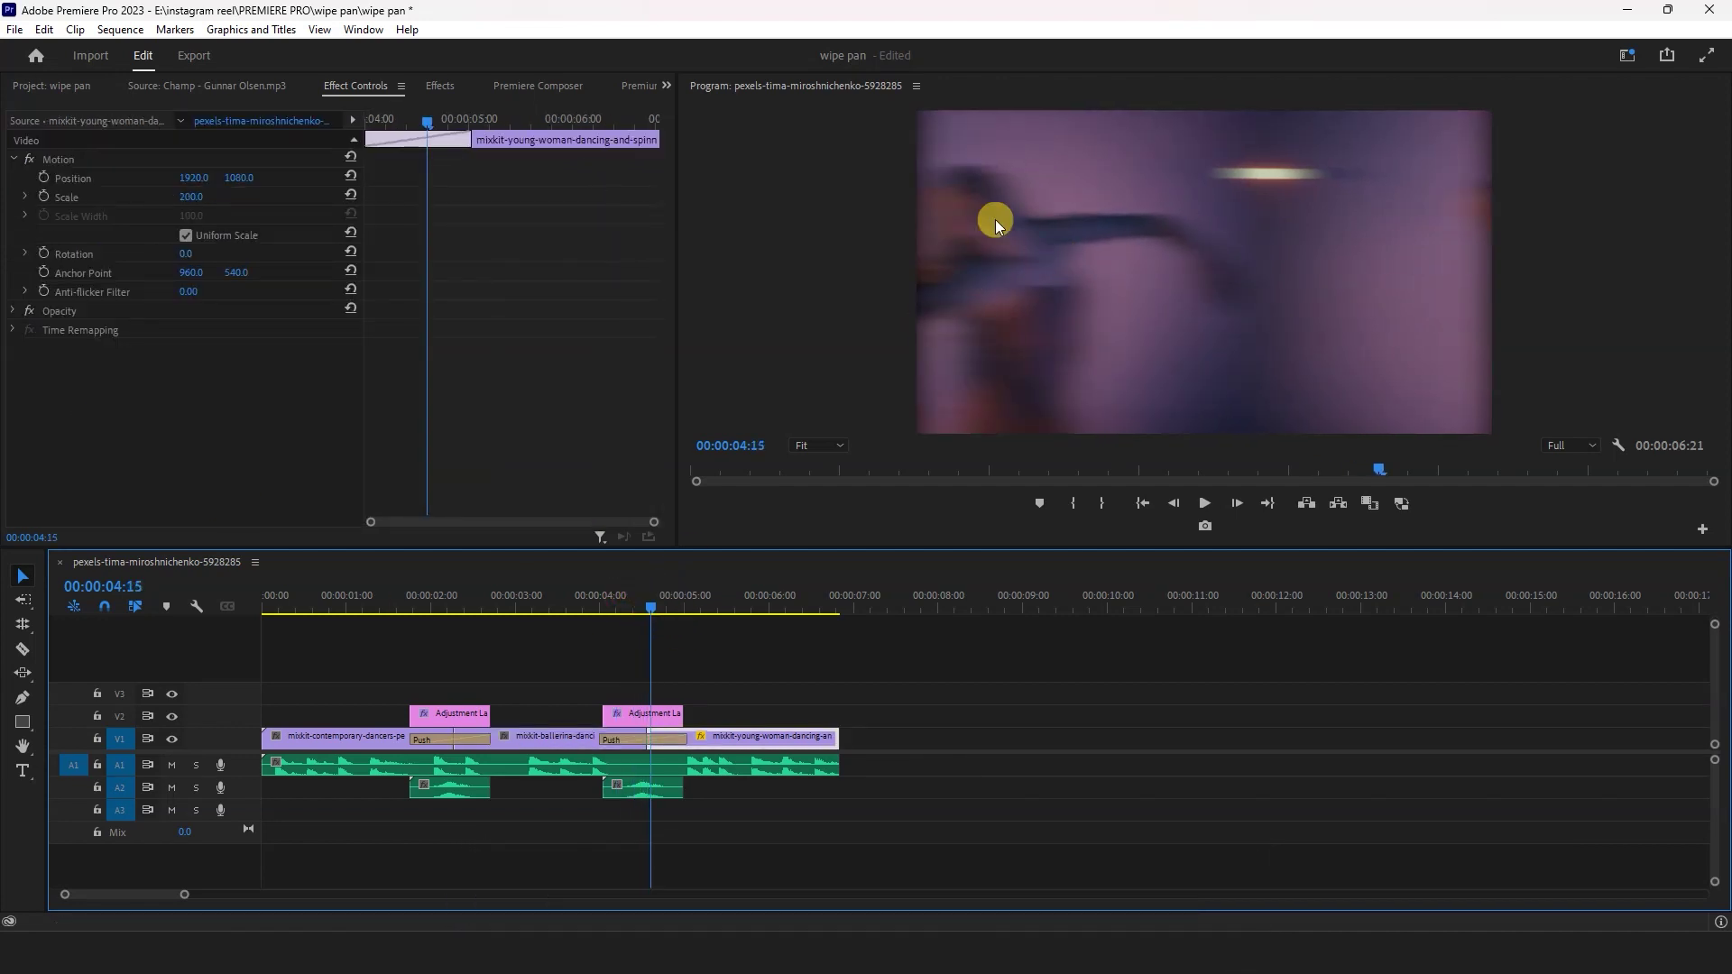
left_click(636, 737)
left_click(216, 454)
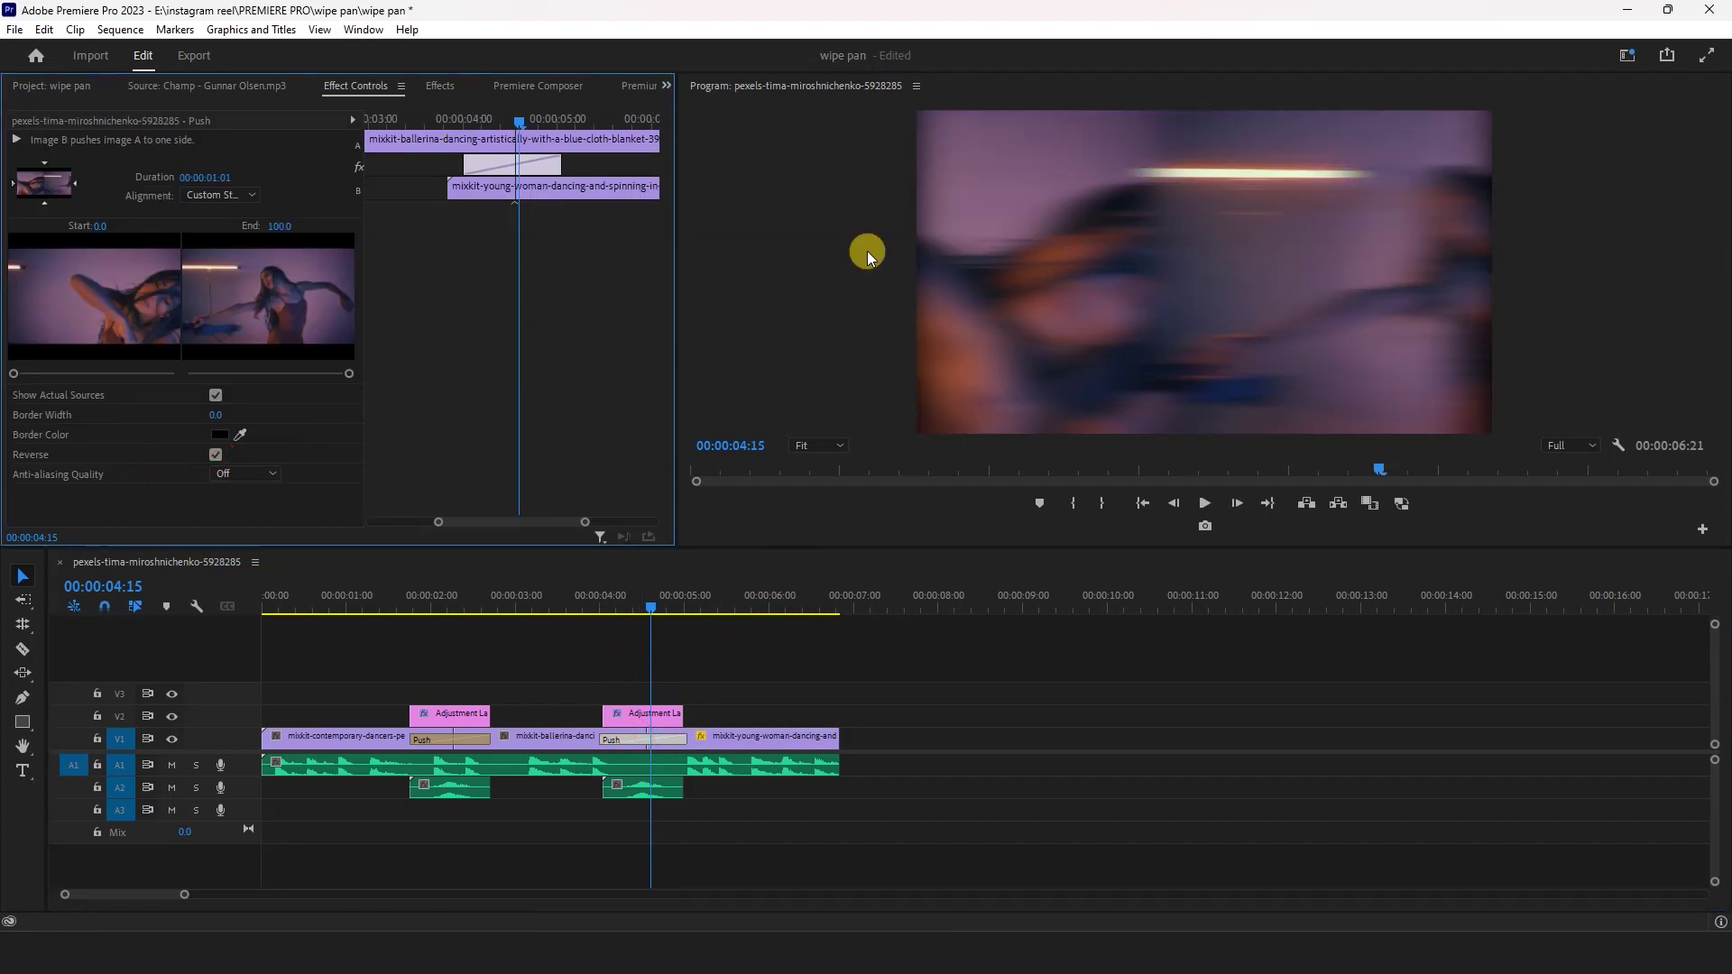
left_click_drag(658, 599, 653, 602)
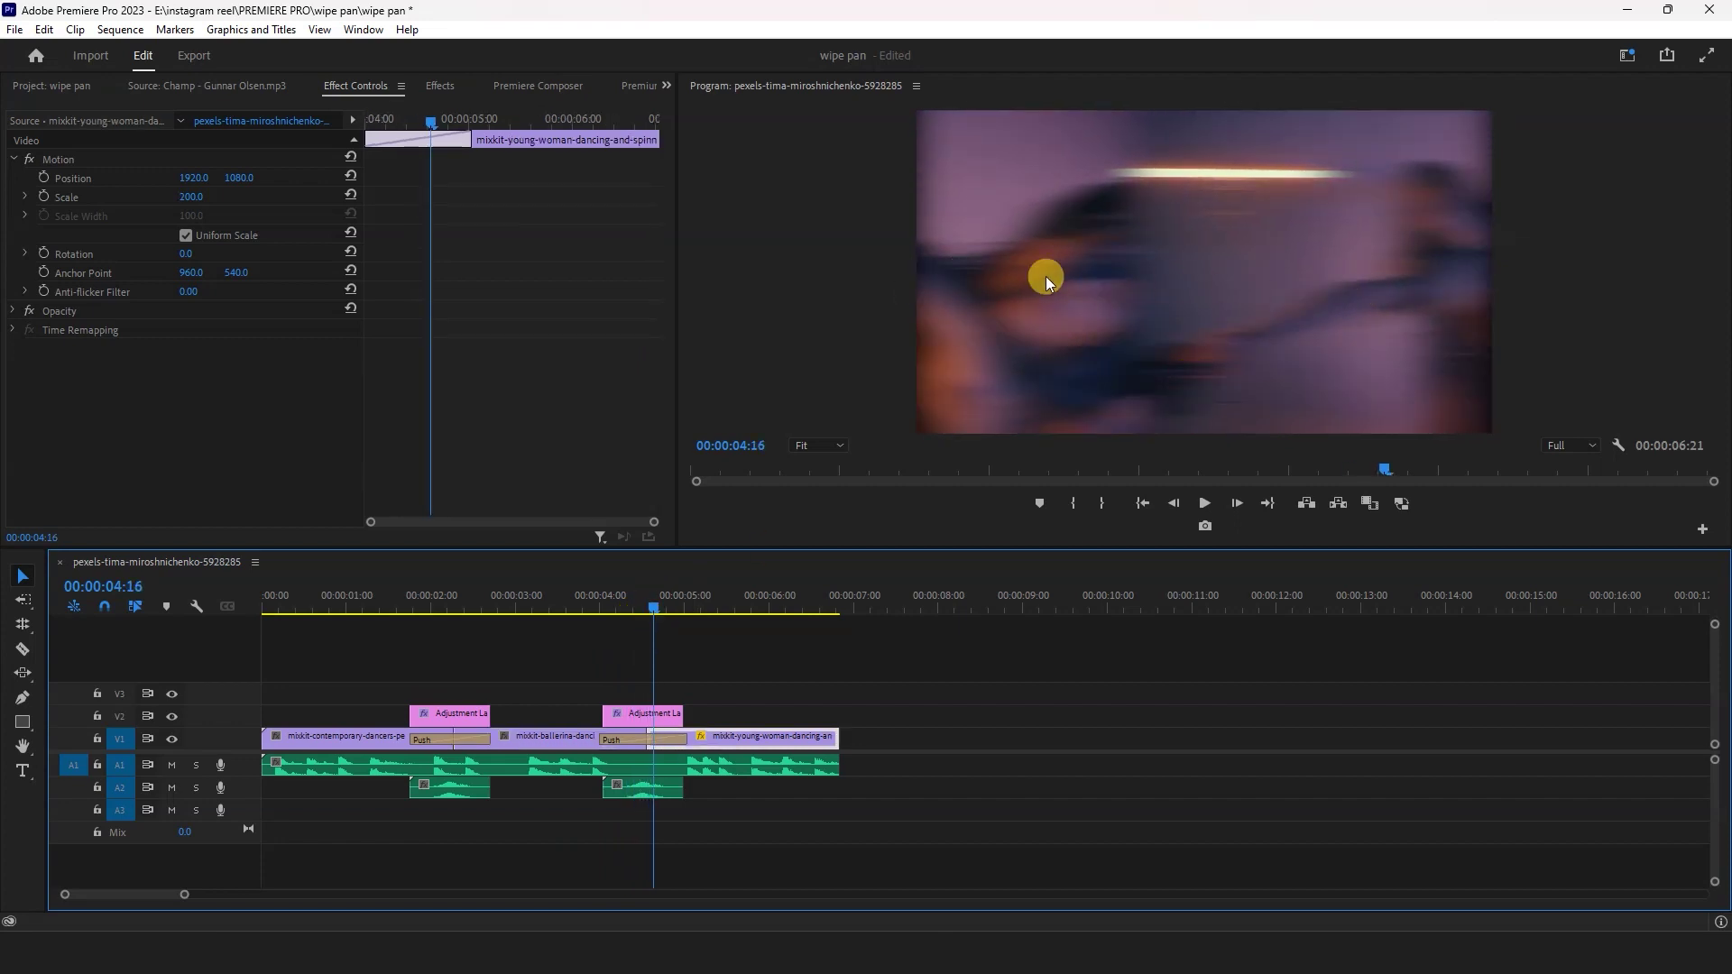
left_click_drag(653, 602, 599, 606)
left_click(629, 740)
left_click(214, 455)
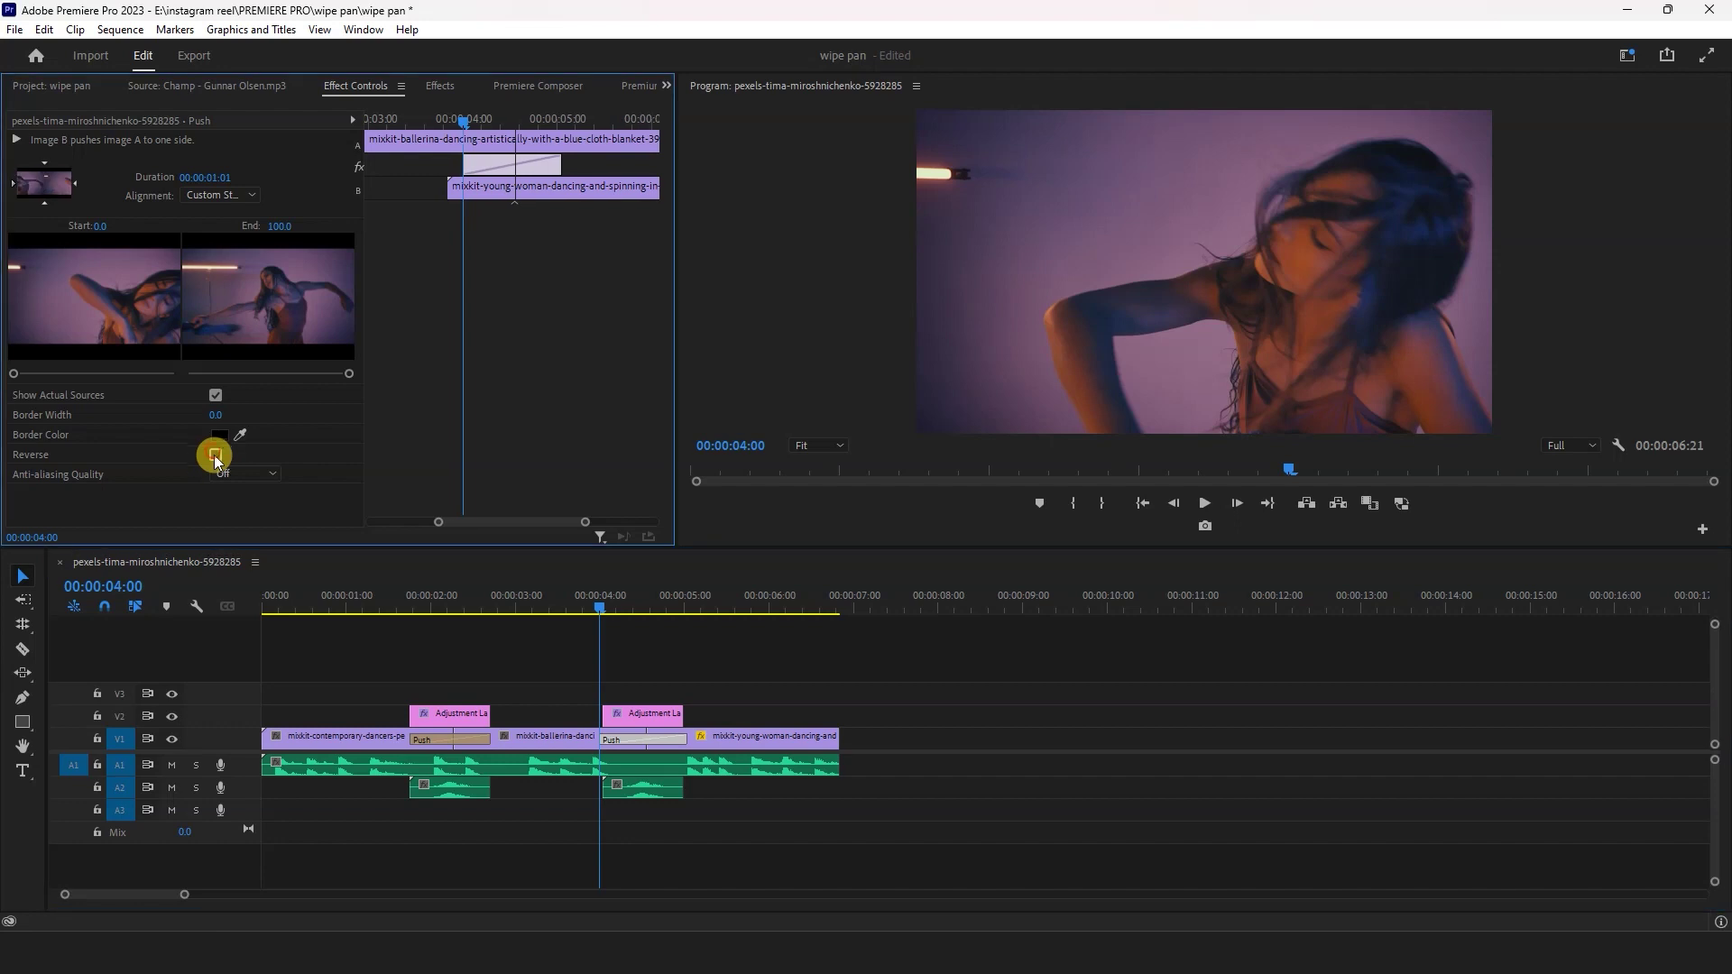
left_click(215, 454)
Try a white border on the second Push transition, then confirm the border colour as black (000000)
left_click(219, 434)
left_click(649, 585)
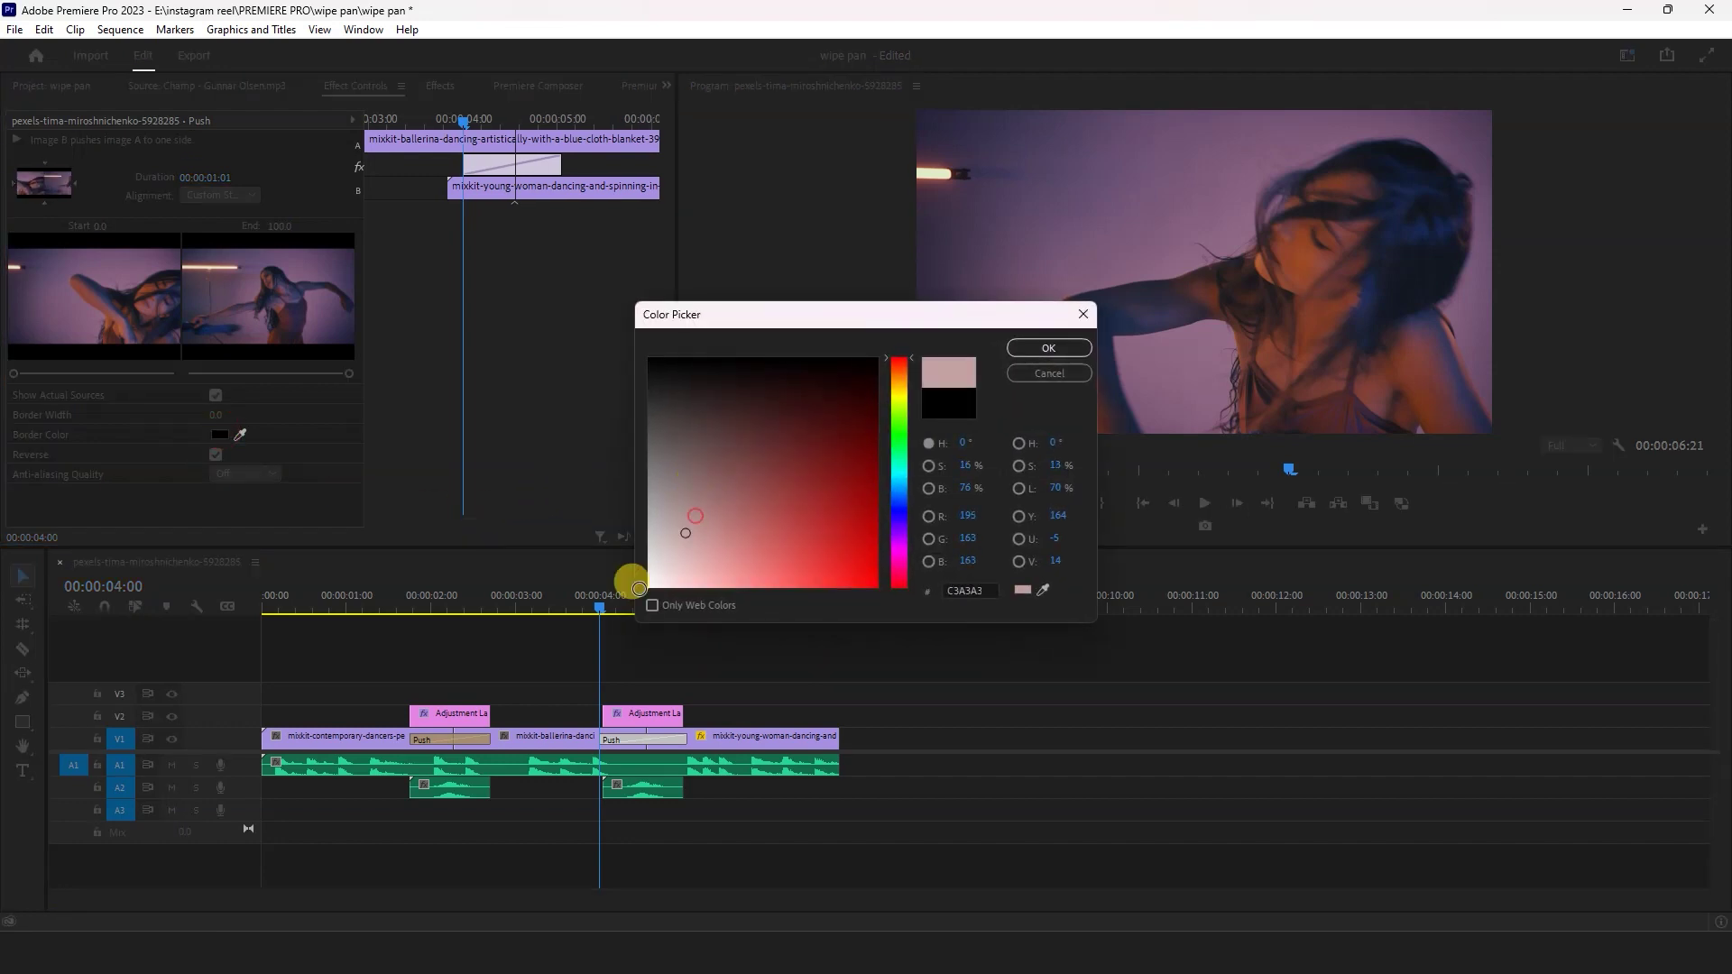
left_click(1053, 347)
left_click_drag(639, 600, 642, 604)
left_click(663, 735)
left_click(217, 435)
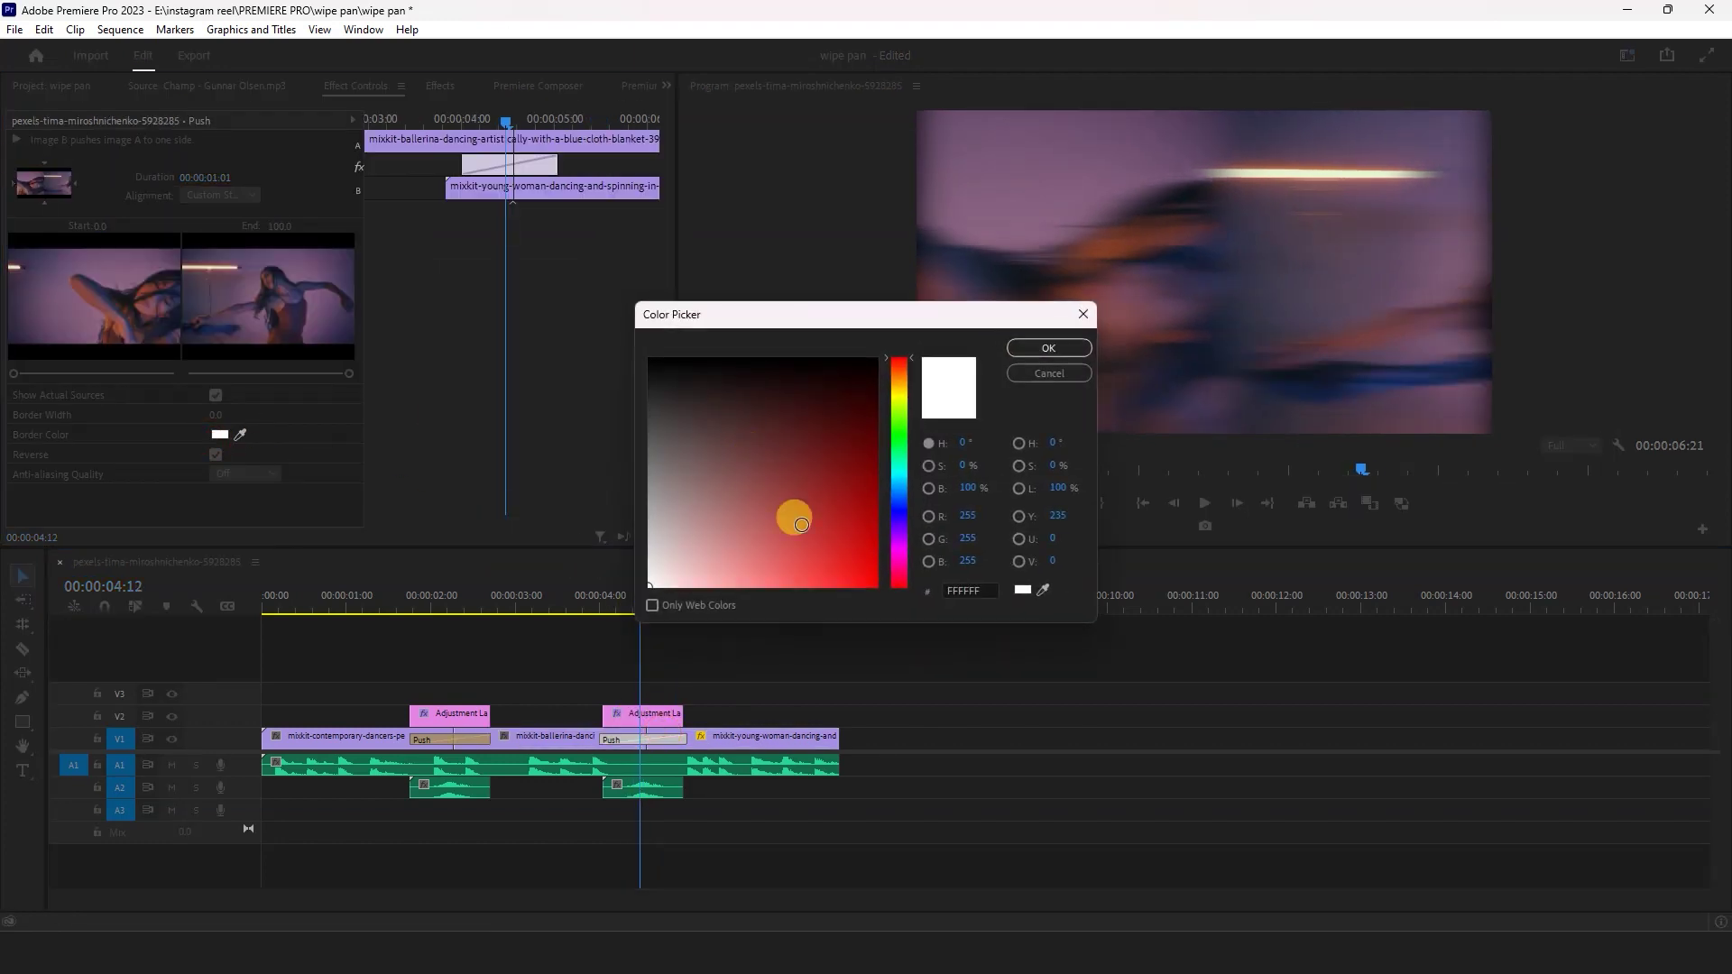
left_click(1049, 347)
Play back the second transition, then mark the whole sequence as in/out range and return to start
left_click_drag(634, 601, 583, 614)
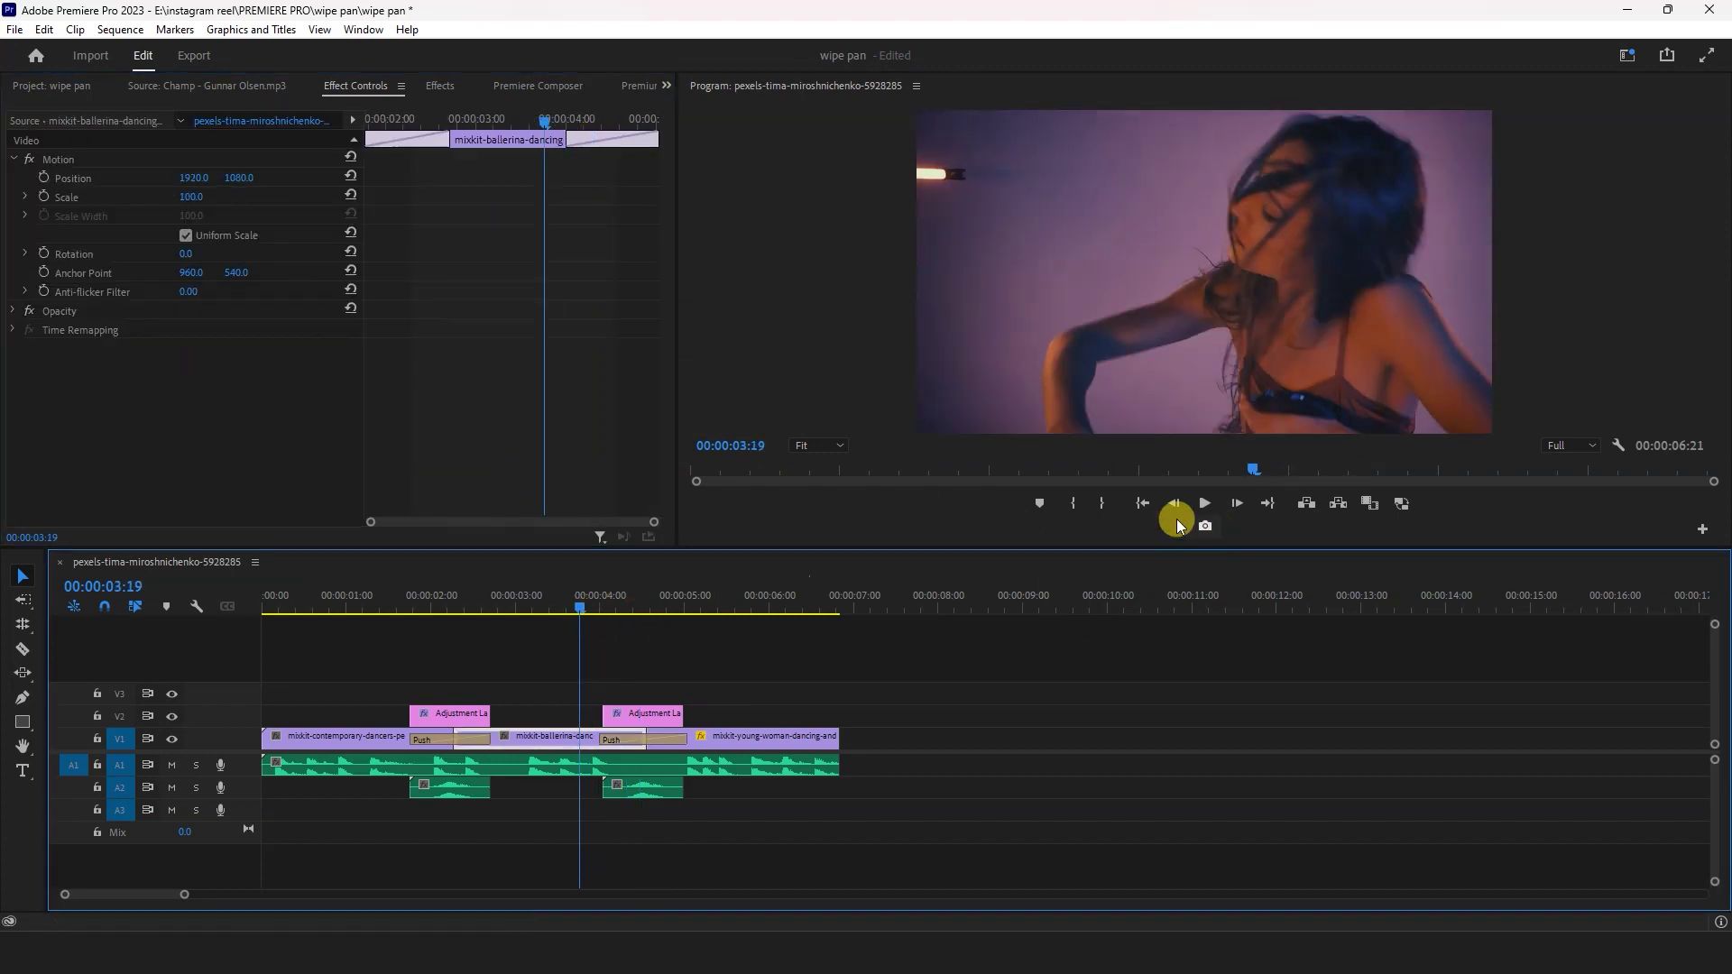
left_click(1203, 502)
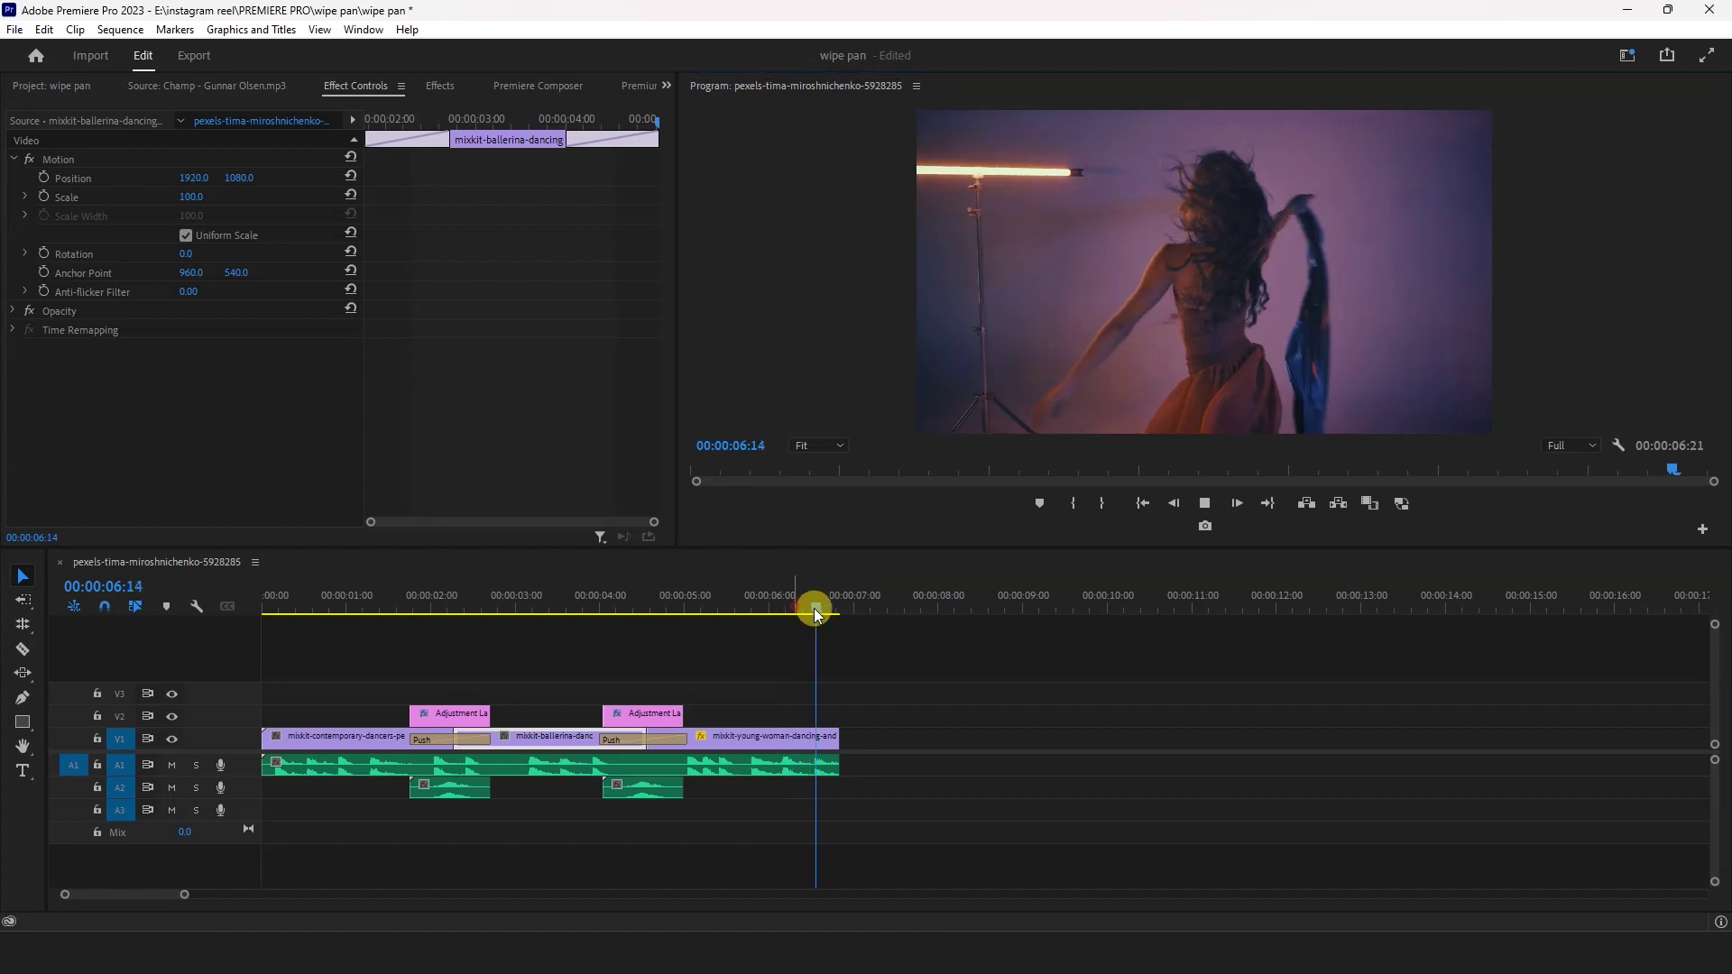
left_click_drag(813, 608, 844, 617)
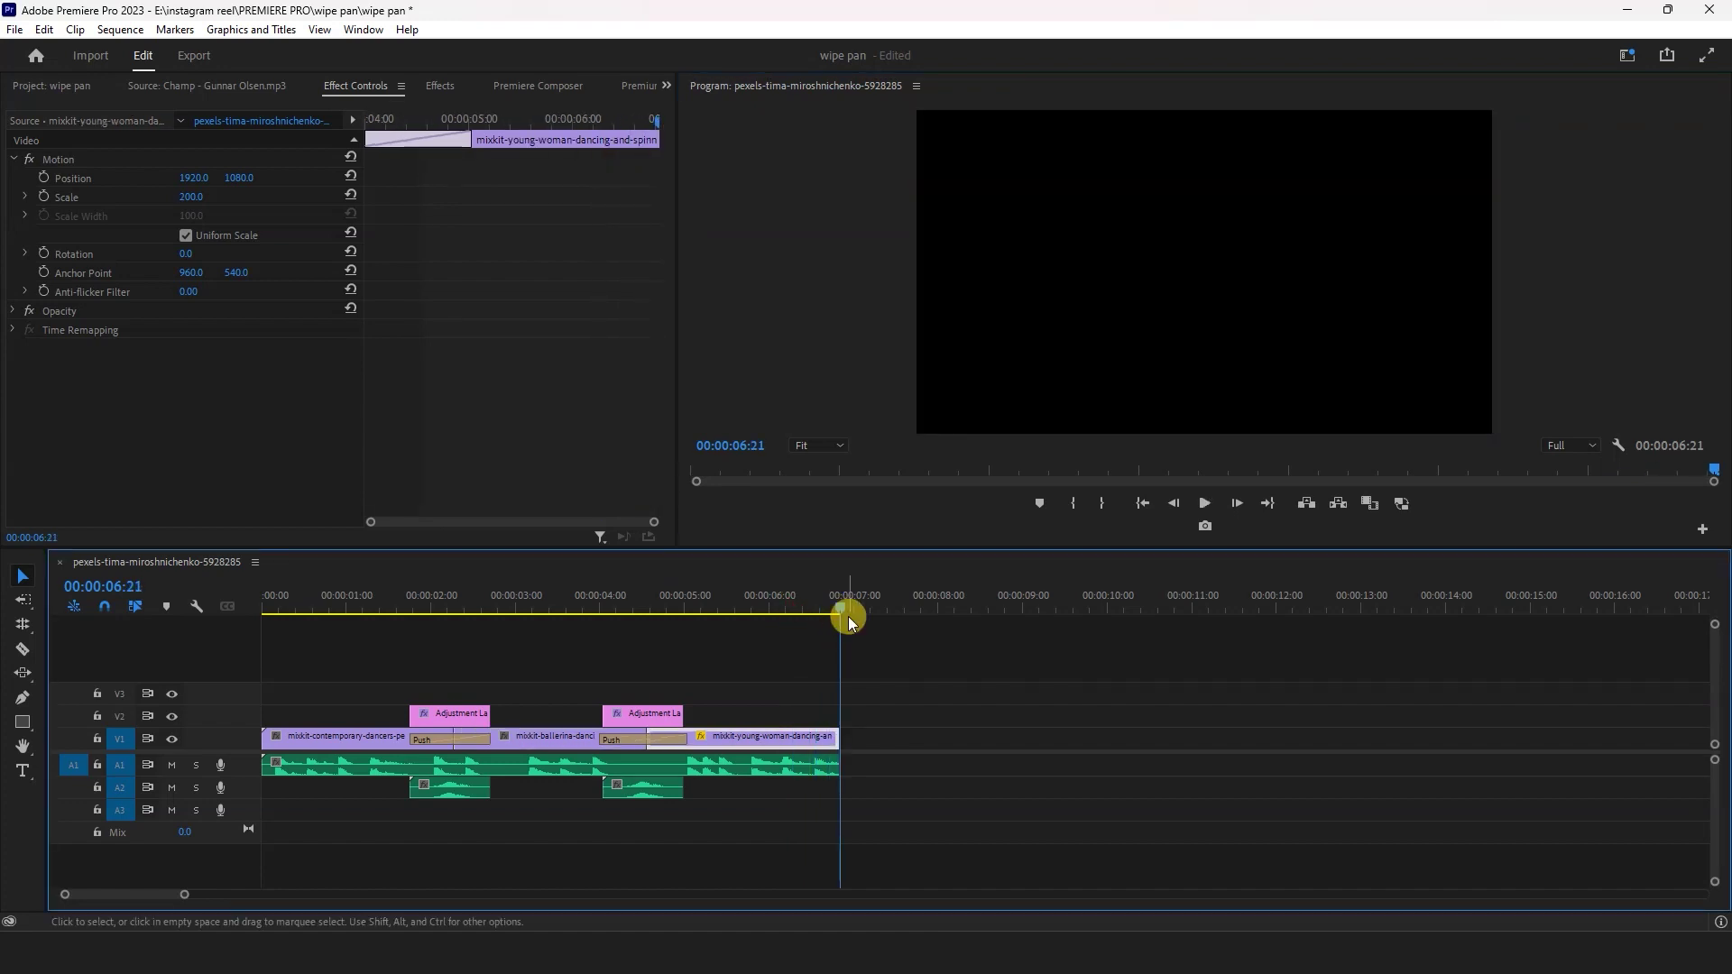
key("x")
key("Home")
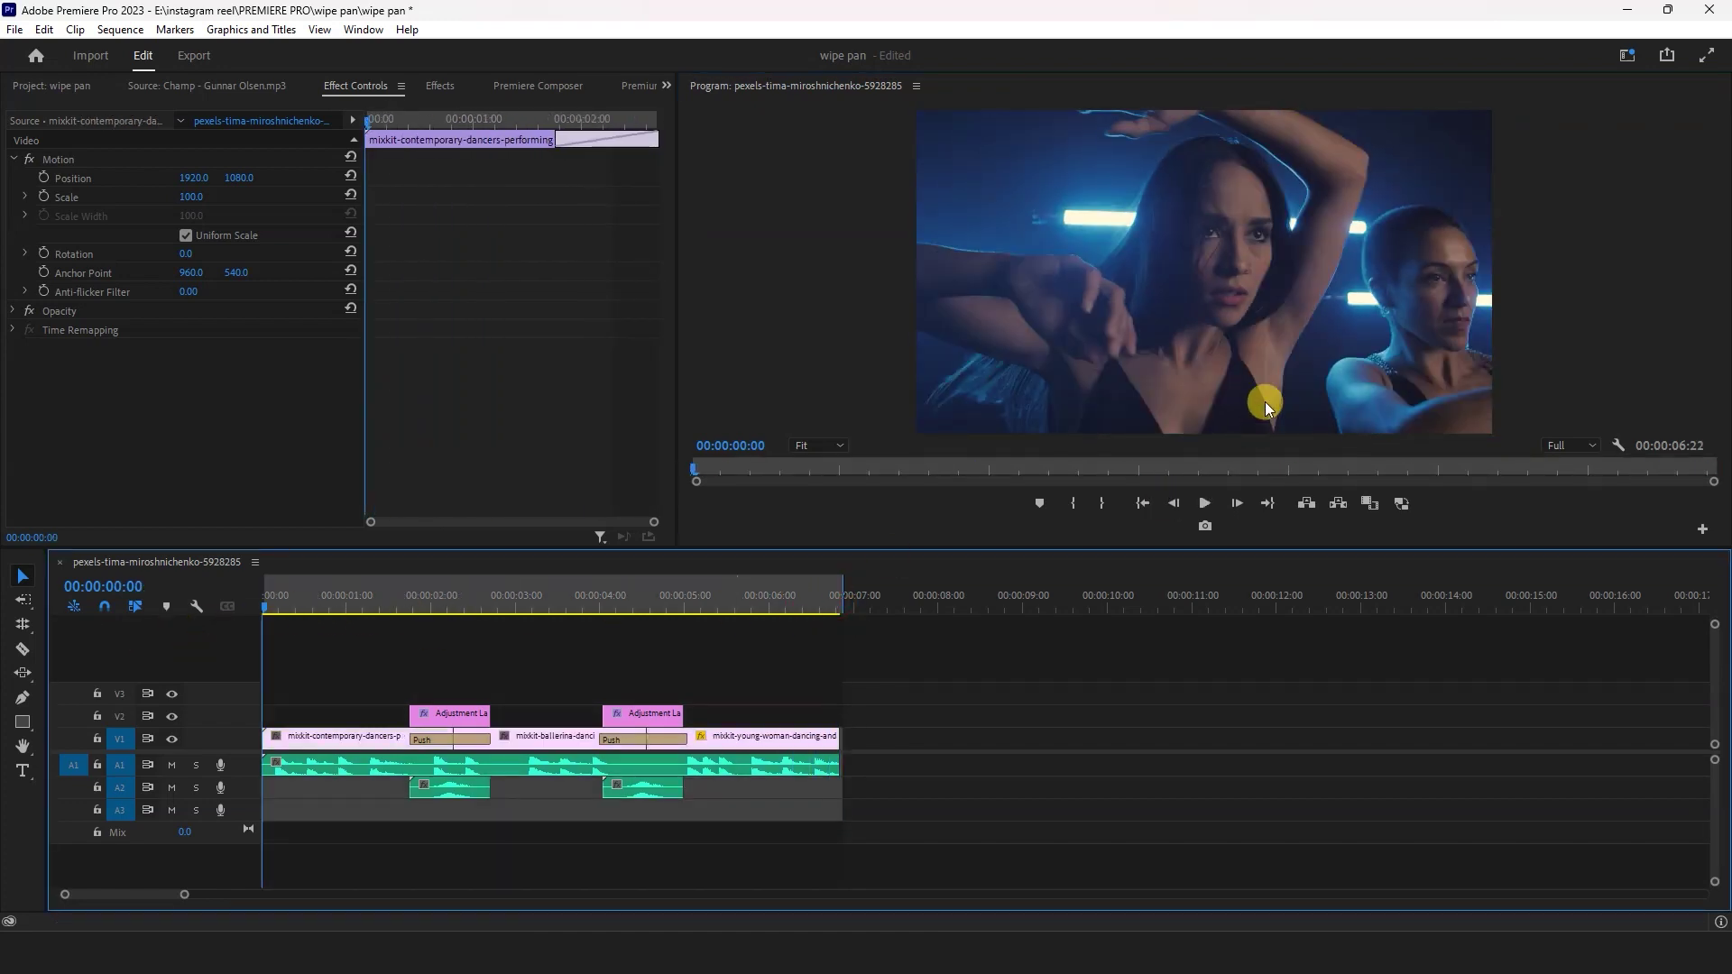